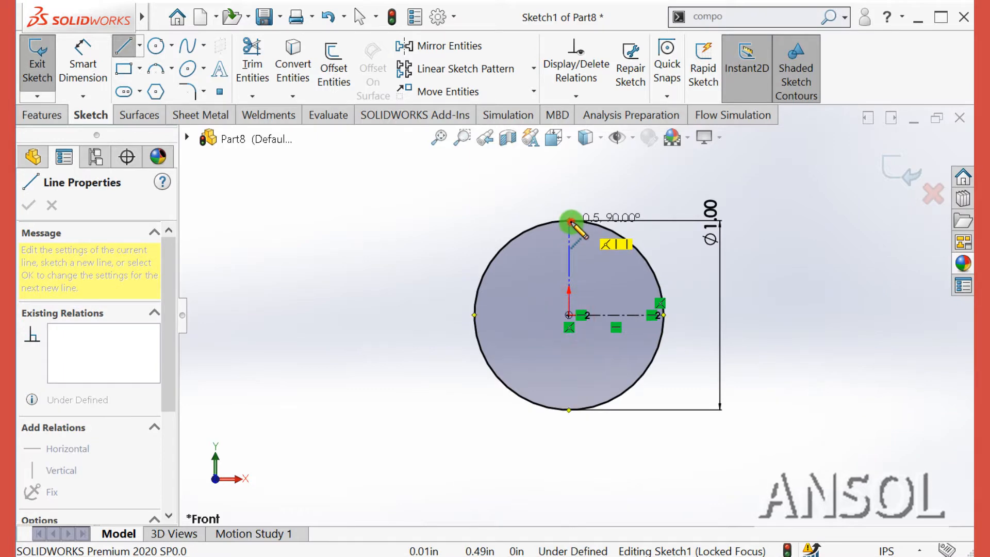
Finish the vertical centerline from the circle's centre up to its top point, about 0.5 in long, and exit the sketch
{"action": "left_click", "coordinate": [570, 222]}
{"action": "double_click", "coordinate": [376, 272]}
{"action": "left_click", "coordinate": [900, 172]}
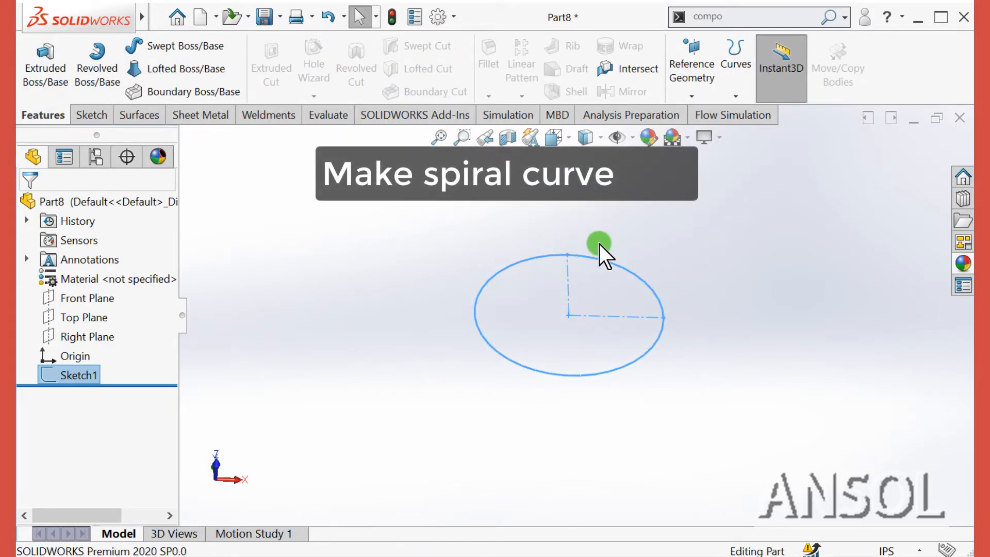
Define a clockwise helix on the circle with 0.10 in constant pitch, 10 revolutions, 0° start angle and 10° inward taper
{"action": "left_click", "coordinate": [736, 96]}
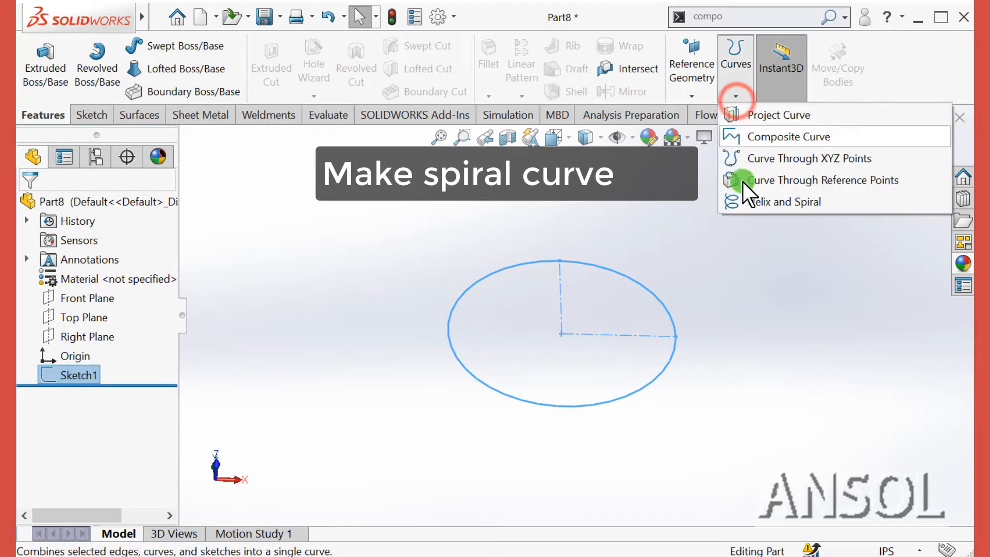
{"action": "left_click", "coordinate": [757, 208]}
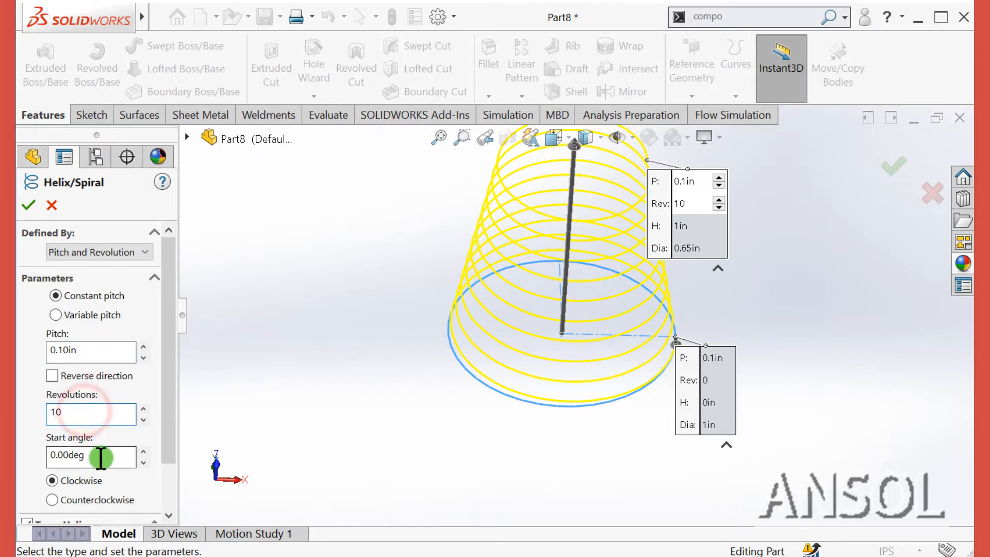
{"action": "left_click", "coordinate": [101, 457]}
{"action": "left_click_drag", "start_coordinate": [167, 418], "coordinate": [165, 469]}
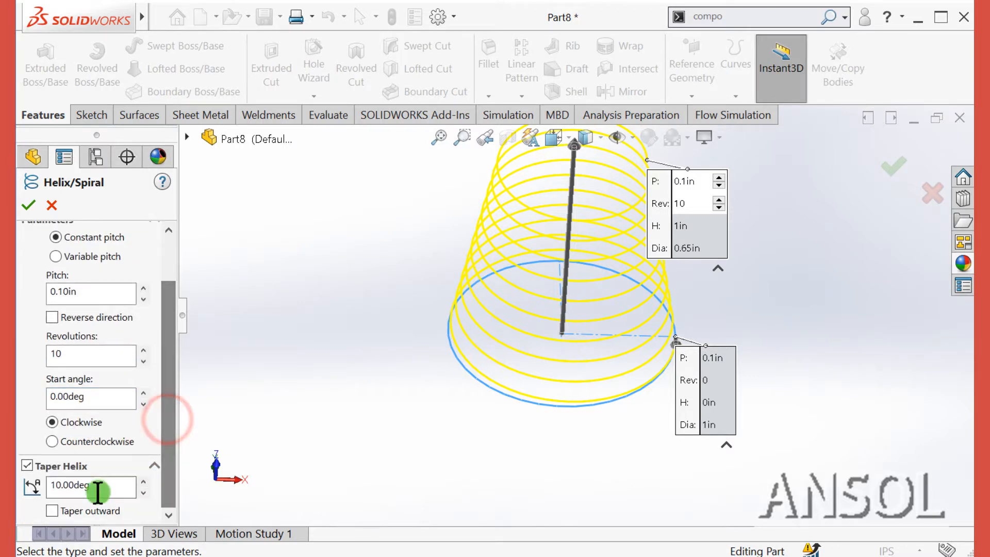
{"action": "left_click", "coordinate": [51, 511]}
Turn on the display of origins while the helix preview is open
{"action": "middle_click_drag", "start_coordinate": [404, 439], "coordinate": [409, 413]}
{"action": "scroll", "coordinate": [409, 429], "scroll_direction": "up", "scroll_amount": 1}
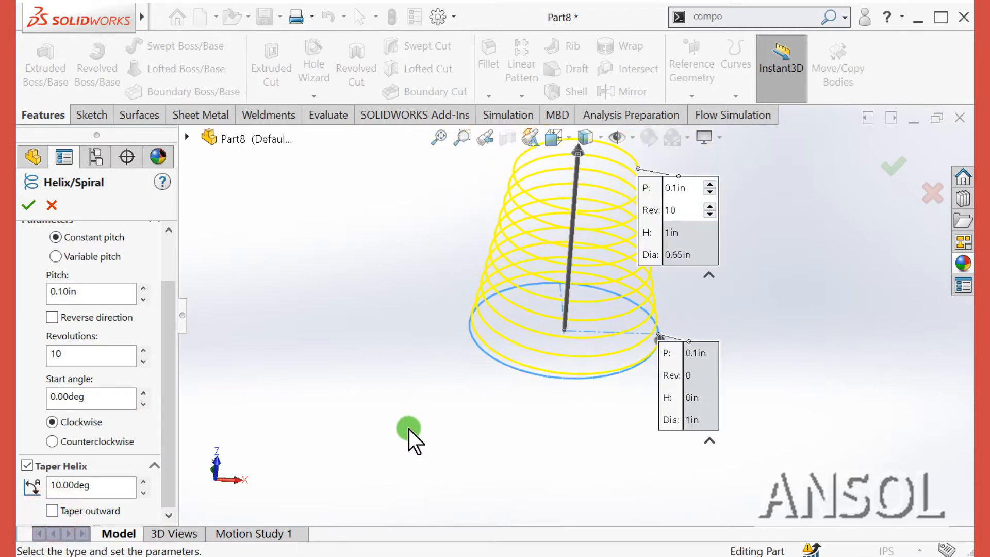
{"action": "scroll", "coordinate": [414, 416], "scroll_direction": "up", "scroll_amount": 2}
{"action": "left_click", "coordinate": [633, 137]}
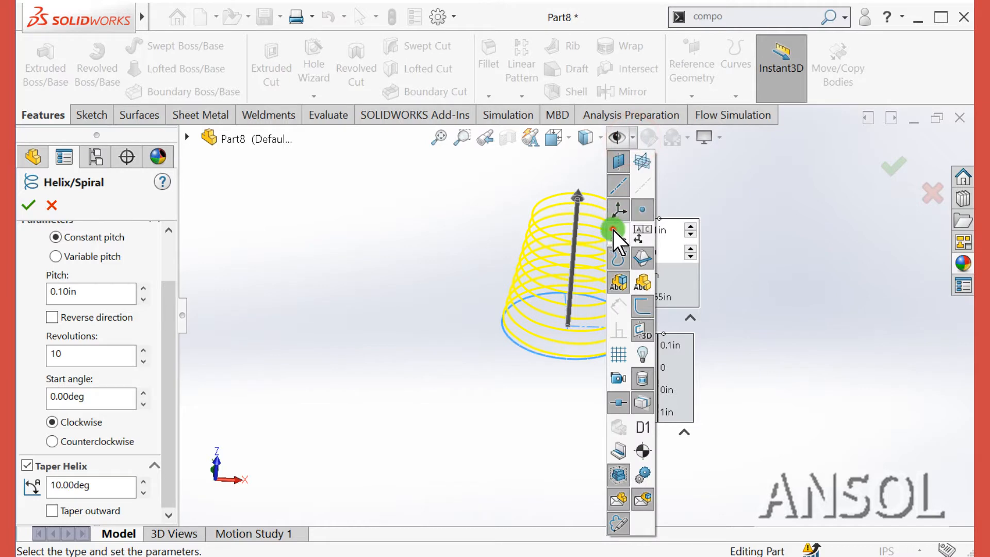
{"action": "left_click", "coordinate": [434, 269]}
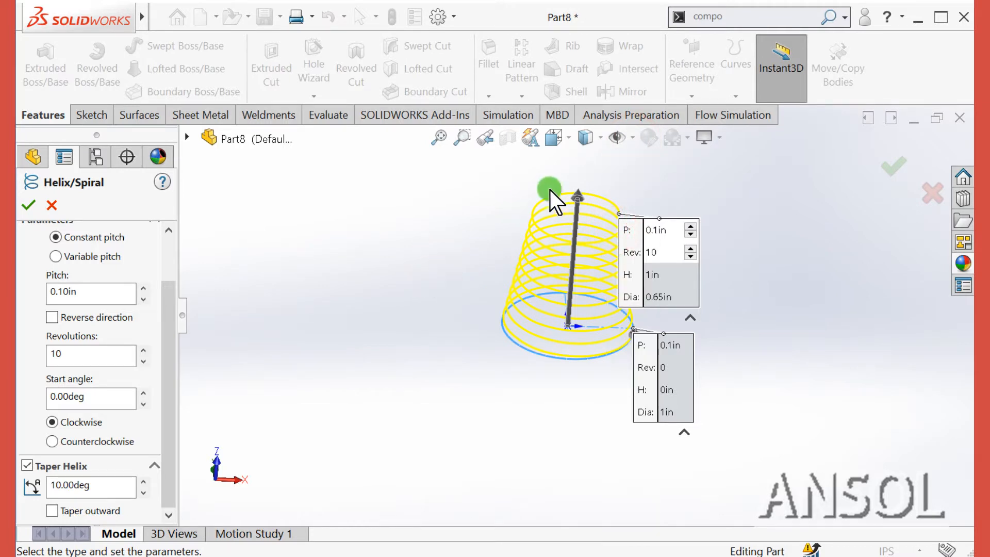
Accept the tapered helix and clear the selection
{"action": "left_click", "coordinate": [35, 156]}
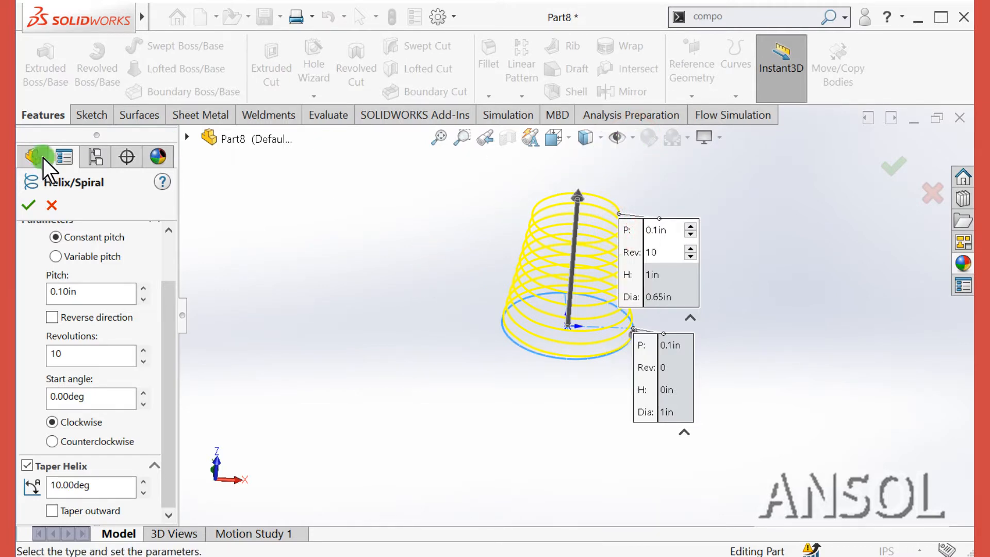
{"action": "left_click", "coordinate": [29, 209]}
{"action": "left_click", "coordinate": [356, 356]}
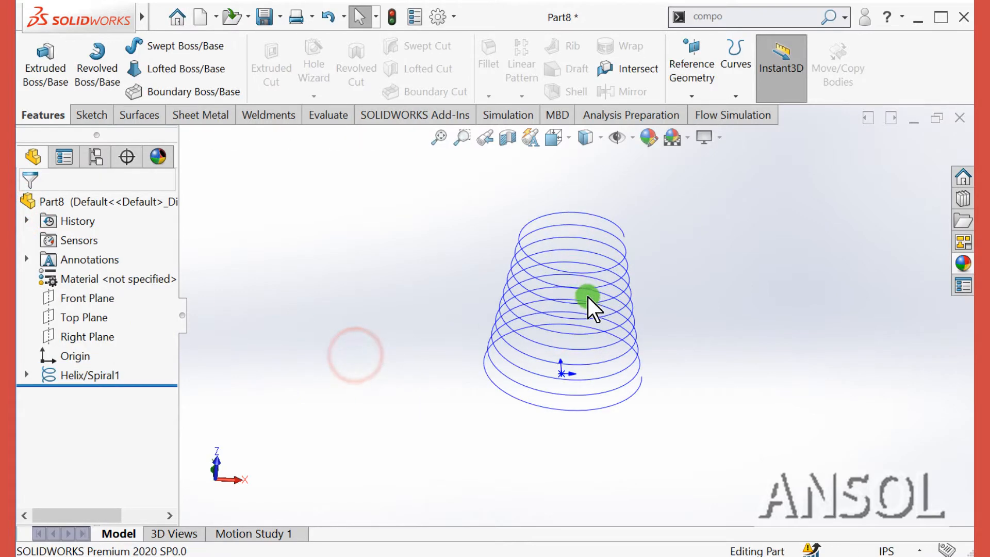
Open a new sketch on the Front Plane, keeping the helix in an angled view
{"action": "middle_click_drag", "start_coordinate": [588, 298], "coordinate": [568, 261]}
{"action": "middle_click_drag", "start_coordinate": [705, 458], "coordinate": [706, 406]}
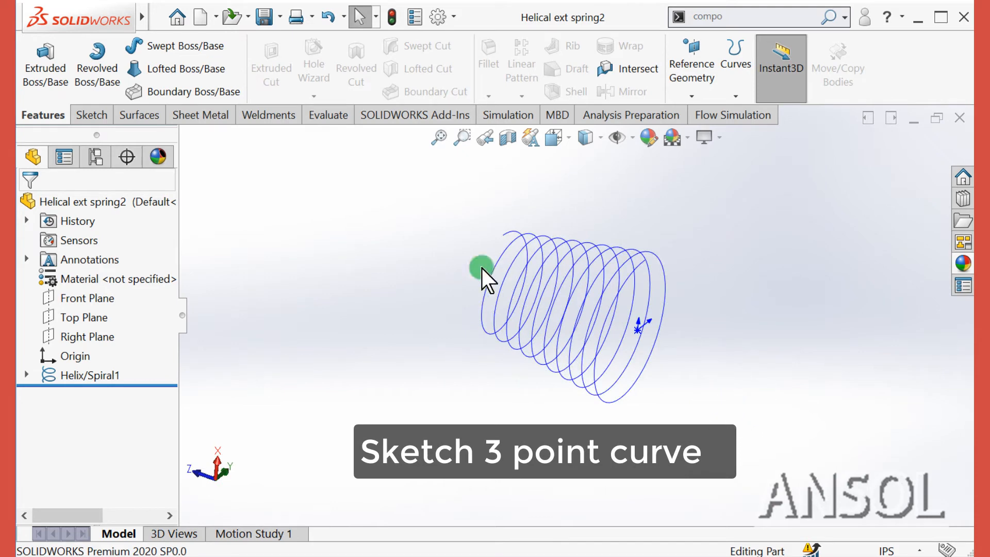
{"action": "left_click", "coordinate": [72, 299]}
{"action": "left_click", "coordinate": [89, 281]}
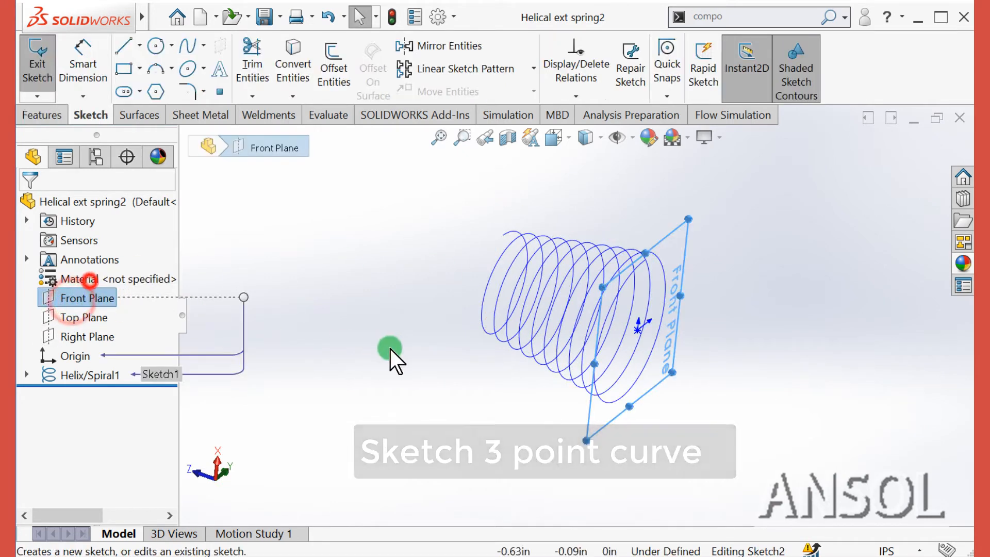
{"action": "left_click", "coordinate": [307, 369]}
{"action": "mouse_move", "coordinate": [307, 369]}
{"action": "middle_mouse_down"}
{"action": "mouse_move", "coordinate": [361, 372]}
{"action": "mouse_move", "coordinate": [454, 347]}
{"action": "mouse_move", "coordinate": [371, 355]}
{"action": "mouse_move", "coordinate": [294, 398]}
{"action": "mouse_move", "coordinate": [293, 455]}
{"action": "mouse_move", "coordinate": [335, 402]}
{"action": "mouse_move", "coordinate": [289, 438]}
{"action": "mouse_move", "coordinate": [294, 480]}
{"action": "mouse_move", "coordinate": [314, 490]}
{"action": "middle_mouse_up"}
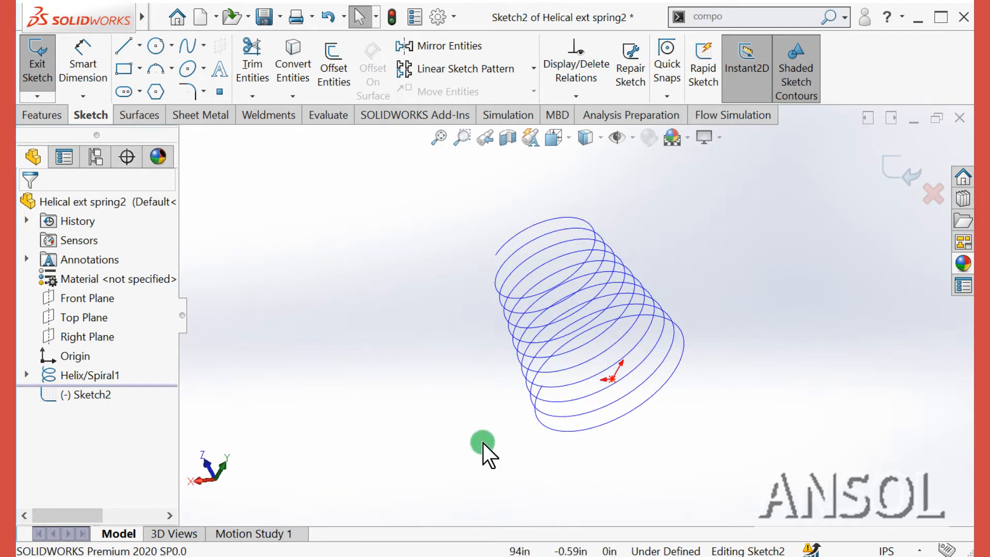
{"action": "scroll", "coordinate": [483, 443], "scroll_direction": "up", "scroll_amount": 2}
Sketch a three-point arc from the origin to a point outside the helix, with a radius of about 0.48 in
{"action": "left_click", "coordinate": [157, 73]}
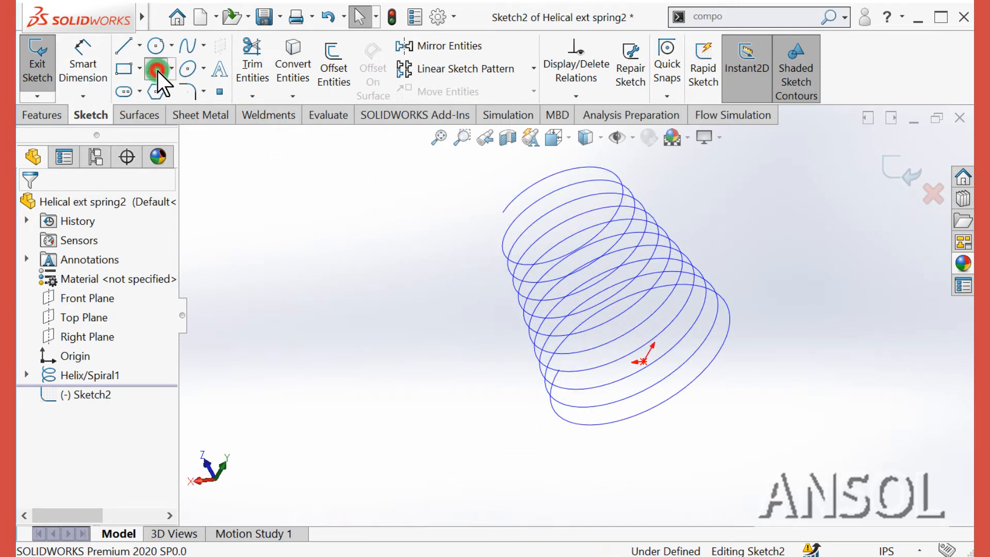
{"action": "left_click", "coordinate": [149, 268]}
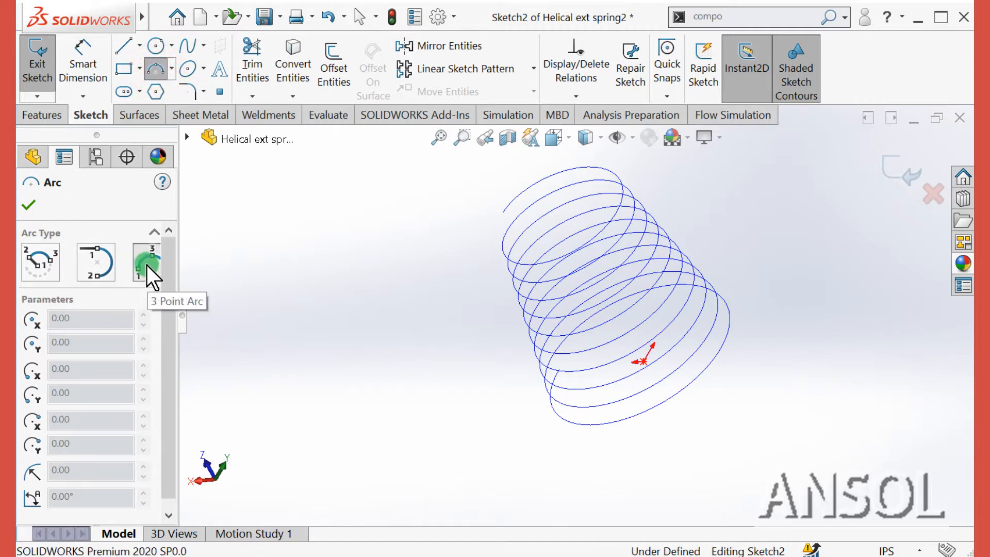
{"action": "left_click", "coordinate": [485, 375]}
{"action": "left_click", "coordinate": [643, 362]}
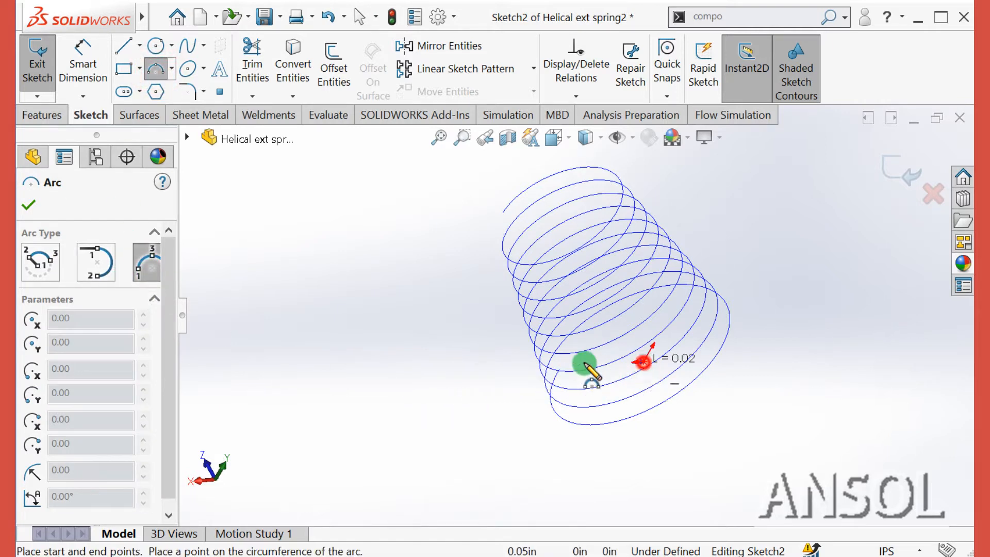
{"action": "left_click", "coordinate": [512, 365]}
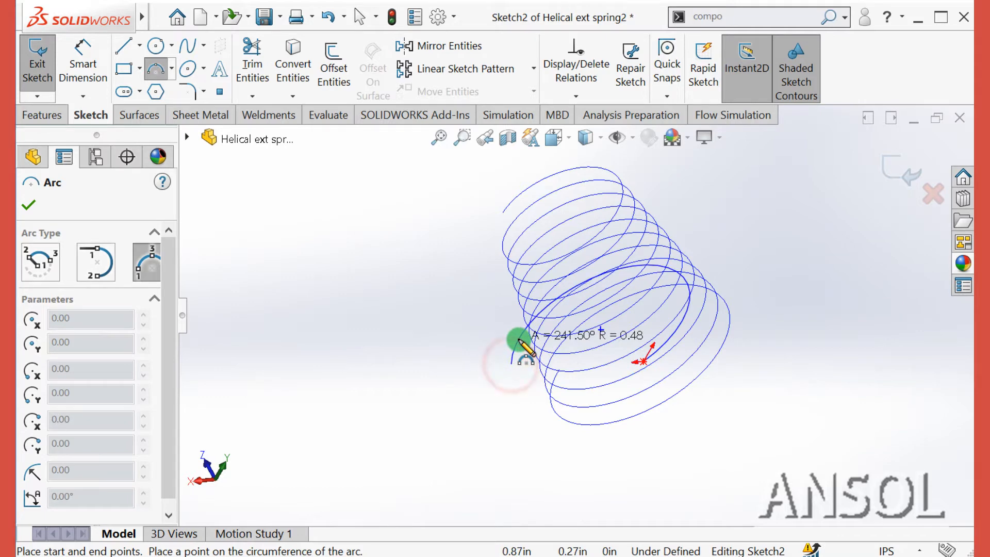
{"action": "left_click", "coordinate": [511, 352]}
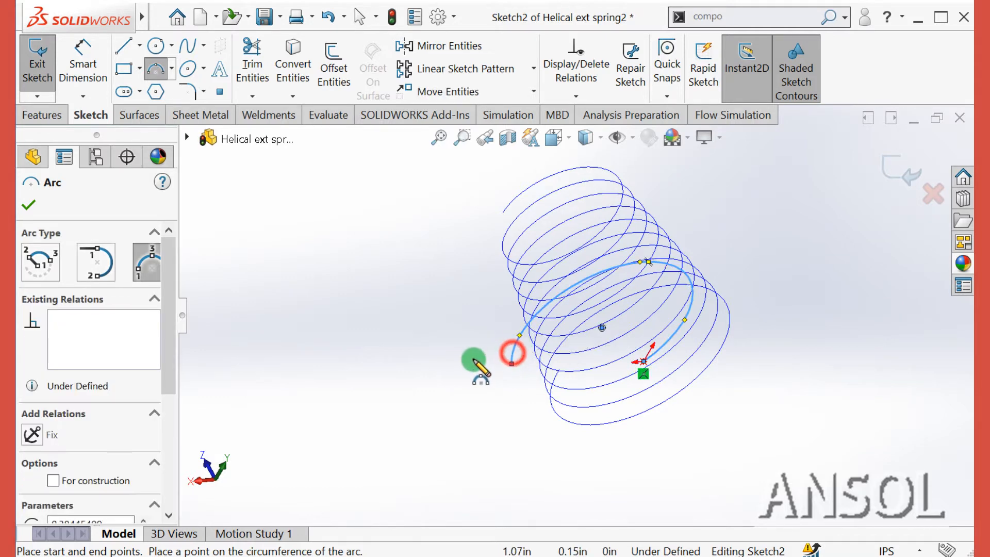
{"action": "key", "text": "Escape"}
Add a Pierce relation between the arc's free endpoint and the helix
{"action": "mouse_move", "coordinate": [471, 367]}
{"action": "middle_mouse_down"}
{"action": "mouse_move", "coordinate": [479, 373]}
{"action": "mouse_move", "coordinate": [469, 349]}
{"action": "middle_mouse_up"}
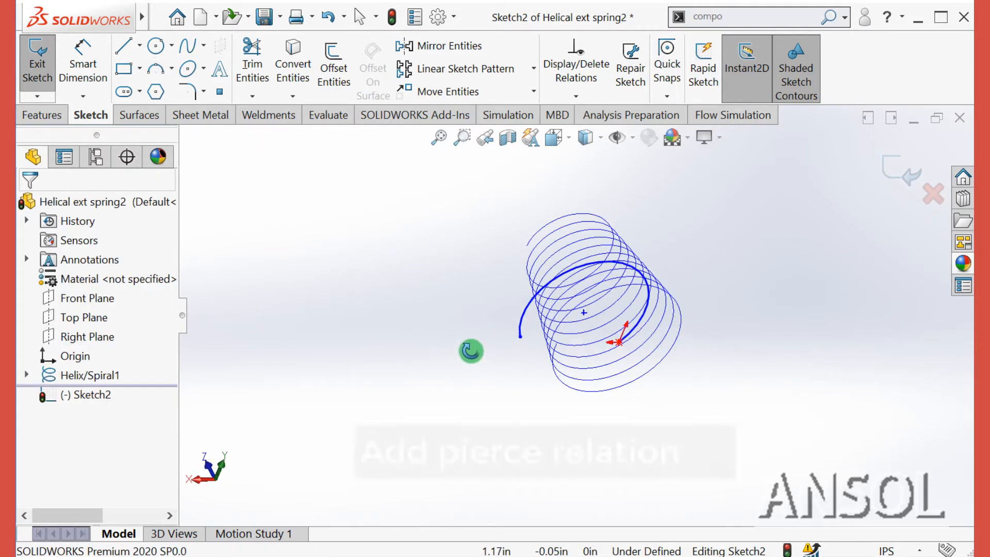
{"action": "left_click", "coordinate": [560, 383]}
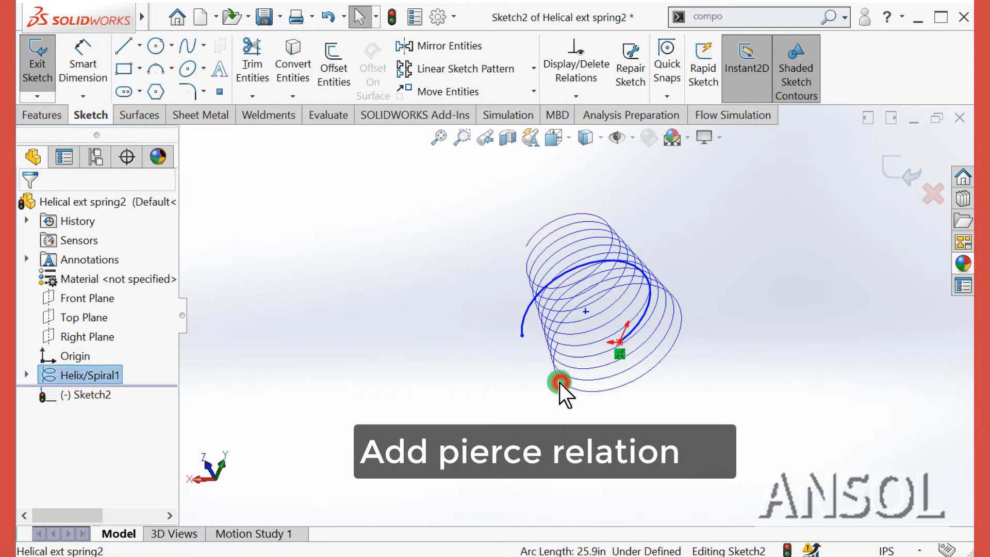
{"action": "left_click", "coordinate": [522, 336], "text": "ctrl"}
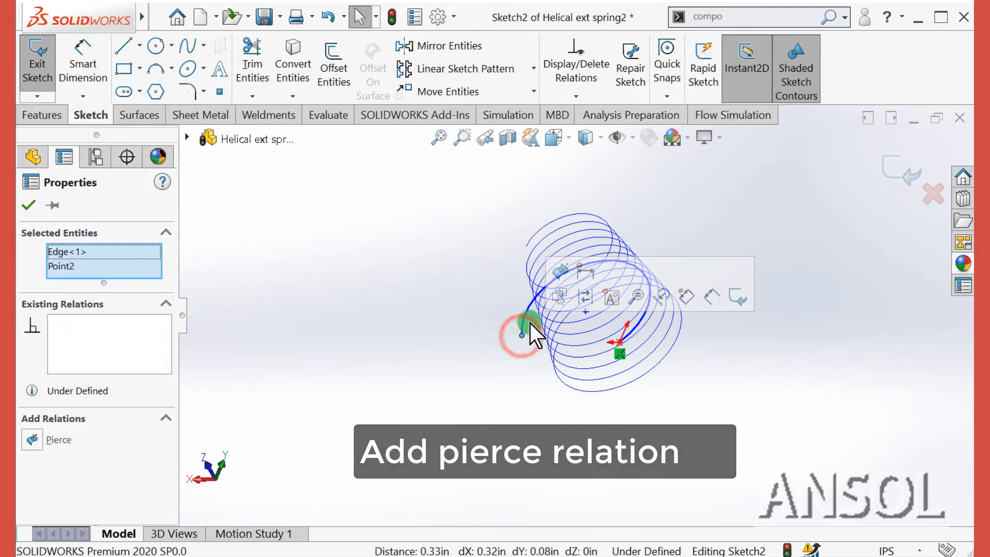
{"action": "left_click", "coordinate": [562, 272]}
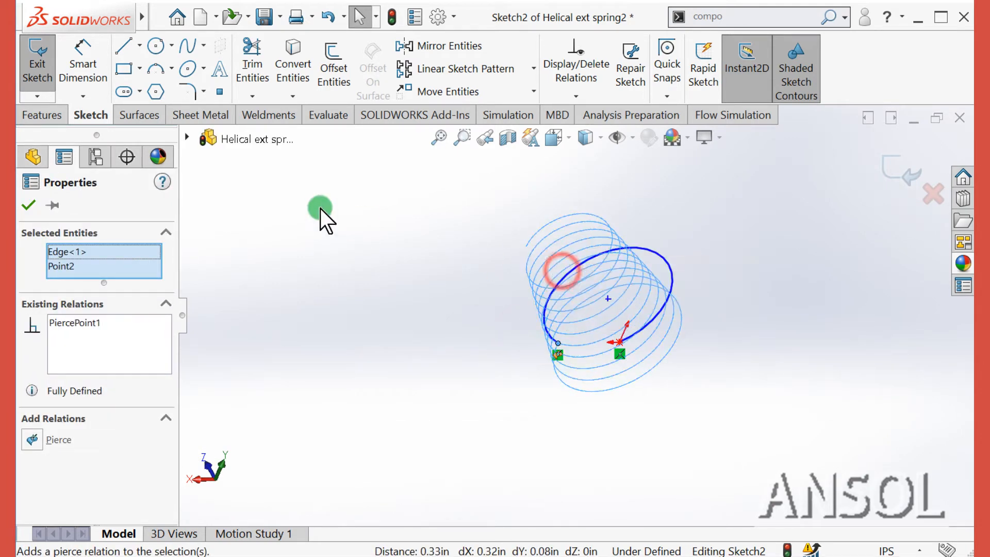
{"action": "left_click", "coordinate": [28, 205]}
Dimension the arc's radius as 0.25 in and exit the sketch
{"action": "left_click", "coordinate": [82, 44]}
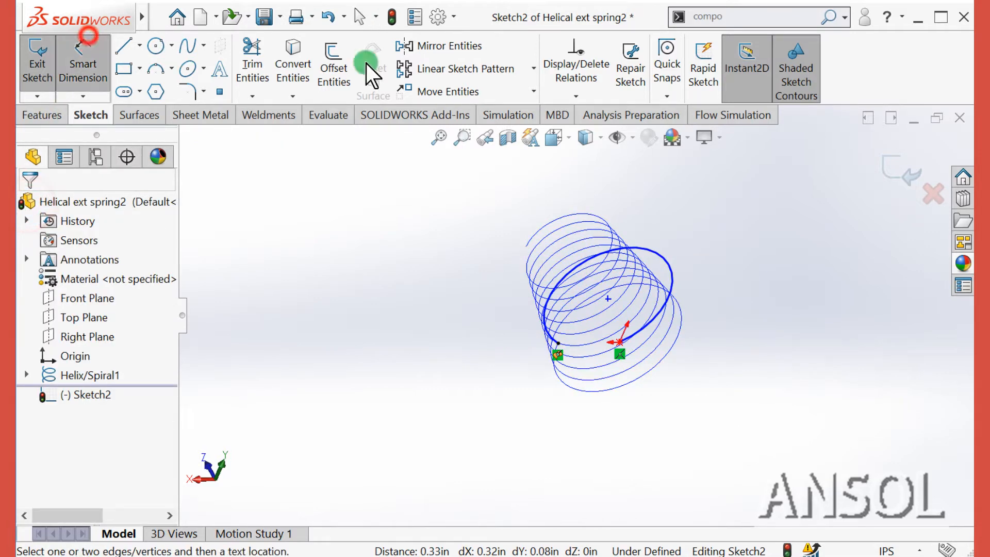
{"action": "left_click", "coordinate": [658, 248]}
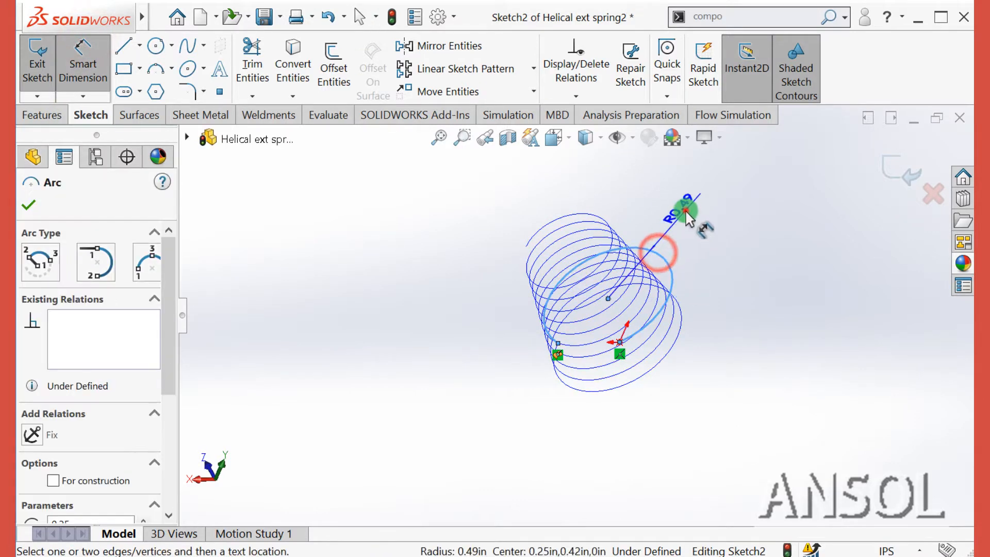
{"action": "left_click", "coordinate": [686, 211]}
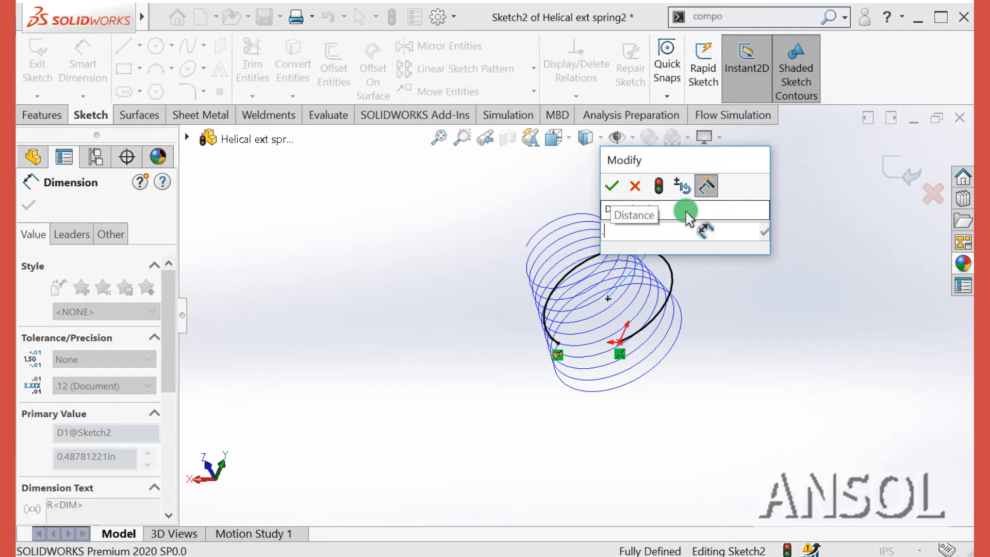
{"action": "type", "text": "0.25"}
{"action": "key", "text": "Return"}
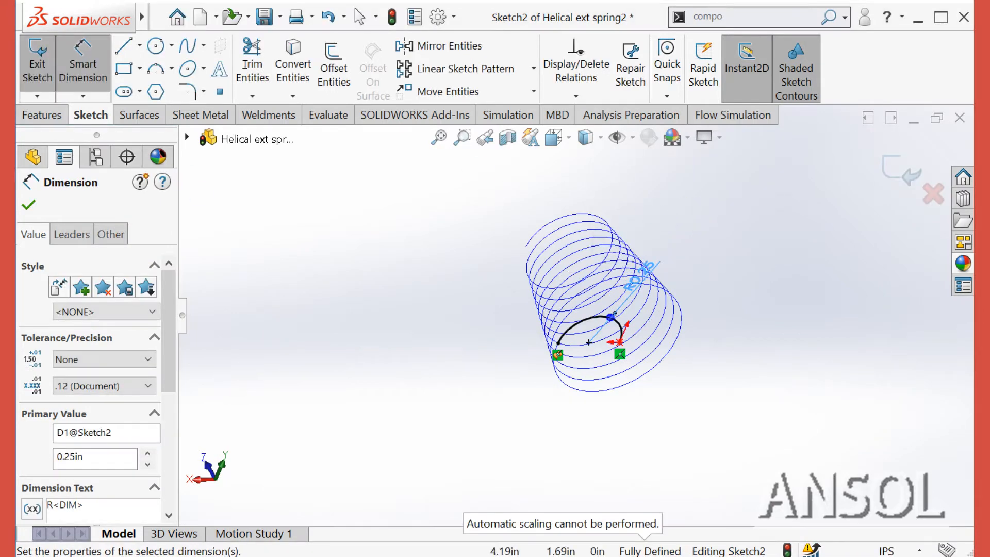
{"action": "left_click", "coordinate": [27, 207]}
{"action": "mouse_move", "coordinate": [409, 380]}
{"action": "middle_mouse_down"}
{"action": "mouse_move", "coordinate": [435, 307]}
{"action": "mouse_move", "coordinate": [471, 258]}
{"action": "mouse_move", "coordinate": [464, 344]}
{"action": "mouse_move", "coordinate": [425, 387]}
{"action": "middle_mouse_up"}
{"action": "left_click", "coordinate": [779, 213]}
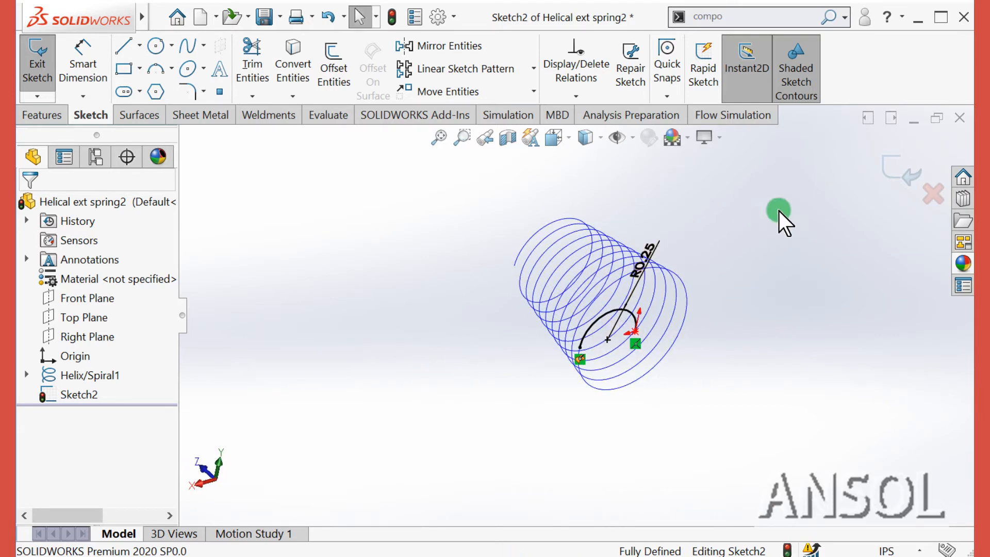
{"action": "left_click", "coordinate": [895, 174]}
Open a new sketch on the Right Plane for the large loop end
{"action": "scroll", "coordinate": [748, 309], "scroll_direction": "down", "scroll_amount": 5}
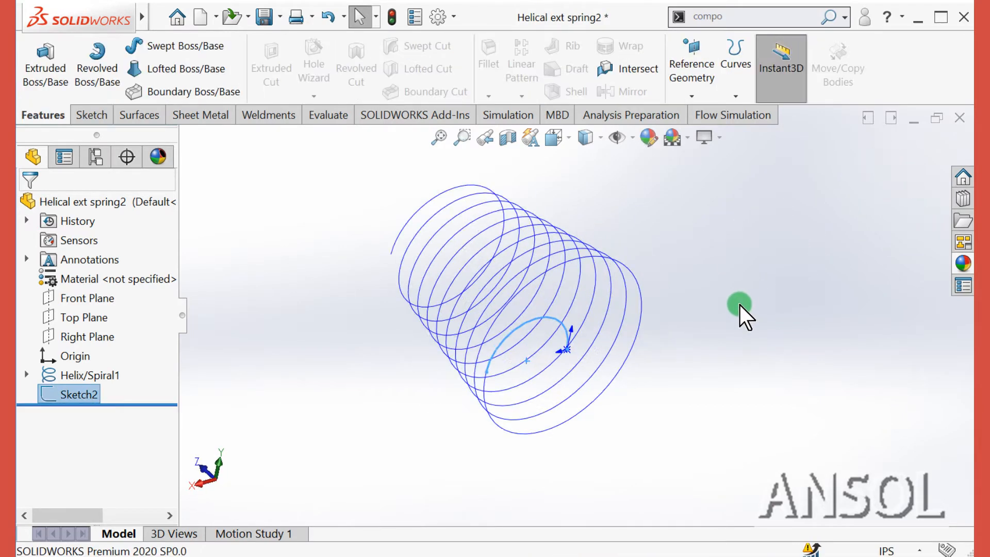
{"action": "left_click", "coordinate": [728, 335]}
{"action": "scroll", "coordinate": [659, 354], "scroll_direction": "up", "scroll_amount": 2}
{"action": "mouse_move", "coordinate": [659, 355]}
{"action": "middle_mouse_down"}
{"action": "mouse_move", "coordinate": [689, 260]}
{"action": "mouse_move", "coordinate": [725, 303]}
{"action": "mouse_move", "coordinate": [685, 376]}
{"action": "middle_mouse_up"}
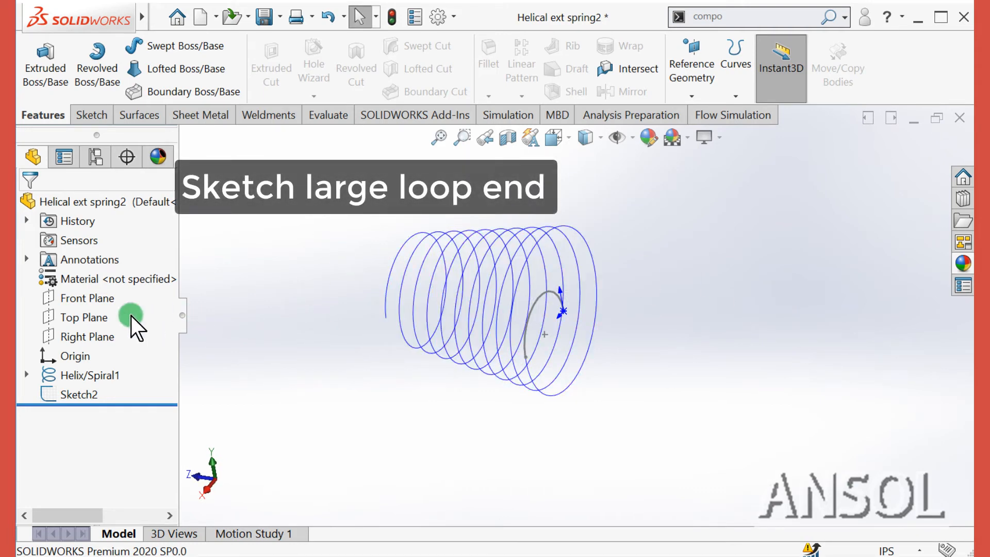
{"action": "left_click", "coordinate": [84, 336]}
{"action": "left_click", "coordinate": [95, 320]}
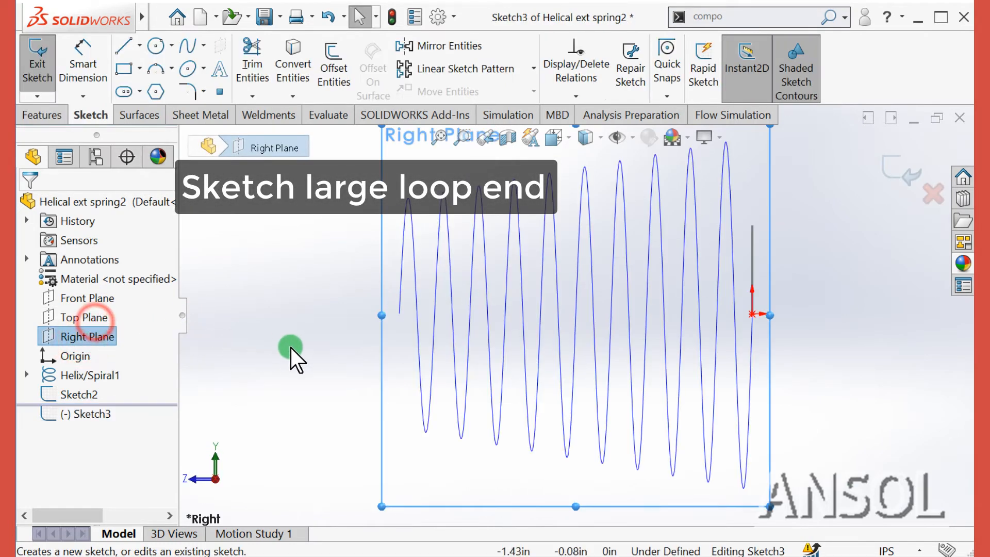
{"action": "left_click", "coordinate": [254, 361]}
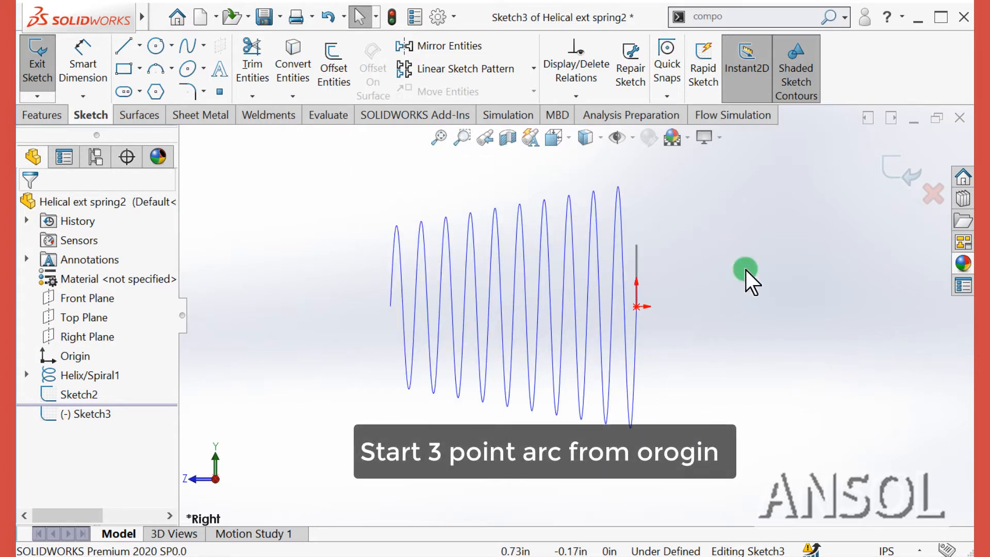
Sketch a three-point arc from the origin, outward and down away from the coils, with a radius of about 0.41 in
{"action": "left_click", "coordinate": [154, 72]}
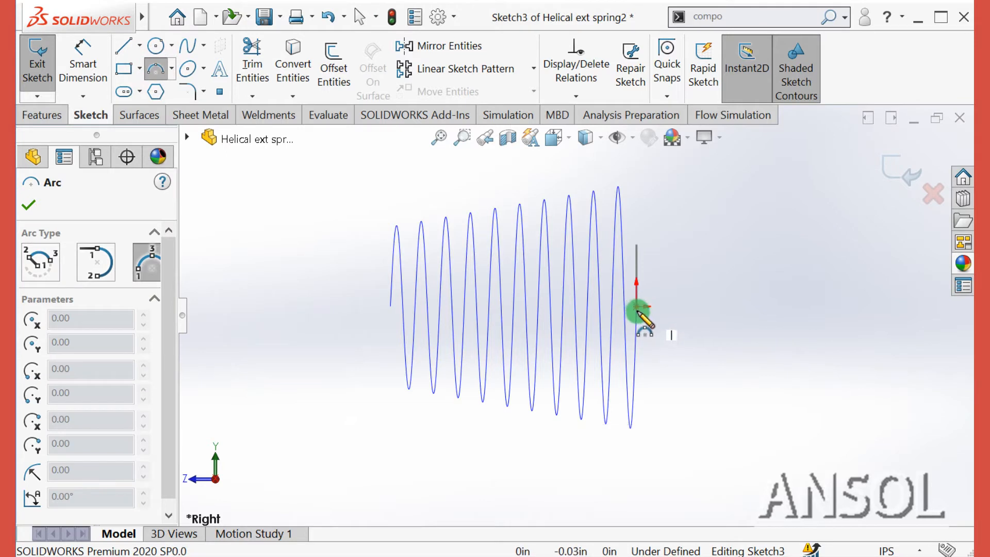
{"action": "left_click", "coordinate": [637, 308]}
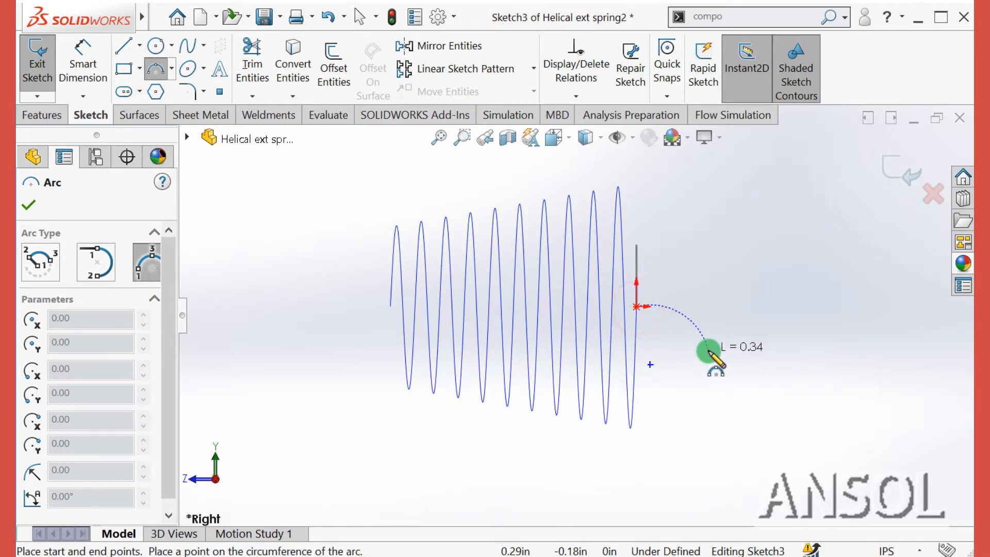
{"action": "left_click", "coordinate": [674, 341]}
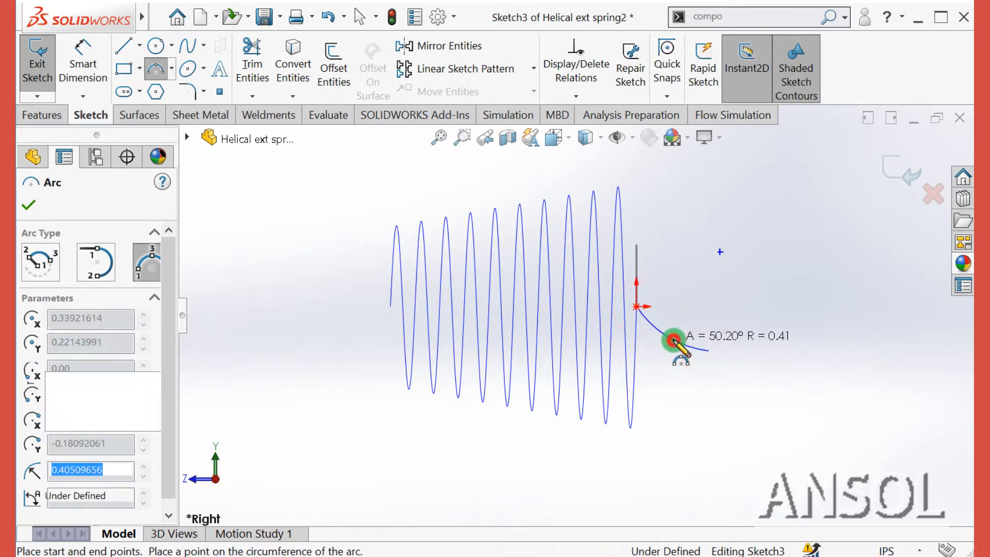
{"action": "left_click", "coordinate": [27, 206]}
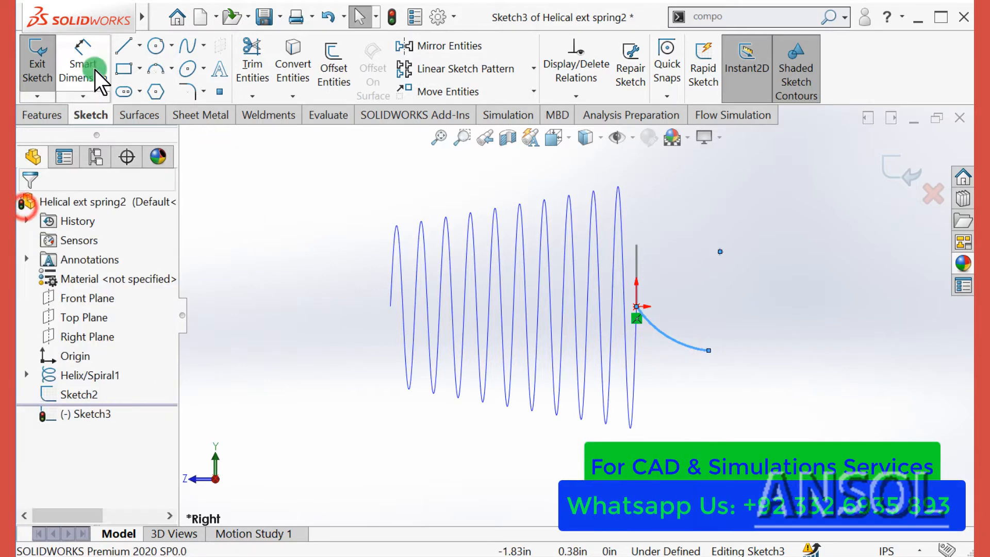
Sketch a horizontal line about 0.61 in long from the arc's free end, extending away from the coils
{"action": "left_click", "coordinate": [124, 45]}
{"action": "left_click", "coordinate": [710, 352]}
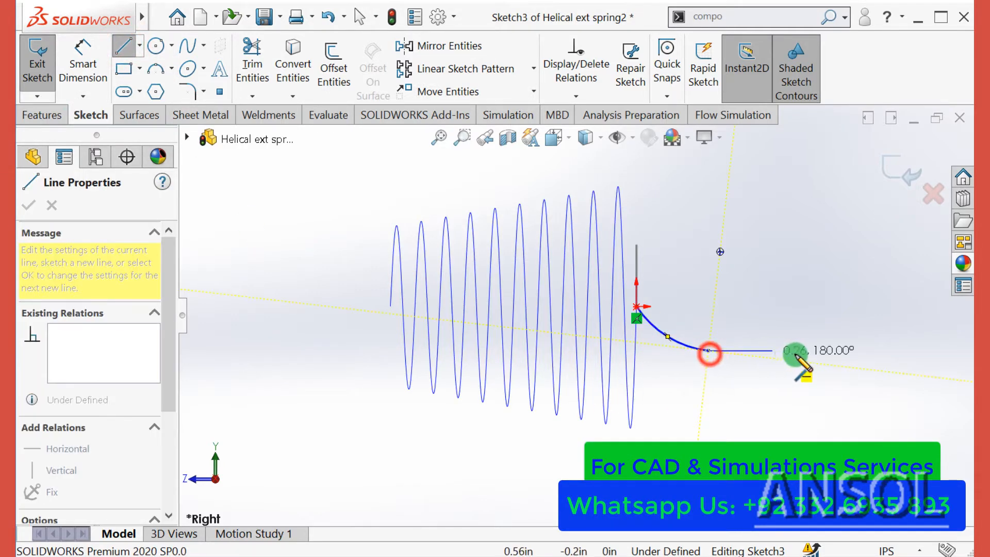
{"action": "left_click", "coordinate": [825, 354]}
{"action": "key", "text": "Escape"}
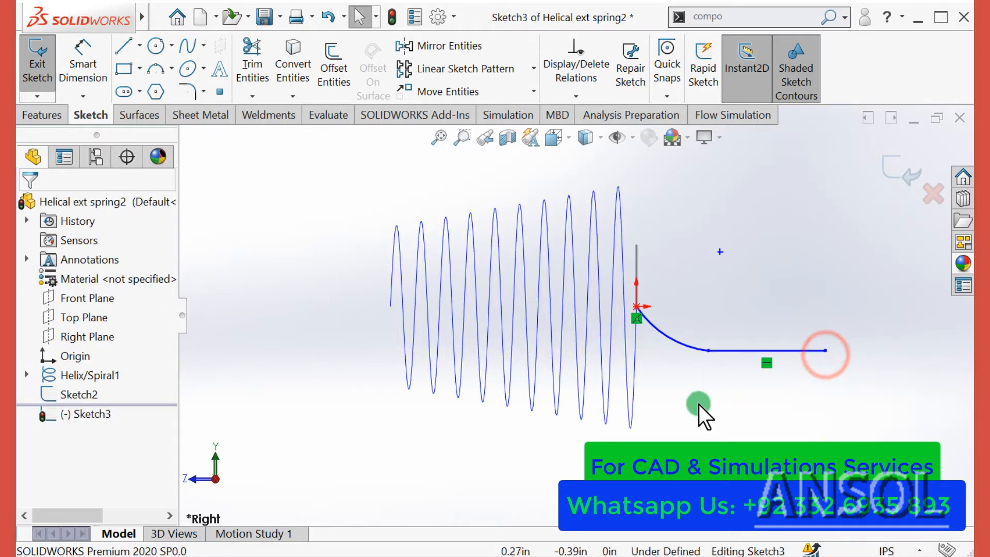
Sketch a three-point arc from the line's free end to a point directly above, bulging outward with a radius of about 0.21 in
{"action": "scroll", "coordinate": [722, 316], "scroll_direction": "up", "scroll_amount": 2}
{"action": "scroll", "coordinate": [750, 284], "scroll_direction": "down", "scroll_amount": 2}
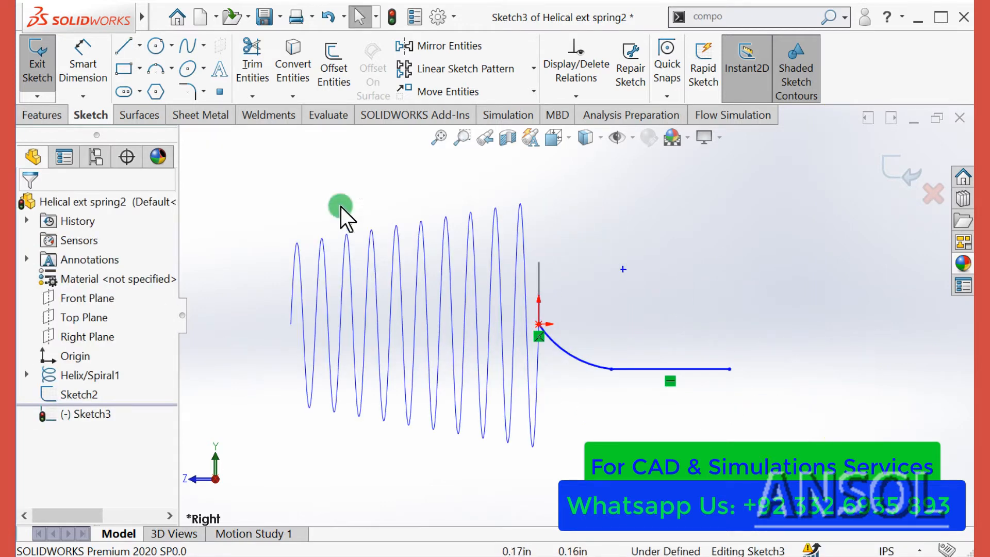
{"action": "left_click", "coordinate": [154, 70]}
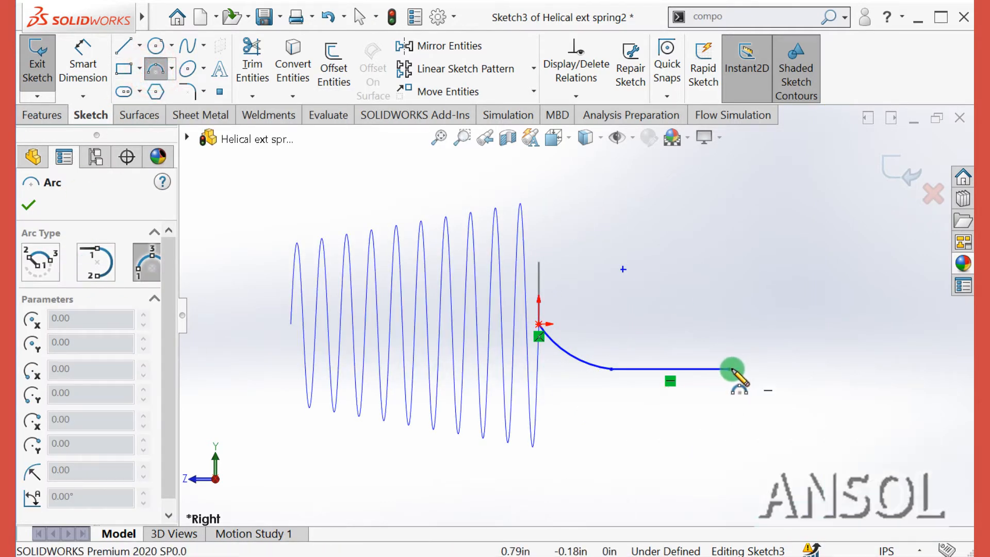
{"action": "left_click", "coordinate": [730, 369]}
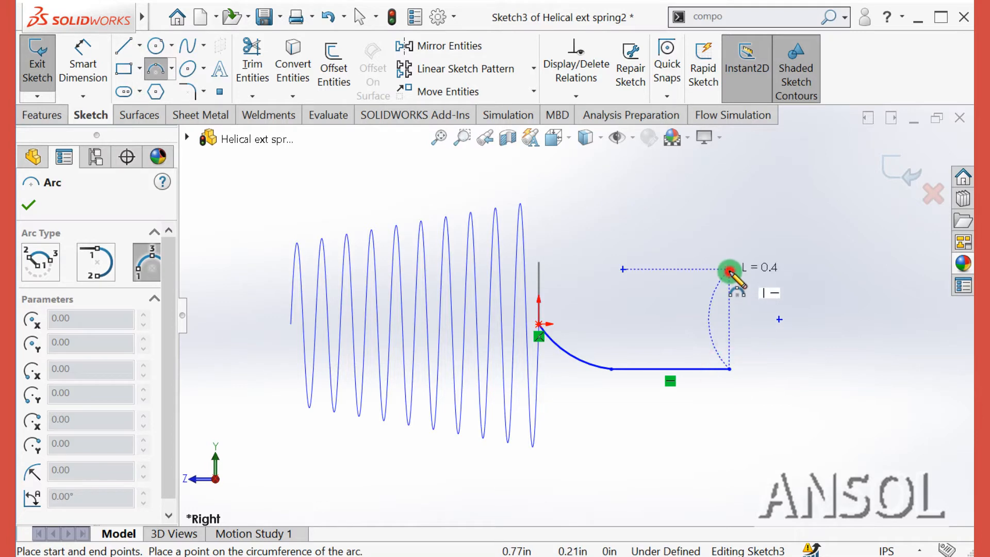
{"action": "left_click", "coordinate": [730, 270]}
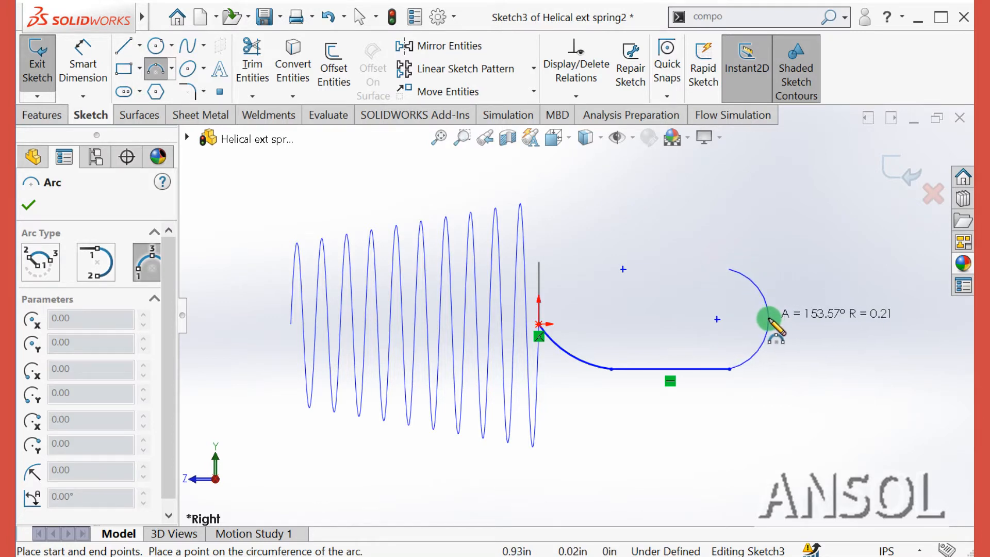
{"action": "left_click", "coordinate": [768, 319]}
{"action": "key", "text": "Escape"}
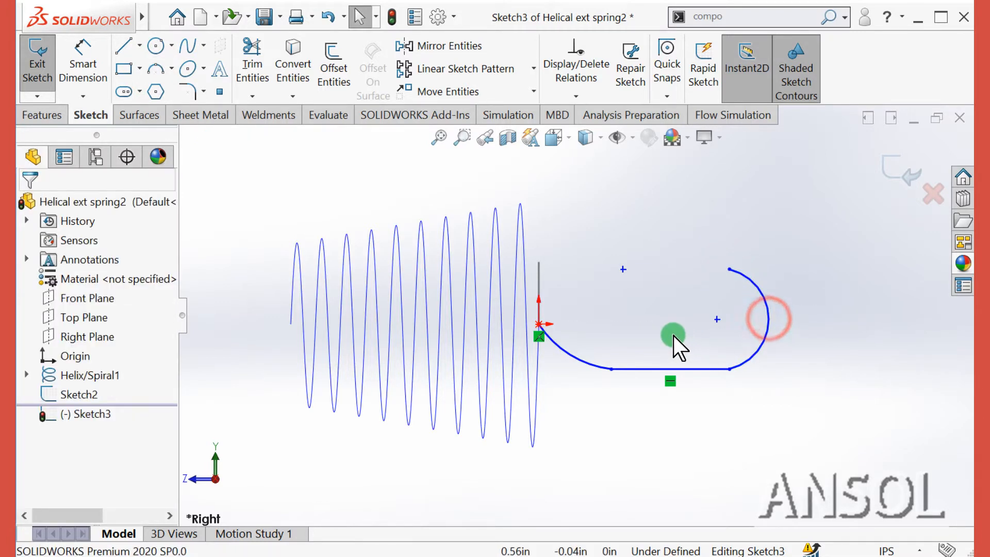
Add a Vertical relation between the outer arc's two endpoints and its center point
{"action": "left_click", "coordinate": [729, 369]}
{"action": "left_click", "coordinate": [729, 269], "text": "ctrl"}
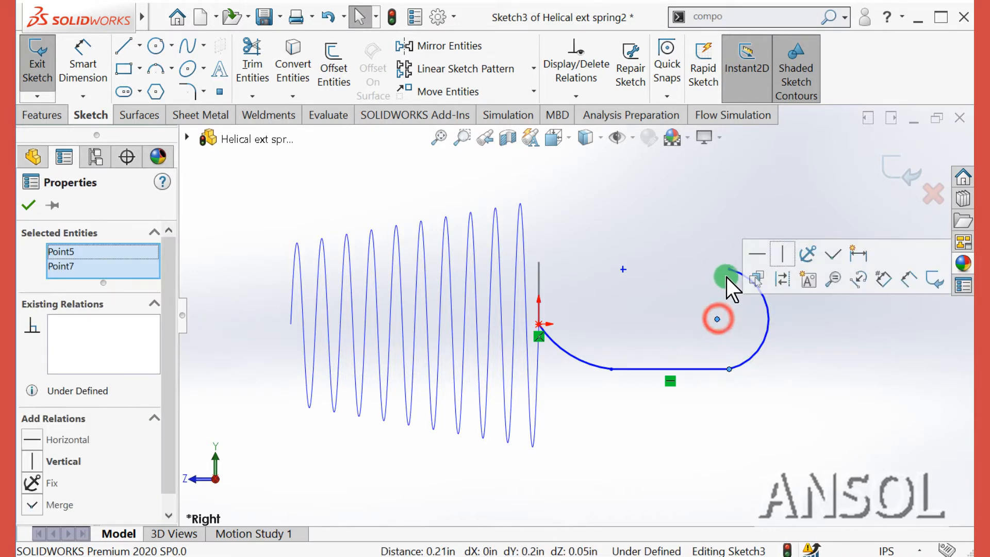
{"action": "left_click", "coordinate": [729, 269], "text": "ctrl"}
{"action": "left_click", "coordinate": [796, 202]}
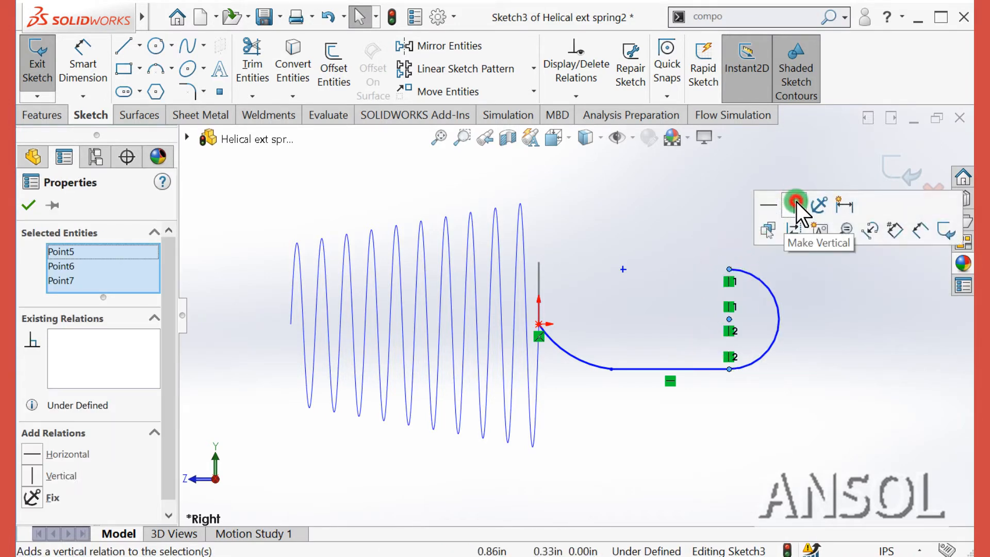
{"action": "left_click", "coordinate": [30, 208]}
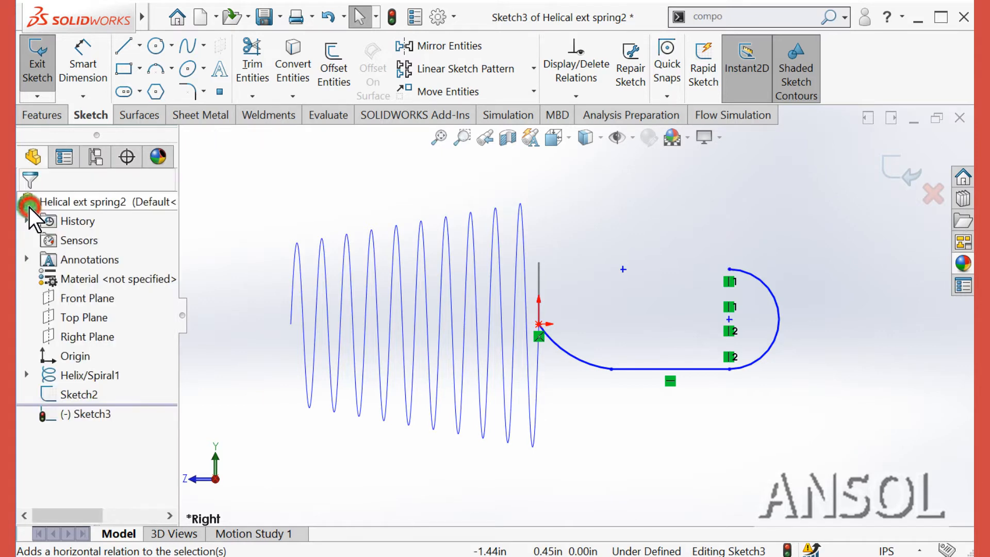
Dimension the horizontal distance from the origin to the junction of the first arc and the line as 0.375 in
{"action": "left_click", "coordinate": [82, 57]}
{"action": "left_click", "coordinate": [539, 325]}
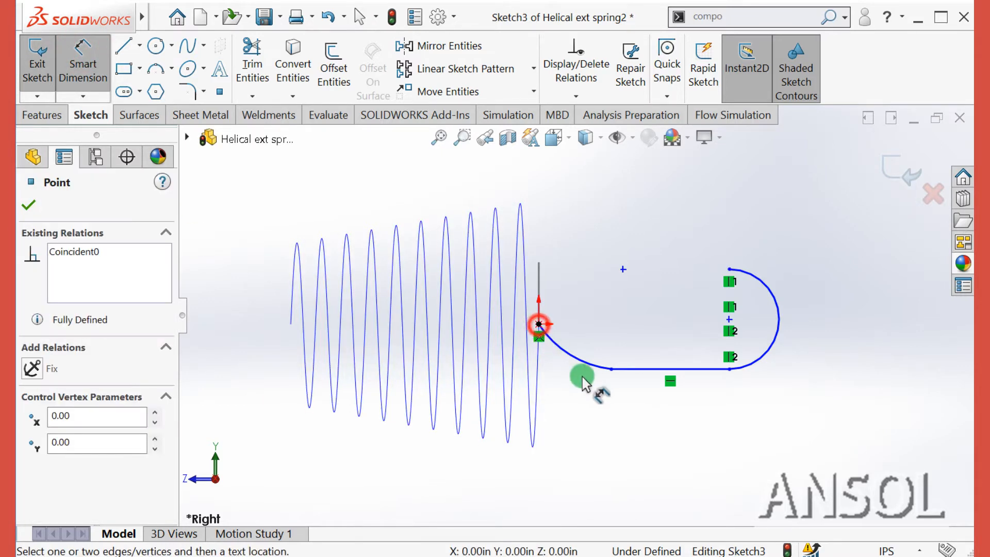
{"action": "left_click", "coordinate": [609, 371]}
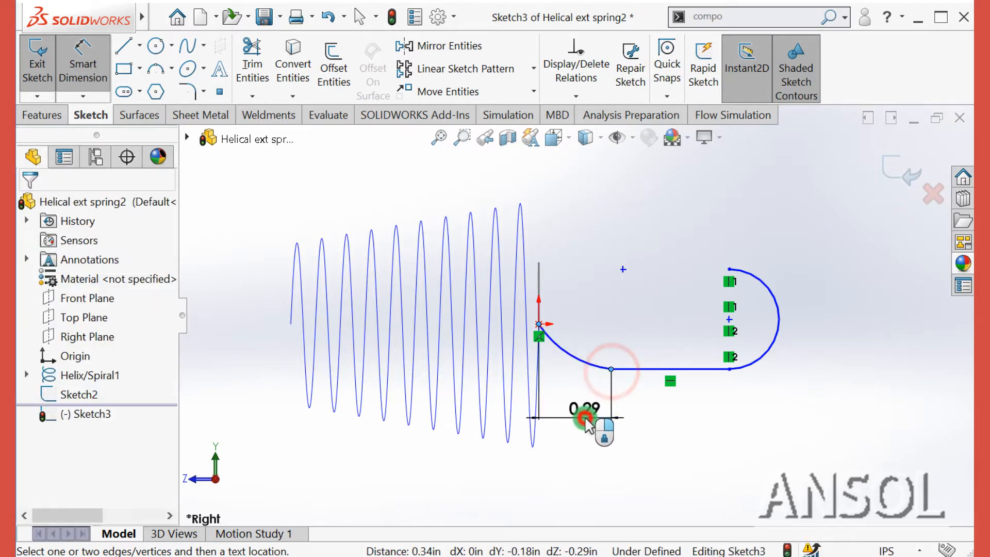
{"action": "left_click", "coordinate": [588, 419]}
{"action": "type", "text": ".375"}
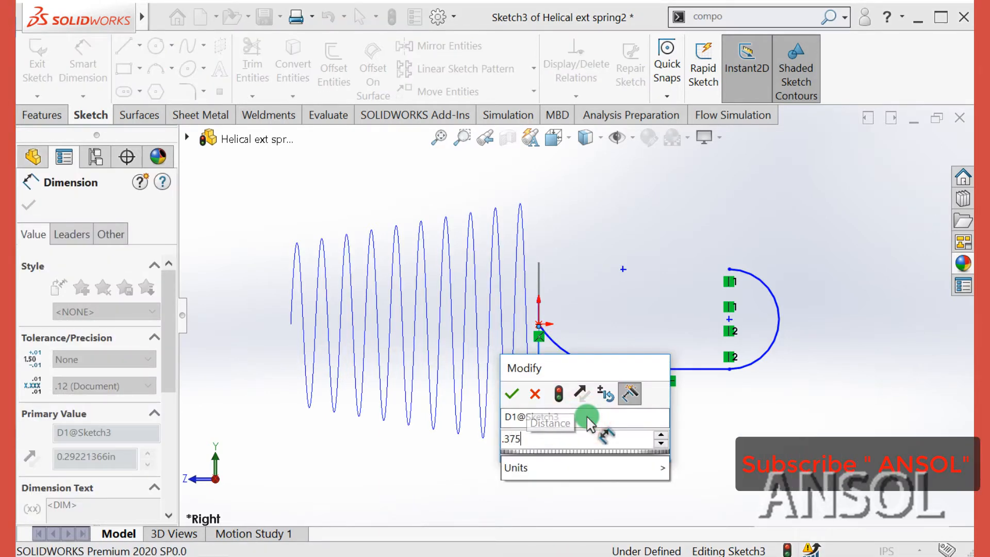
{"action": "key", "text": "Return"}
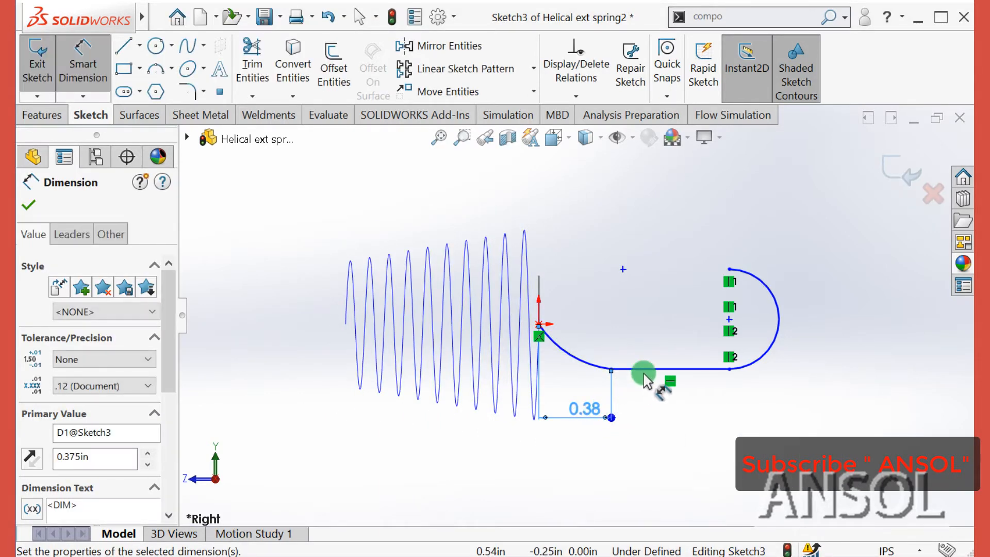
Dimension the horizontal line's length as 0.5 in
{"action": "left_click", "coordinate": [648, 397]}
{"action": "left_click", "coordinate": [647, 415]}
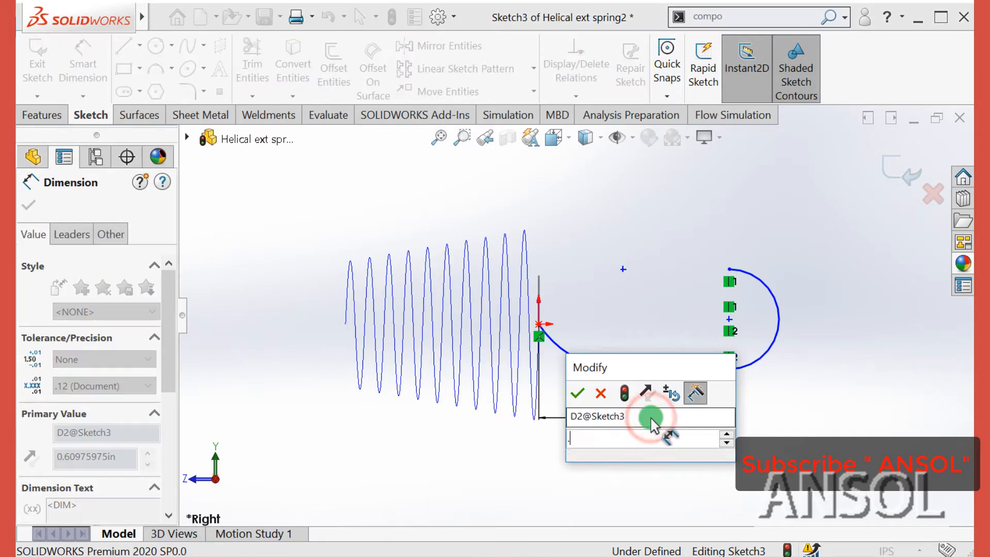
{"action": "type", "text": ".5"}
{"action": "key", "text": "Return"}
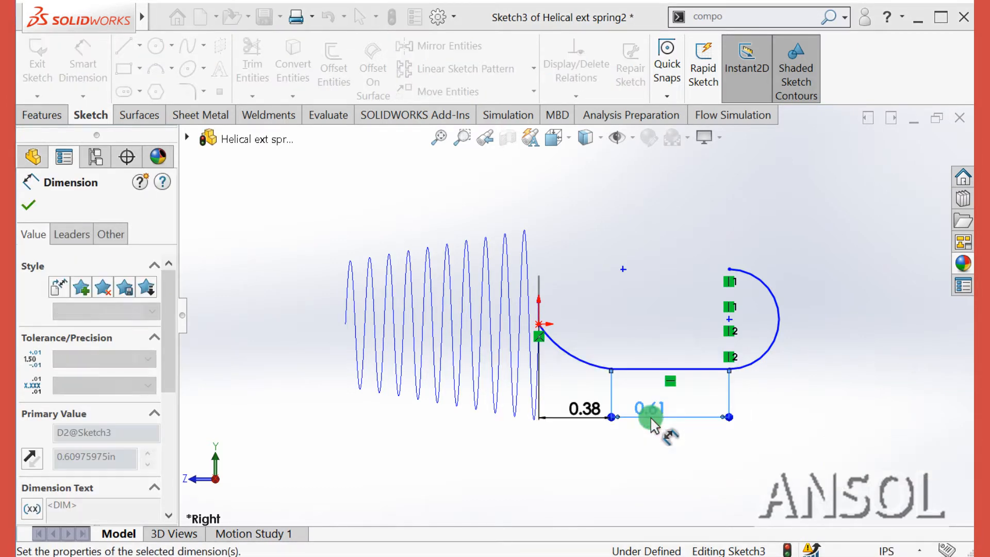
Dimension the outer arc's radius as 0.375 in and finish dimensioning
{"action": "left_click", "coordinate": [772, 341]}
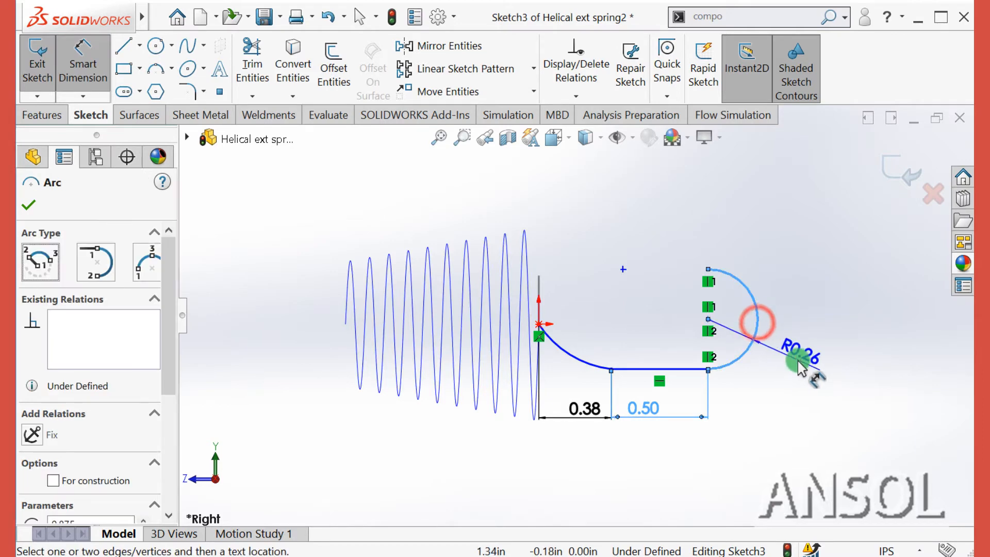
{"action": "left_click", "coordinate": [798, 363]}
{"action": "type", "text": ".375"}
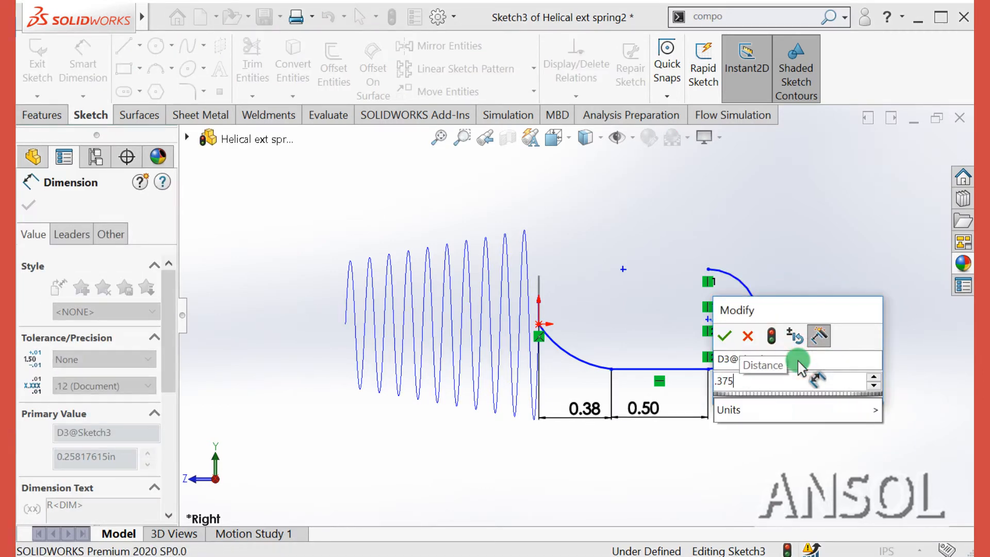
{"action": "key", "text": "Return"}
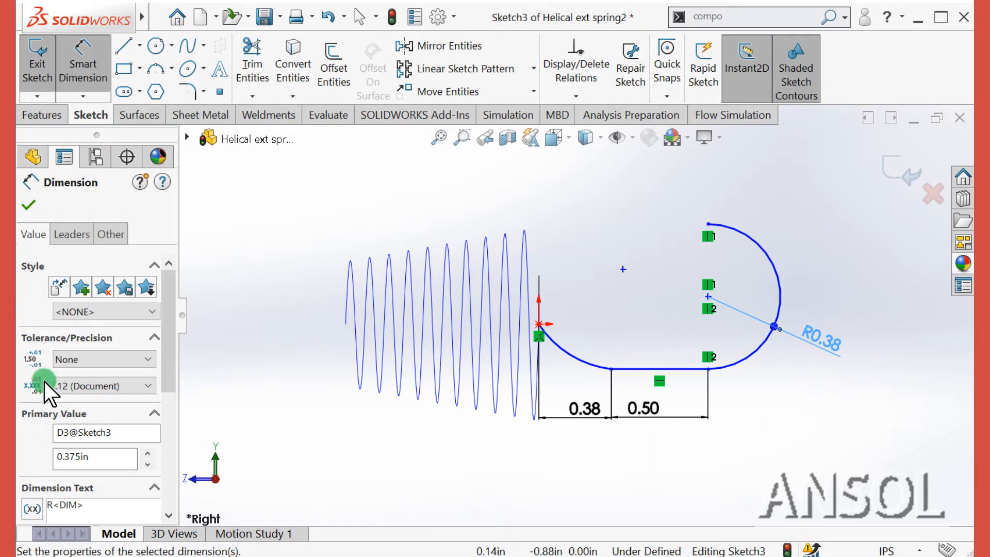
{"action": "left_click", "coordinate": [27, 205]}
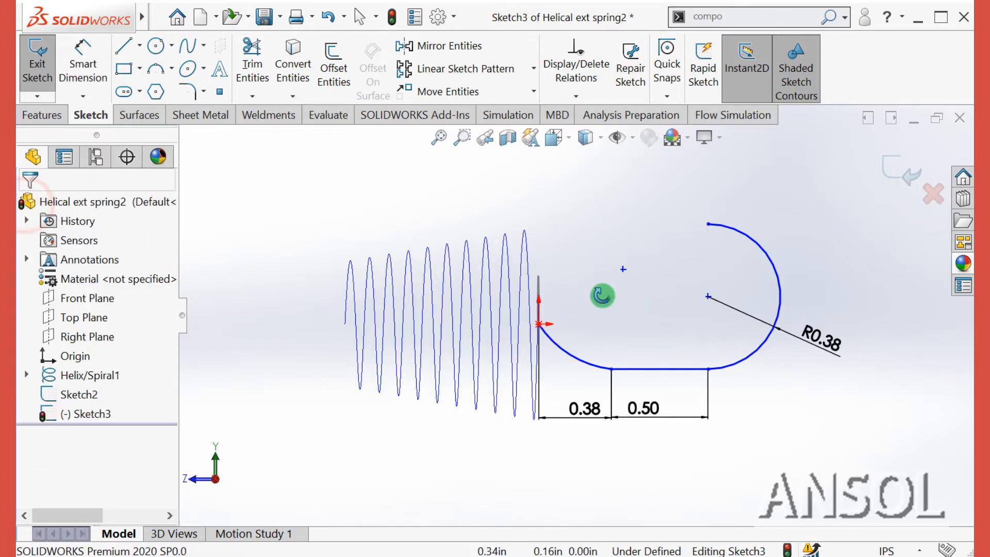
Add a Tangent relation between the first arc at the origin and the connecting arc in Sketch2
{"action": "middle_click_drag", "start_coordinate": [598, 294], "coordinate": [596, 319]}
{"action": "scroll", "coordinate": [593, 319], "scroll_direction": "down", "scroll_amount": 3}
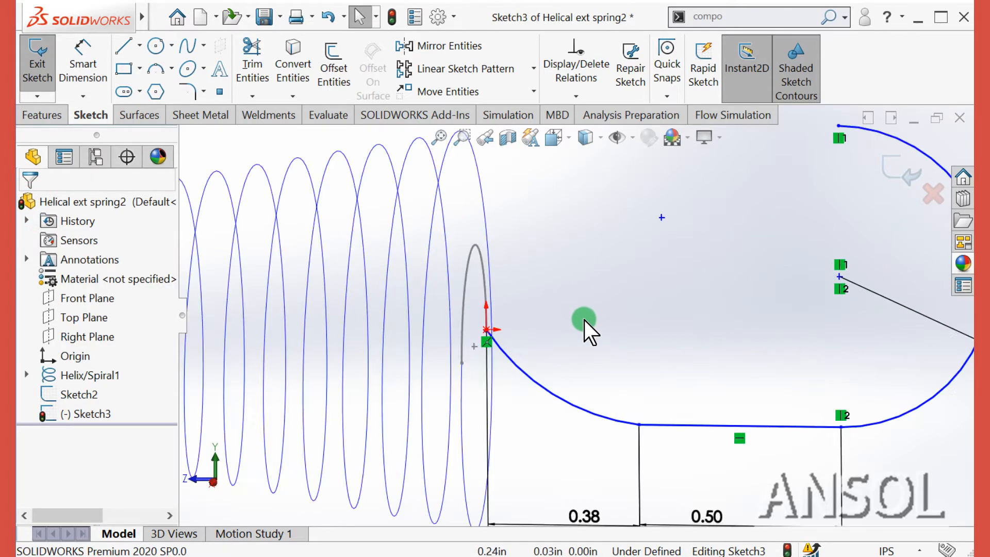
{"action": "left_click", "coordinate": [486, 275]}
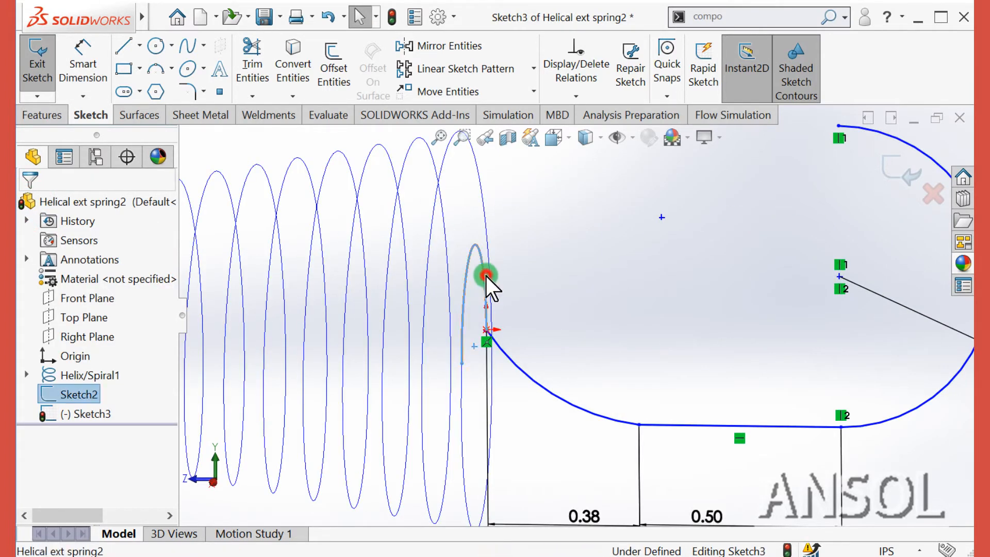
{"action": "left_click", "coordinate": [518, 366], "text": "ctrl"}
{"action": "left_click", "coordinate": [558, 306]}
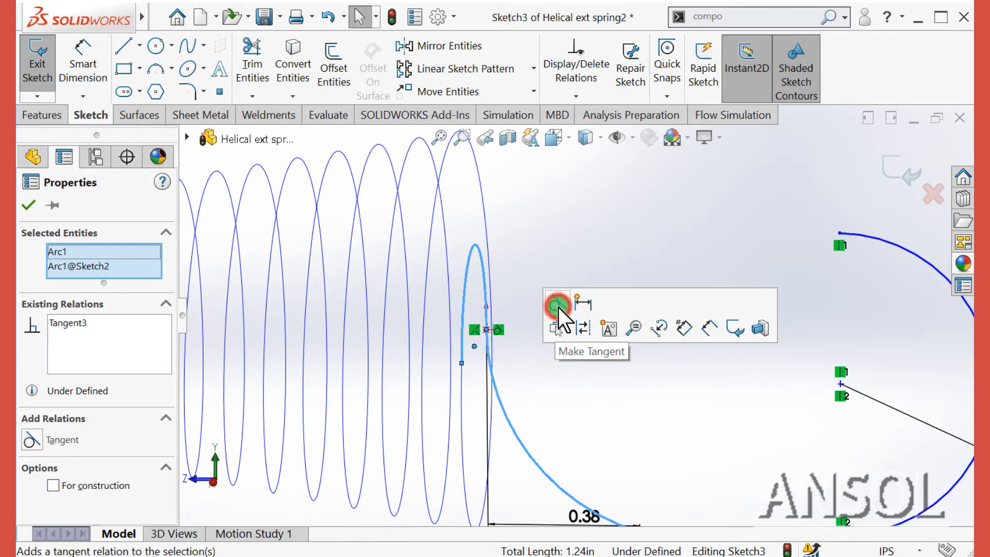
{"action": "left_click", "coordinate": [602, 437]}
Add a Tangent relation between the first arc and the horizontal line
{"action": "scroll", "coordinate": [601, 413], "scroll_direction": "up", "scroll_amount": 3}
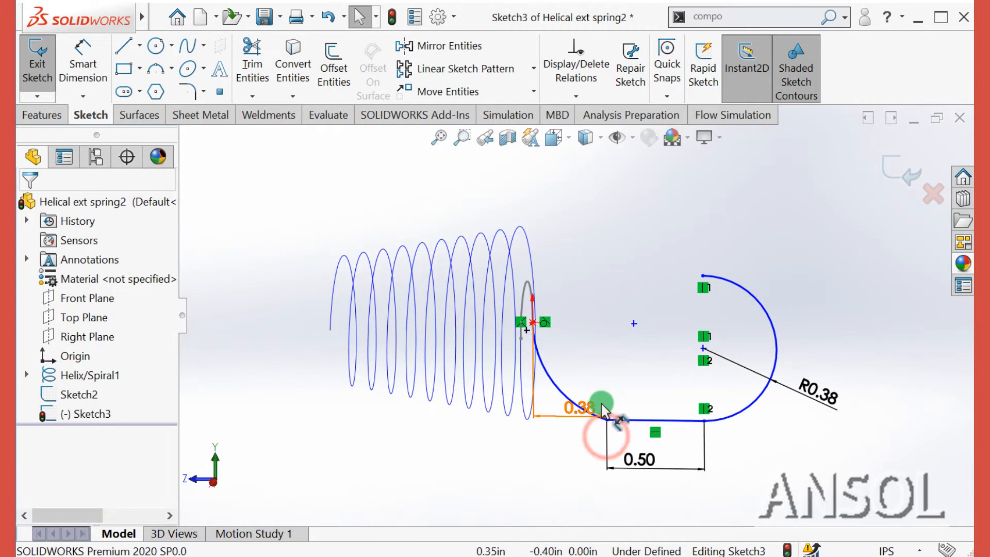
{"action": "scroll", "coordinate": [585, 446], "scroll_direction": "down", "scroll_amount": 2}
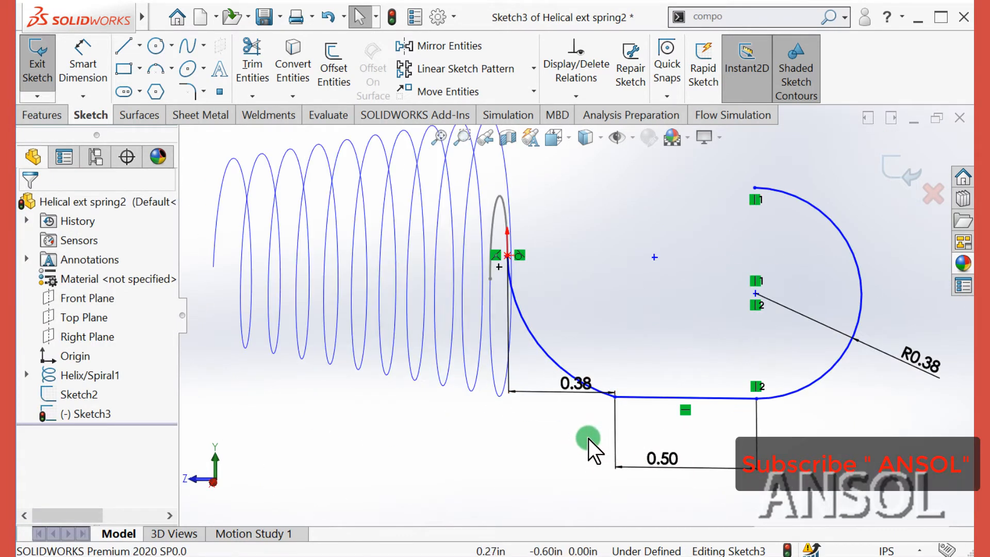
{"action": "left_click", "coordinate": [549, 359]}
{"action": "left_click", "coordinate": [653, 397], "text": "ctrl"}
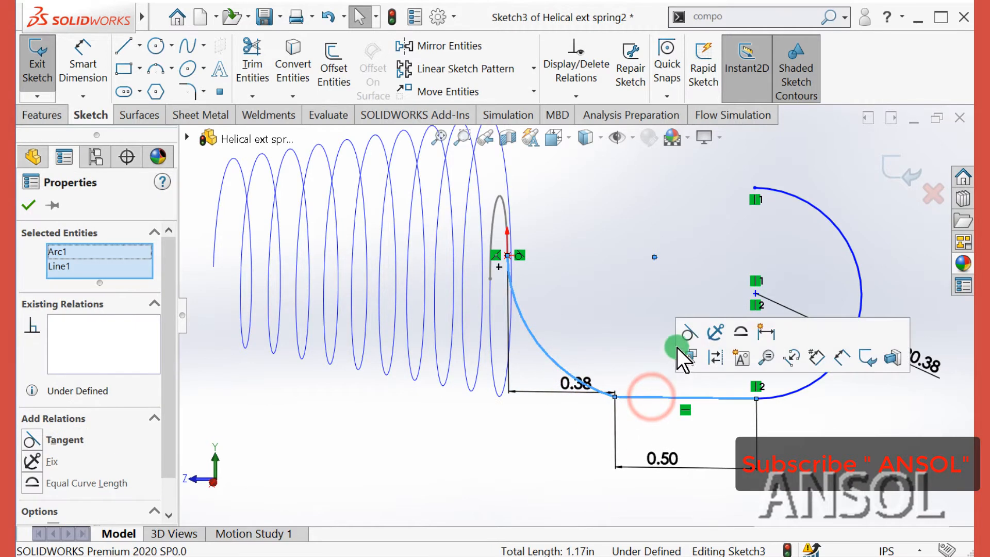
{"action": "left_click", "coordinate": [692, 333]}
{"action": "left_click", "coordinate": [543, 451]}
{"action": "scroll", "coordinate": [519, 463], "scroll_direction": "up", "scroll_amount": 2}
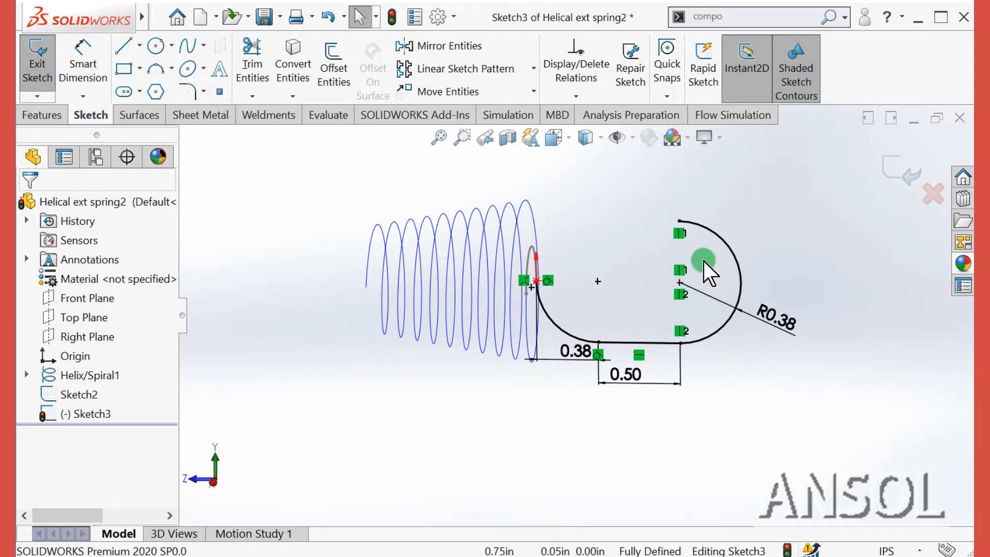
Exit the large loop sketch and save the part
{"action": "mouse_move", "coordinate": [823, 209]}
{"action": "middle_mouse_down"}
{"action": "mouse_move", "coordinate": [758, 276]}
{"action": "mouse_move", "coordinate": [774, 279]}
{"action": "mouse_move", "coordinate": [785, 253]}
{"action": "middle_mouse_up"}
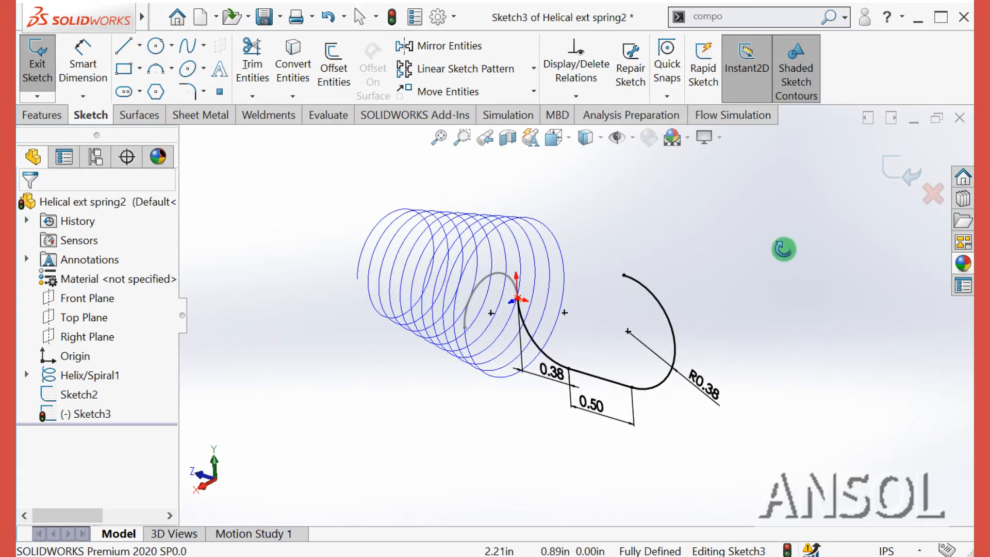
{"action": "left_click", "coordinate": [798, 311]}
{"action": "scroll", "coordinate": [777, 356], "scroll_direction": "up", "scroll_amount": 2}
{"action": "mouse_move", "coordinate": [571, 287]}
{"action": "middle_mouse_down"}
{"action": "mouse_move", "coordinate": [625, 225]}
{"action": "mouse_move", "coordinate": [645, 262]}
{"action": "mouse_move", "coordinate": [612, 278]}
{"action": "middle_mouse_up"}
{"action": "key", "text": "ctrl+s"}
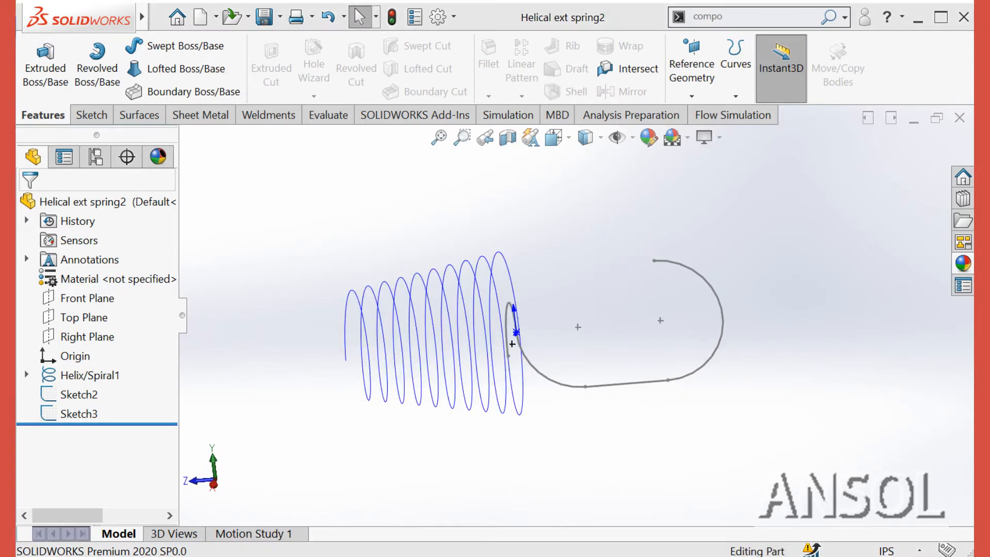
Create a reference plane through the endpoint of the helix's small end, parallel to the Front Plane
{"action": "middle_click_drag", "start_coordinate": [339, 400], "coordinate": [349, 334]}
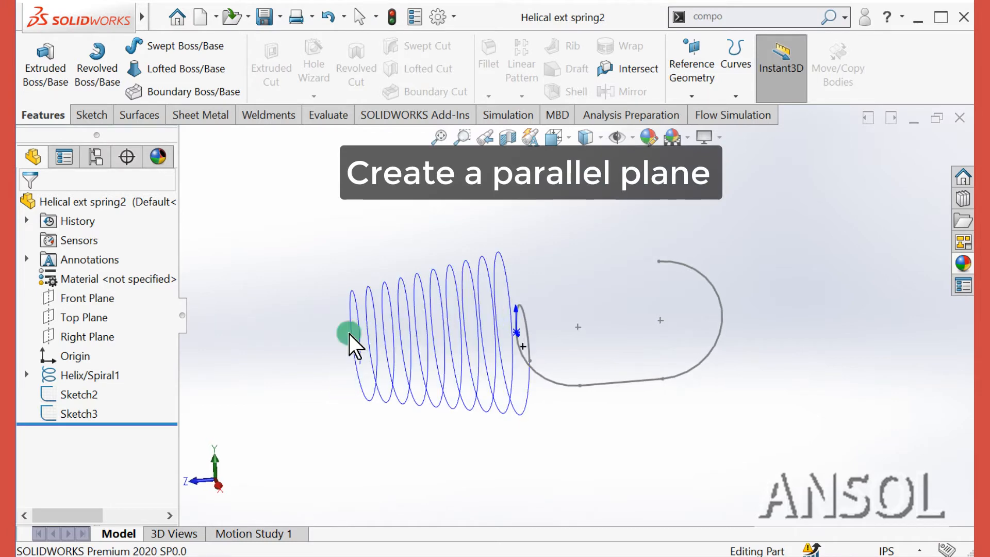
{"action": "left_click", "coordinate": [689, 99]}
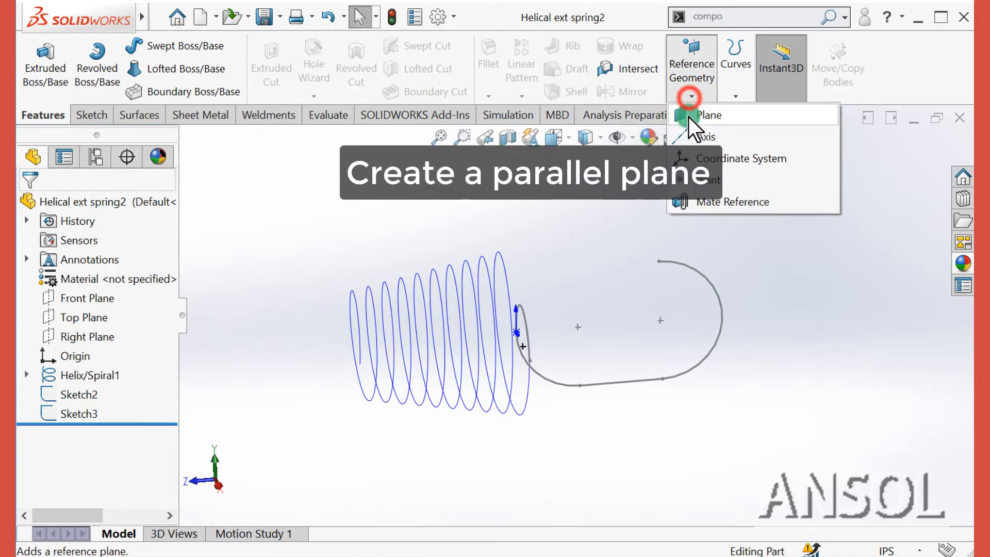
{"action": "left_click", "coordinate": [692, 120]}
{"action": "scroll", "coordinate": [320, 371], "scroll_direction": "down", "scroll_amount": 3}
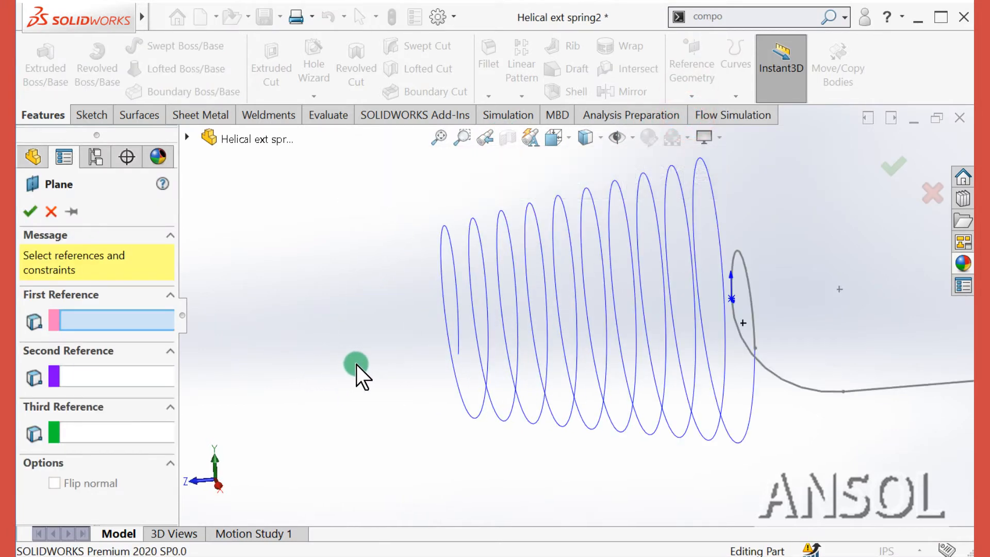
{"action": "left_click", "coordinate": [458, 355]}
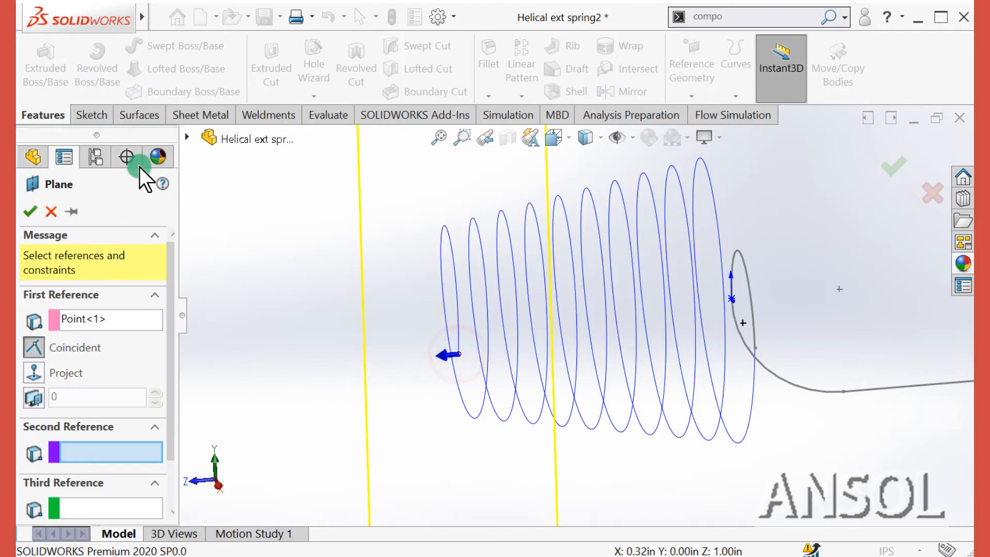
{"action": "left_click", "coordinate": [187, 137]}
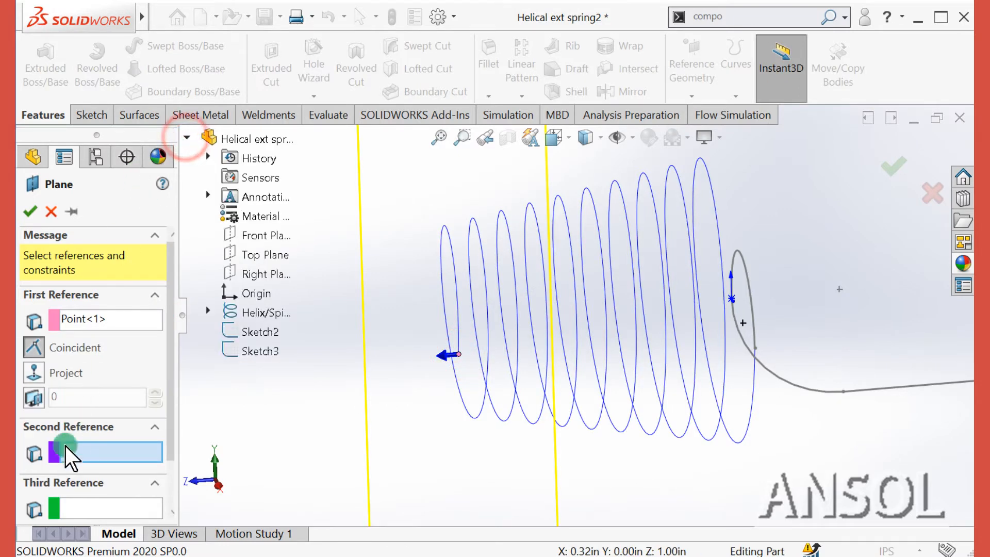
{"action": "left_click", "coordinate": [251, 238]}
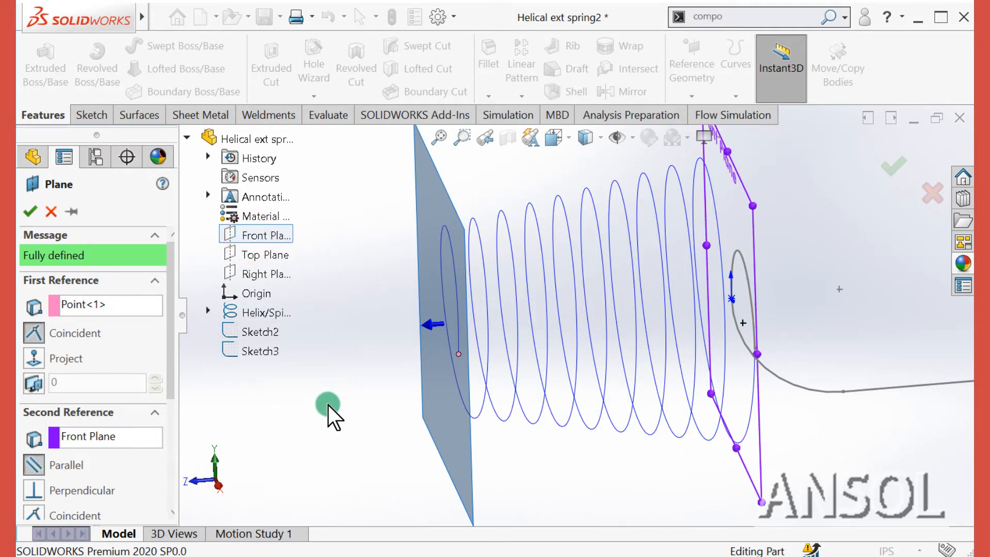
{"action": "scroll", "coordinate": [604, 361], "scroll_direction": "up", "scroll_amount": 3}
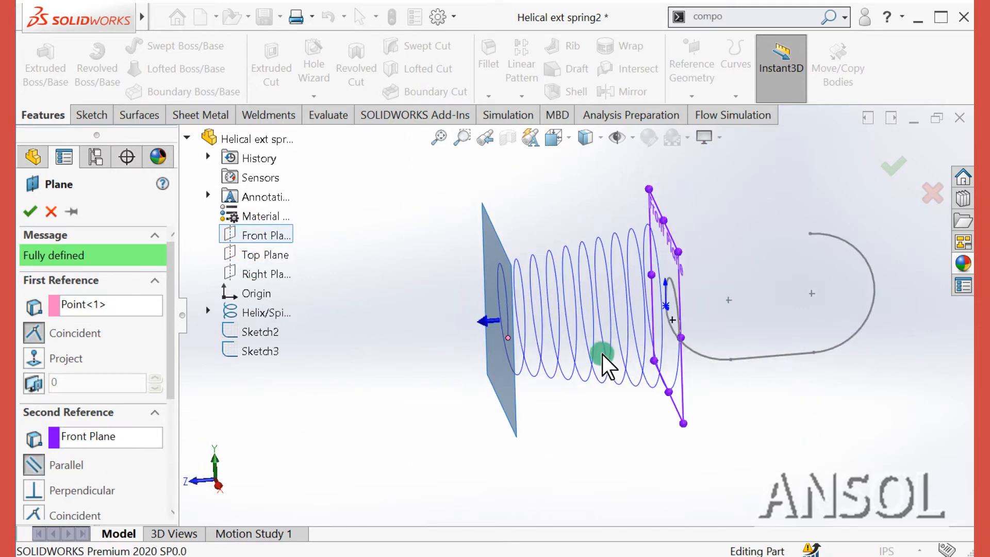
{"action": "left_click", "coordinate": [30, 211]}
On the new plane, sketch a 3 point arc of about 0.16 in radius, from the sketch origin toward the helix's end and bulging downward
{"action": "middle_click_drag", "start_coordinate": [348, 397], "coordinate": [381, 399]}
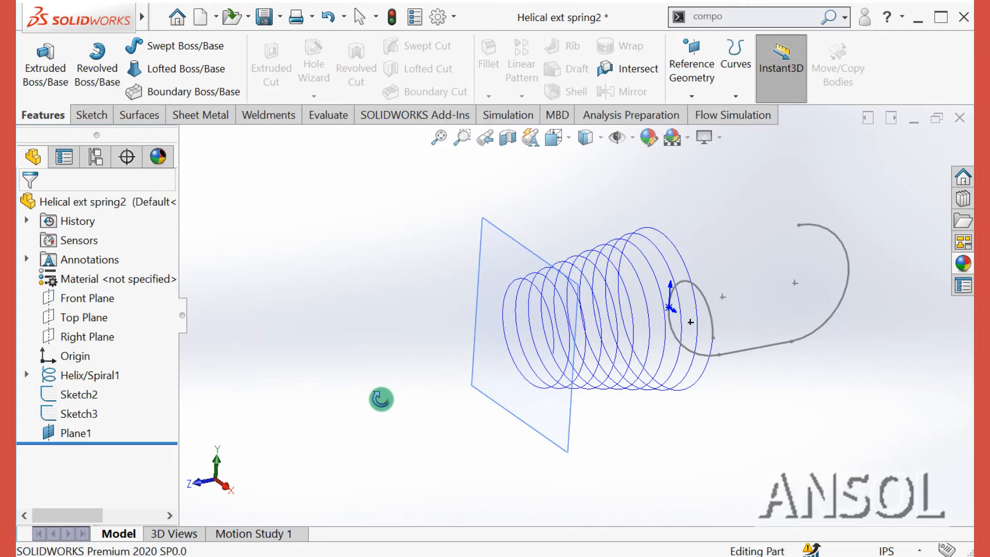
{"action": "left_click", "coordinate": [70, 433]}
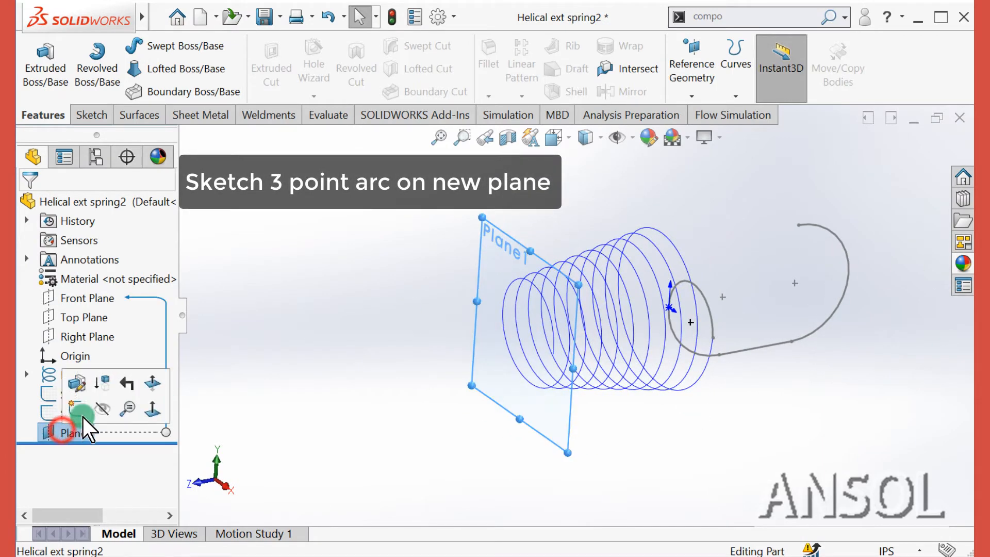
{"action": "left_click", "coordinate": [80, 412]}
{"action": "mouse_move", "coordinate": [314, 408]}
{"action": "middle_mouse_down"}
{"action": "mouse_move", "coordinate": [411, 333]}
{"action": "mouse_move", "coordinate": [394, 363]}
{"action": "mouse_move", "coordinate": [419, 411]}
{"action": "mouse_move", "coordinate": [485, 426]}
{"action": "mouse_move", "coordinate": [413, 416]}
{"action": "mouse_move", "coordinate": [513, 411]}
{"action": "mouse_move", "coordinate": [447, 419]}
{"action": "mouse_move", "coordinate": [257, 241]}
{"action": "middle_mouse_up"}
{"action": "left_click", "coordinate": [153, 69]}
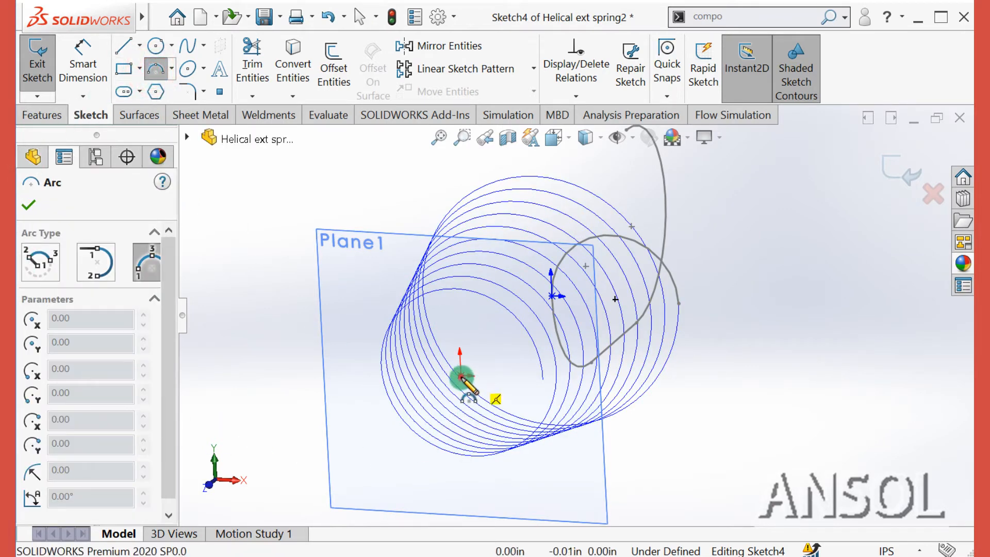
{"action": "left_click", "coordinate": [461, 376]}
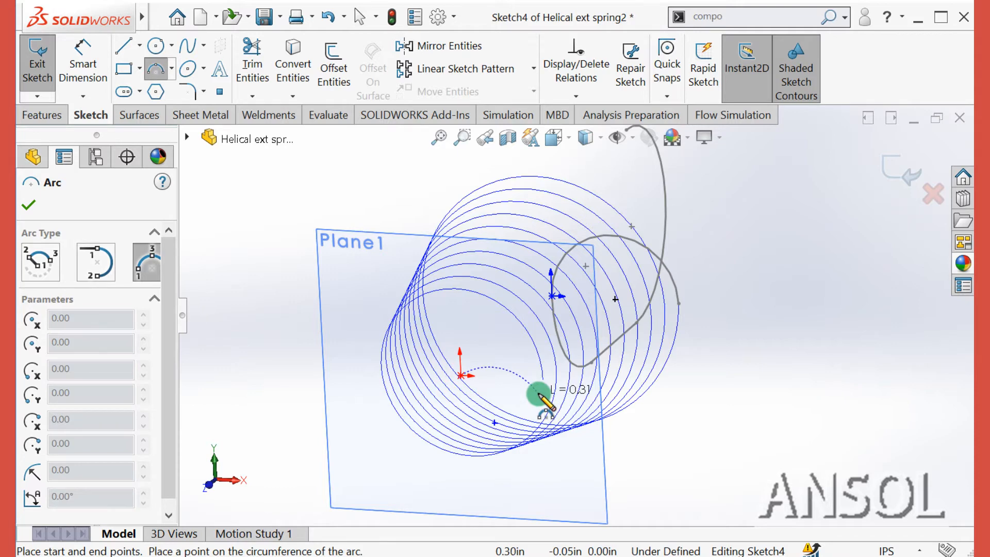
{"action": "left_click", "coordinate": [519, 411]}
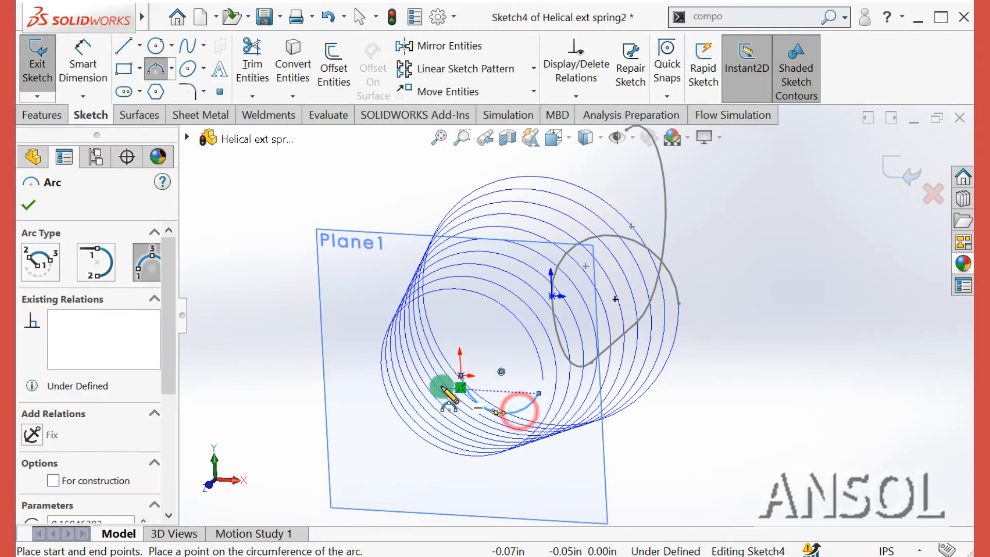
{"action": "key", "text": "Escape"}
Dimension the small connecting arc's radius as 0.163 in
{"action": "left_click", "coordinate": [82, 54]}
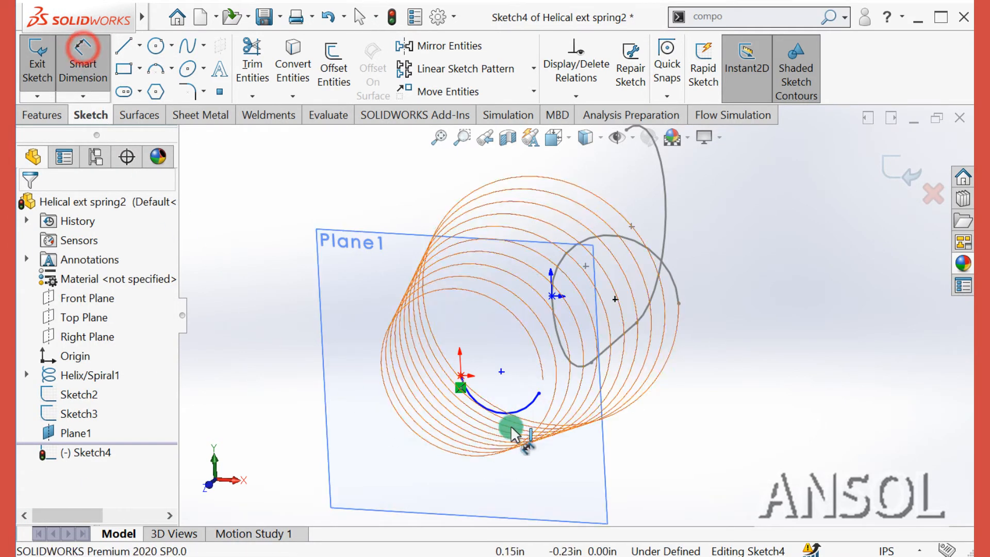
{"action": "left_click", "coordinate": [525, 409]}
{"action": "left_click", "coordinate": [643, 484]}
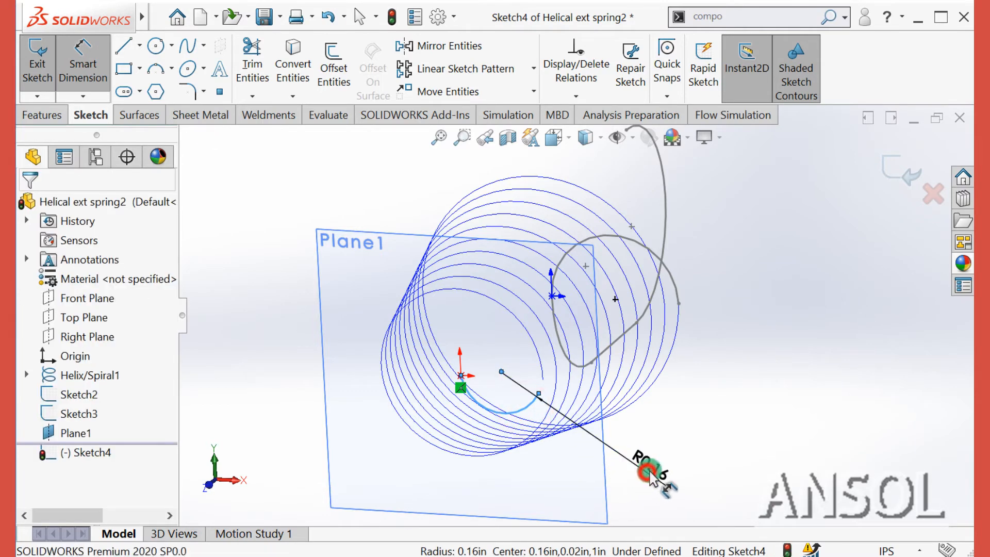
{"action": "type", "text": "163"}
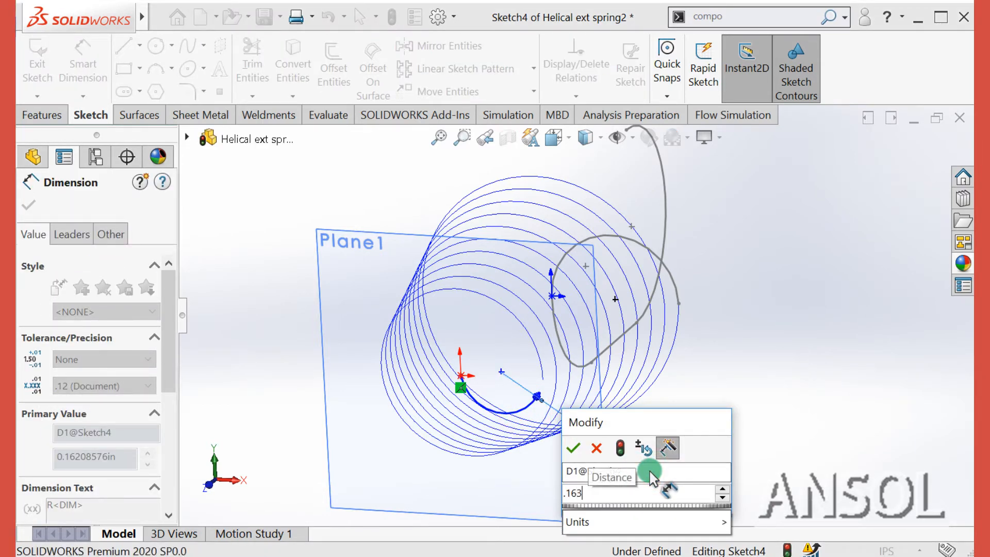
{"action": "key", "text": "Return"}
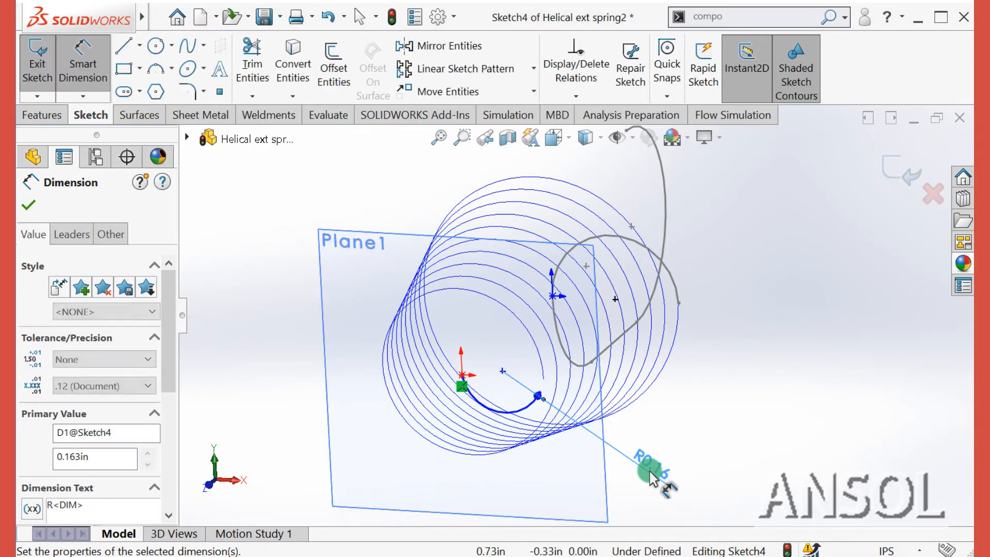
{"action": "left_click", "coordinate": [26, 209]}
Add a Pierce relation between the connecting arc's free endpoint and the helix
{"action": "scroll", "coordinate": [576, 423], "scroll_direction": "down", "scroll_amount": 3}
{"action": "left_click", "coordinate": [510, 359]}
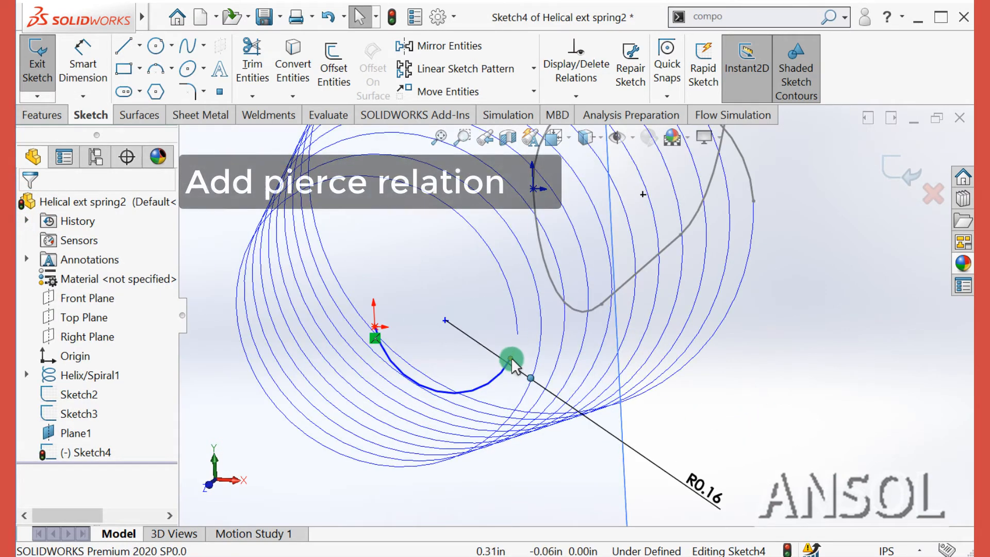
{"action": "left_click", "coordinate": [512, 357]}
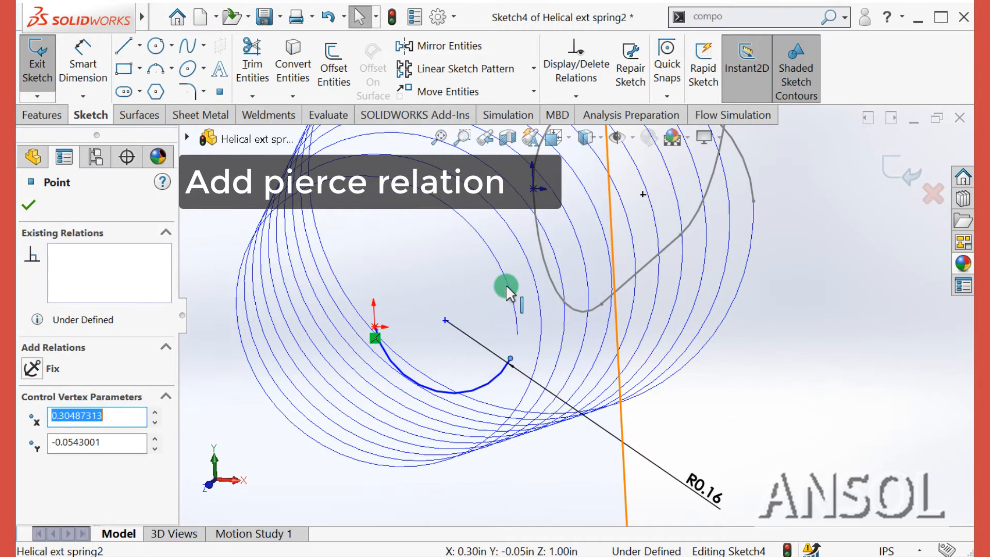
{"action": "left_click", "coordinate": [507, 285], "text": "ctrl"}
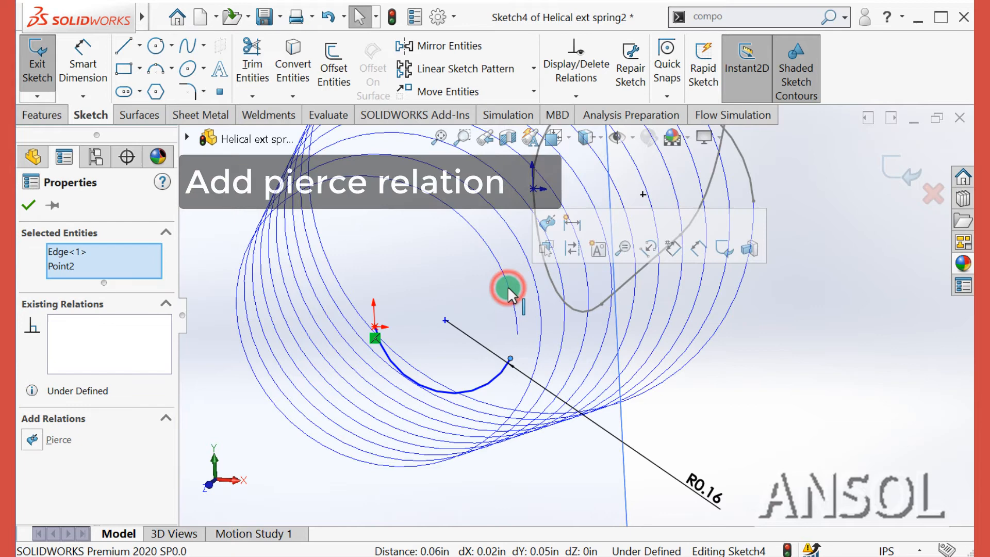
{"action": "left_click", "coordinate": [550, 226]}
{"action": "left_click", "coordinate": [28, 206]}
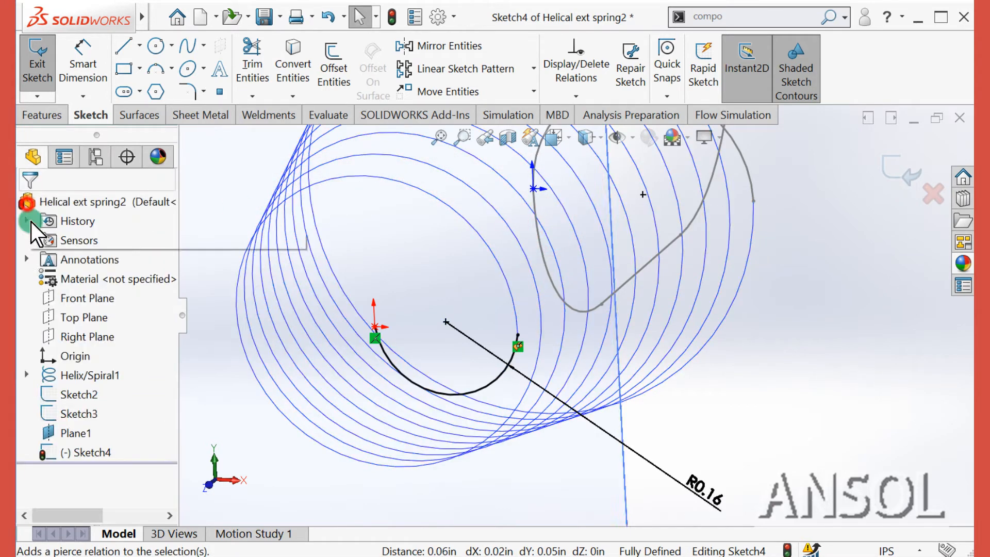
Exit the small connecting arc sketch and hide the reference plane at the helix's small end
{"action": "scroll", "coordinate": [287, 342], "scroll_direction": "up", "scroll_amount": 5}
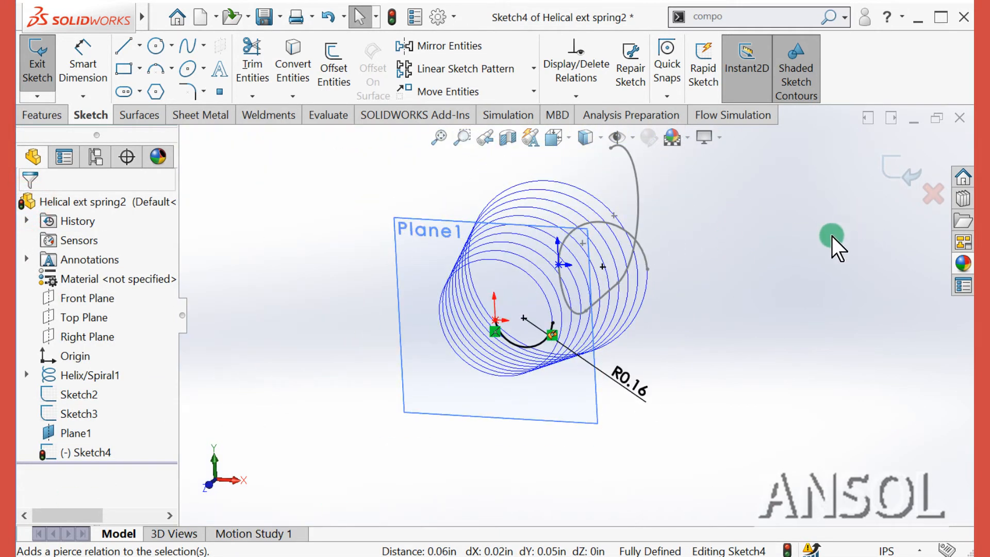
{"action": "middle_click_drag", "start_coordinate": [797, 250], "coordinate": [785, 262]}
{"action": "left_click", "coordinate": [903, 174]}
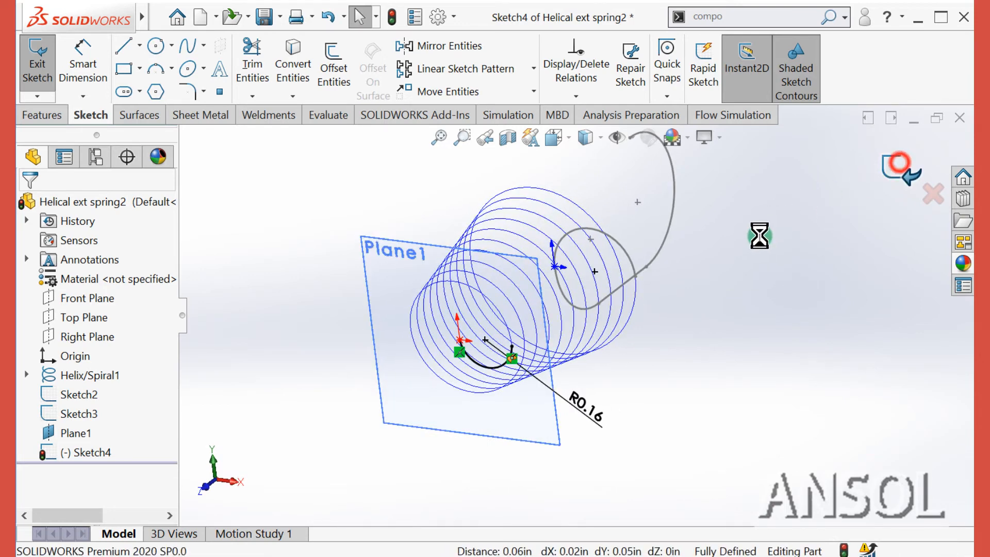
{"action": "mouse_move", "coordinate": [696, 331]}
{"action": "middle_mouse_down", "text": "shift"}
{"action": "mouse_move", "coordinate": [700, 379]}
{"action": "mouse_move", "coordinate": [696, 370]}
{"action": "middle_mouse_up", "text": "shift"}
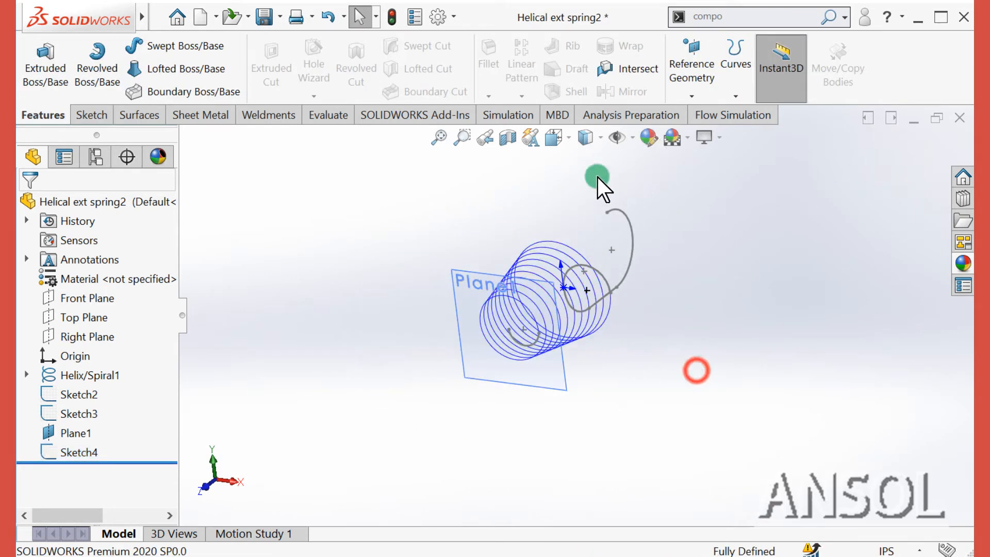
{"action": "left_click", "coordinate": [633, 137]}
{"action": "left_click", "coordinate": [620, 160]}
{"action": "left_click", "coordinate": [743, 293]}
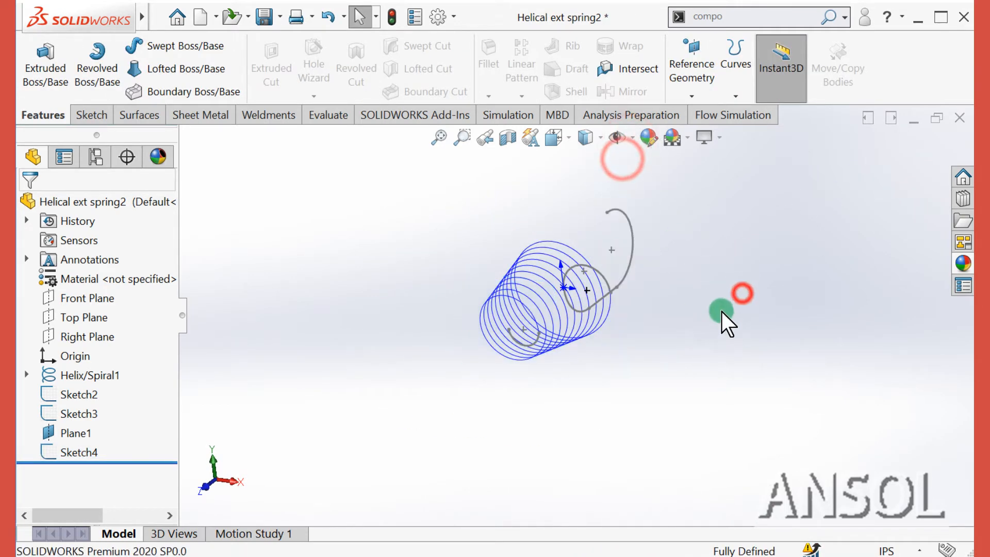
In a new sketch on the Right Plane, draw a 3 point arc outward and upward from the small connecting arc's endpoint on the spring axis
{"action": "middle_click_drag", "start_coordinate": [721, 312], "coordinate": [718, 337]}
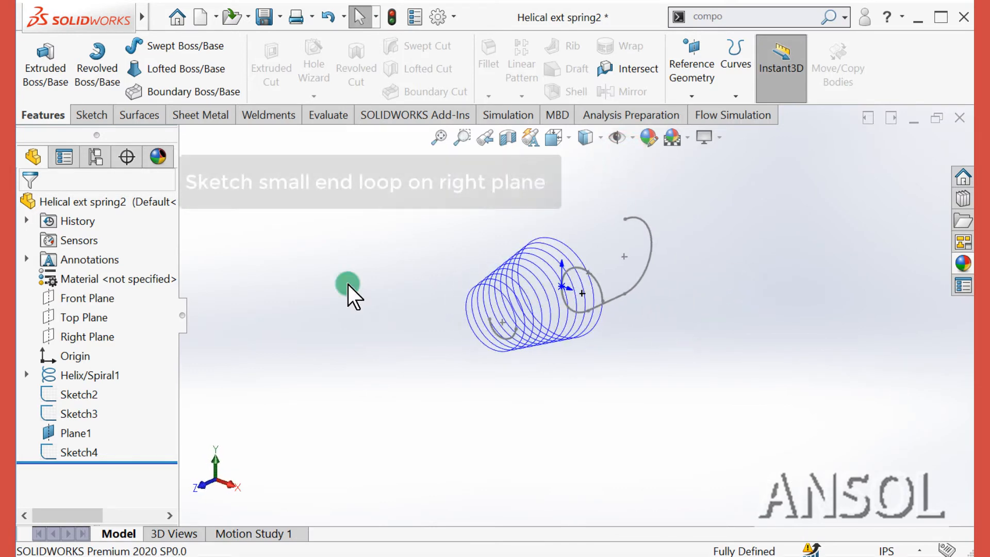
{"action": "left_click", "coordinate": [83, 336]}
{"action": "left_click", "coordinate": [98, 311]}
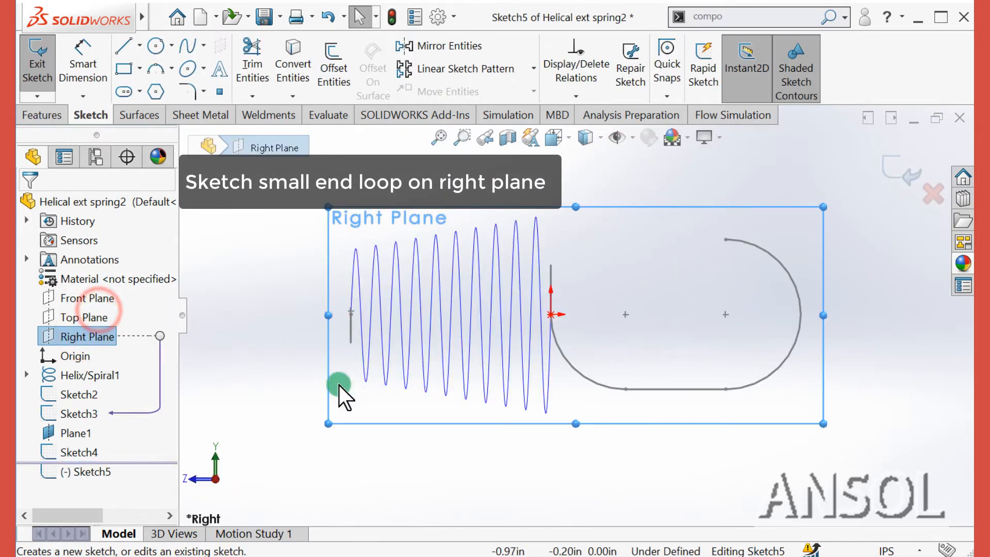
{"action": "left_click", "coordinate": [261, 419]}
{"action": "scroll", "coordinate": [364, 398], "scroll_direction": "up", "scroll_amount": 3}
{"action": "scroll", "coordinate": [374, 314], "scroll_direction": "down", "scroll_amount": 3}
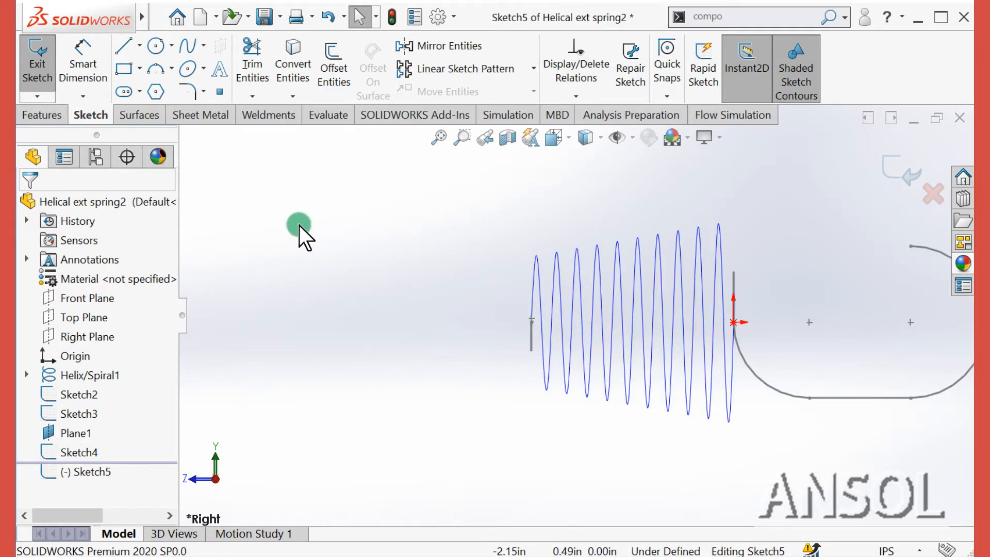
{"action": "left_click", "coordinate": [160, 72]}
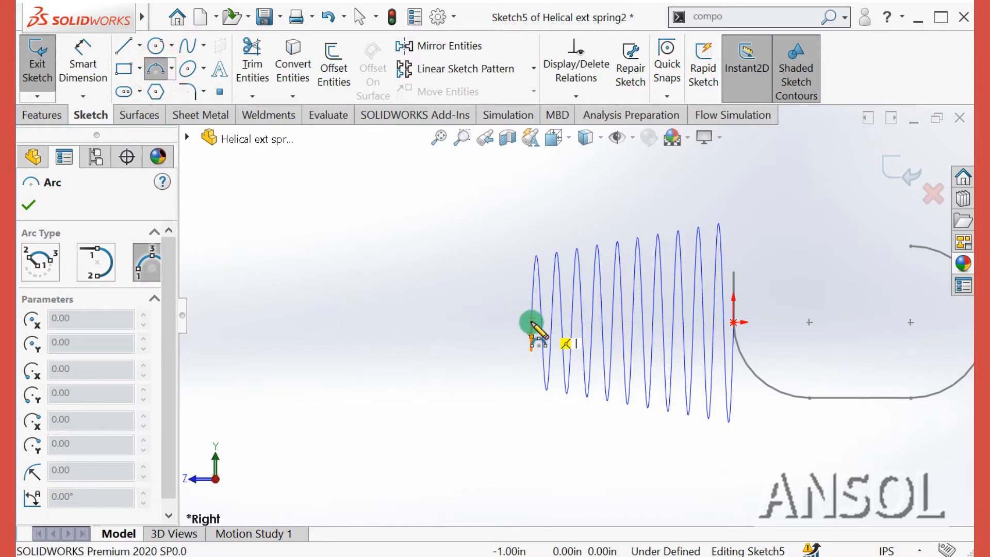
{"action": "middle_click_drag", "start_coordinate": [499, 318], "coordinate": [517, 342]}
{"action": "scroll", "coordinate": [517, 343], "scroll_direction": "down", "scroll_amount": 4}
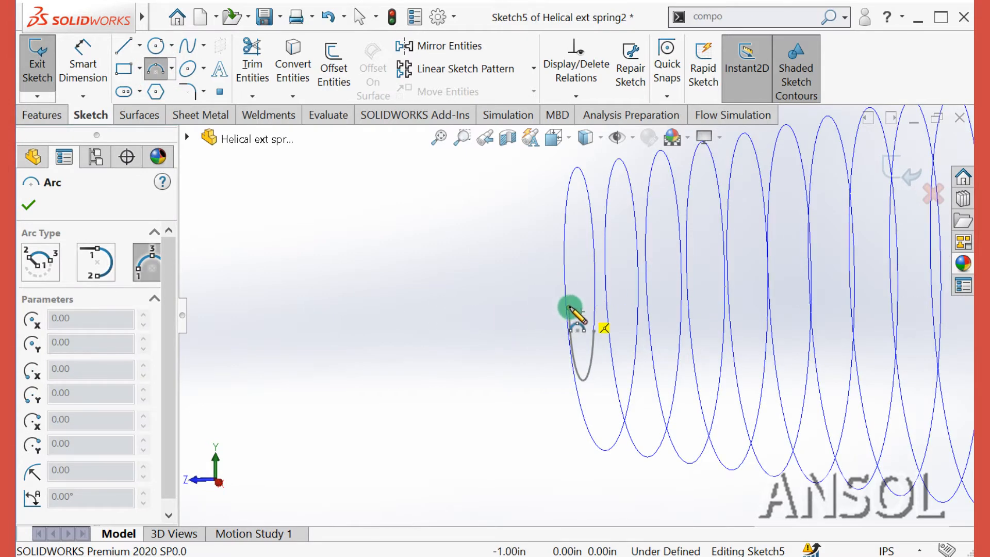
{"action": "left_click_drag", "start_coordinate": [570, 308], "coordinate": [515, 258]}
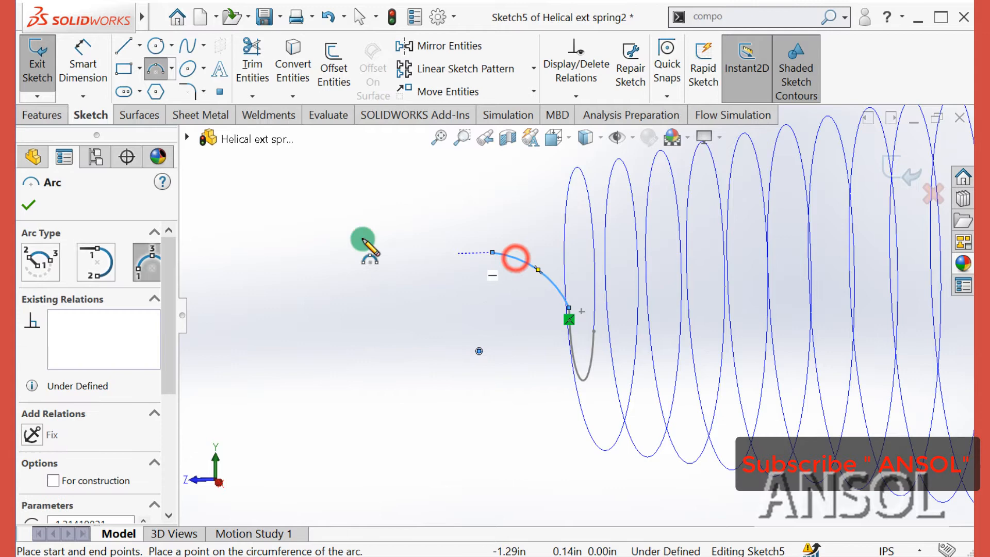
{"action": "left_click", "coordinate": [29, 202]}
Draw a horizontal line about 0.35 in long outward from the free upper endpoint of the end loop's first arc
{"action": "left_click", "coordinate": [569, 139]}
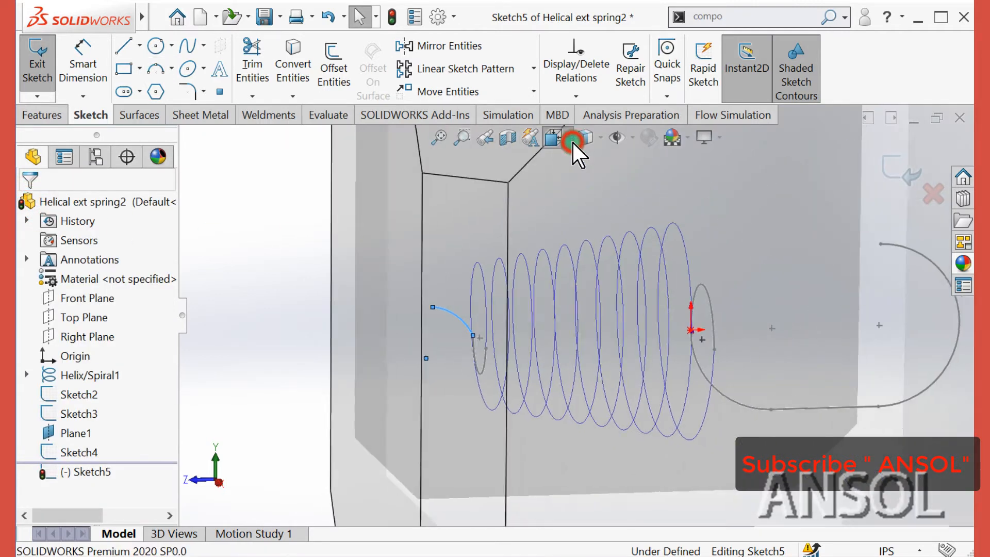
{"action": "left_click", "coordinate": [559, 144]}
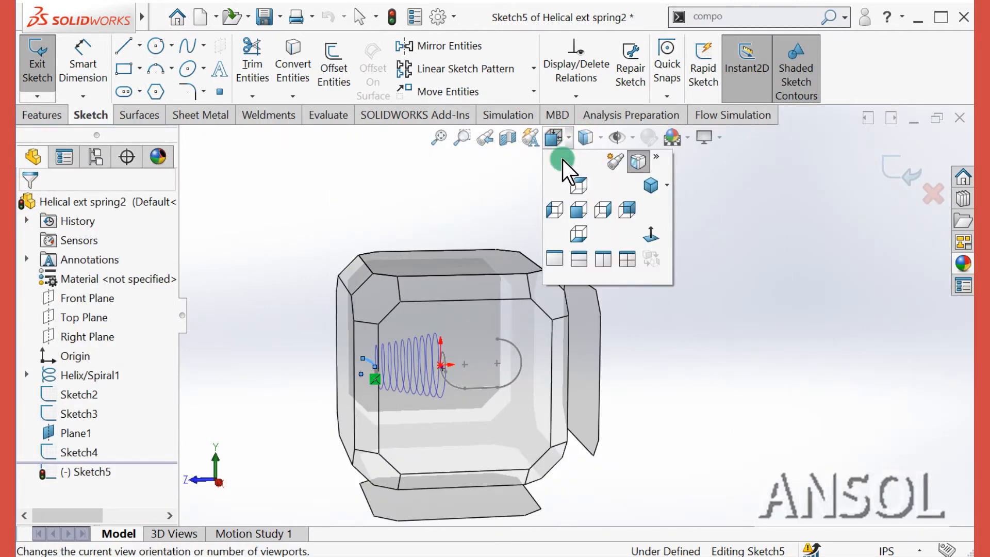
{"action": "left_click", "coordinate": [651, 230]}
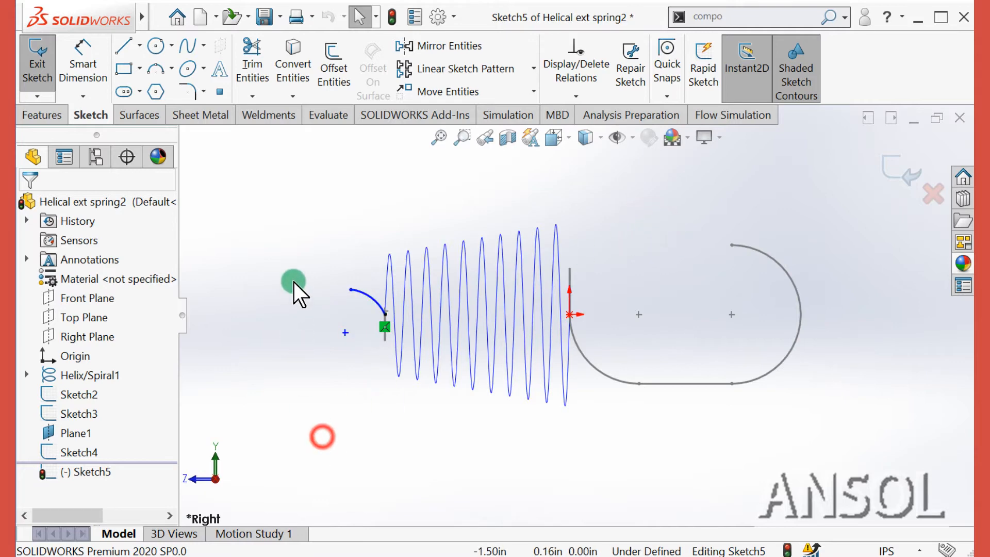
{"action": "scroll", "coordinate": [294, 282], "scroll_direction": "down", "scroll_amount": 3}
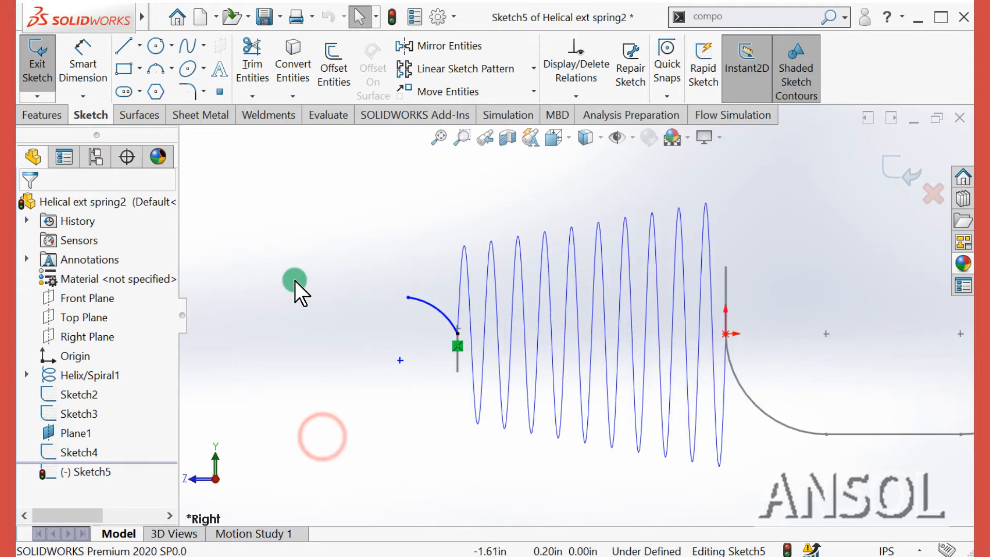
{"action": "left_click", "coordinate": [124, 47]}
{"action": "left_click", "coordinate": [433, 302]}
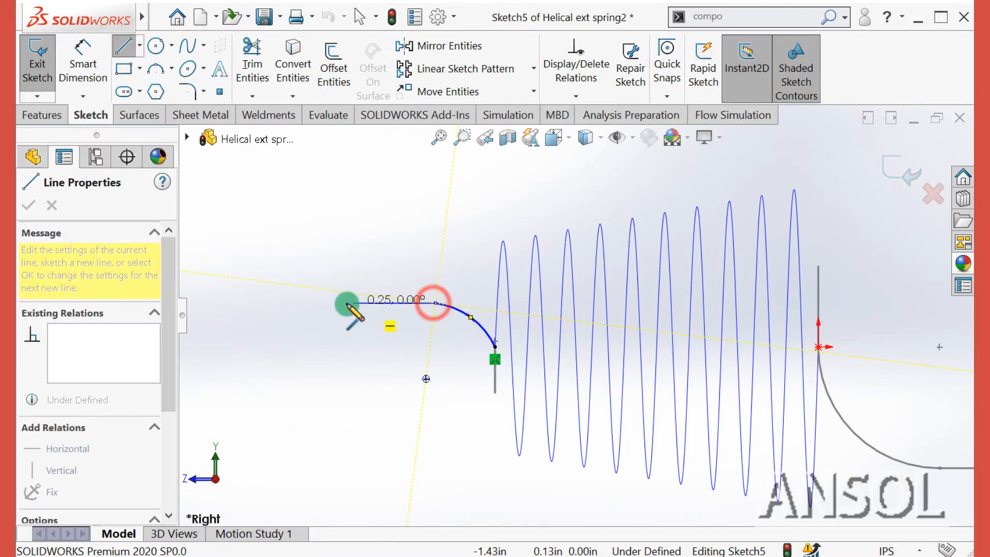
{"action": "left_click", "coordinate": [320, 306]}
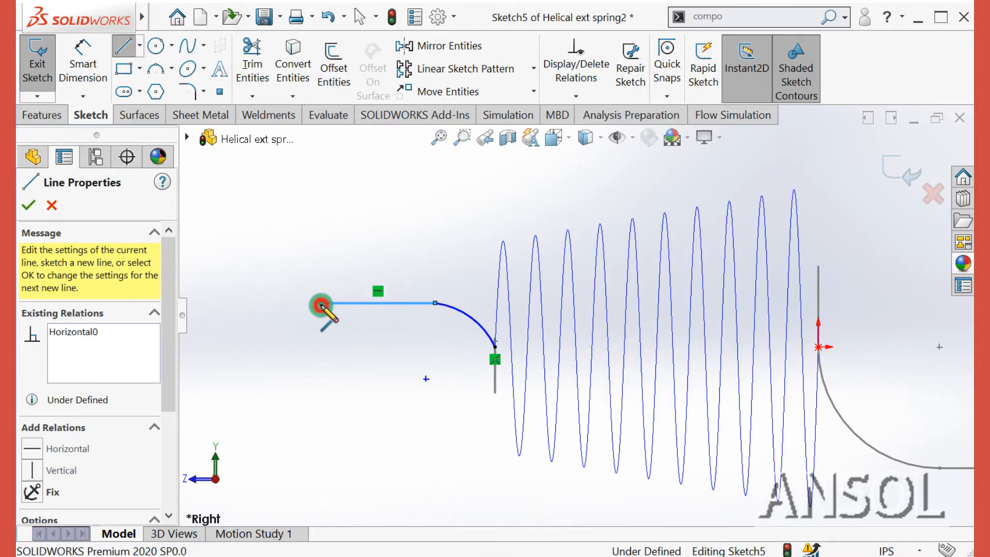
{"action": "key", "text": "Escape"}
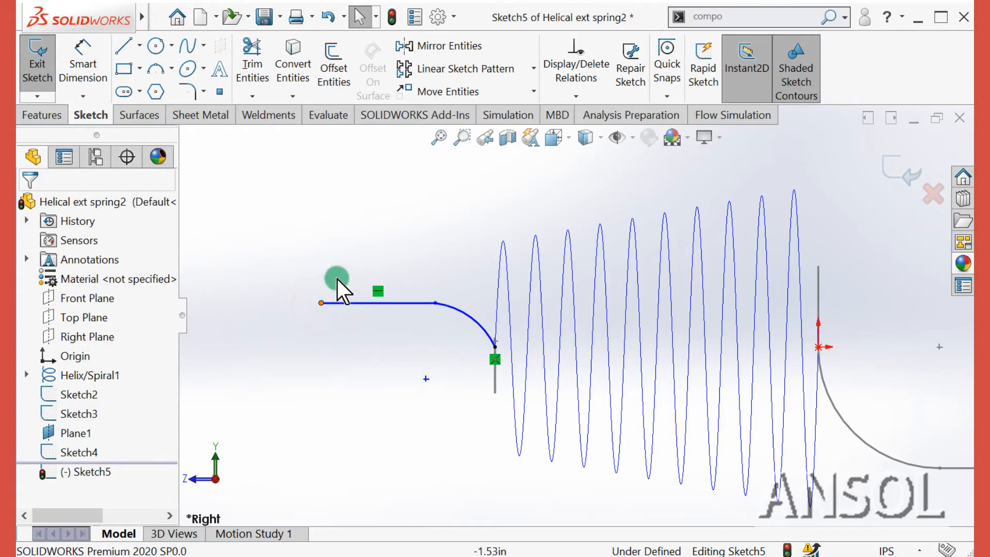
Draw a 3 point arc of about 0.18 in radius from the line's outer end down to directly below it, bulging outward
{"action": "left_click", "coordinate": [153, 70]}
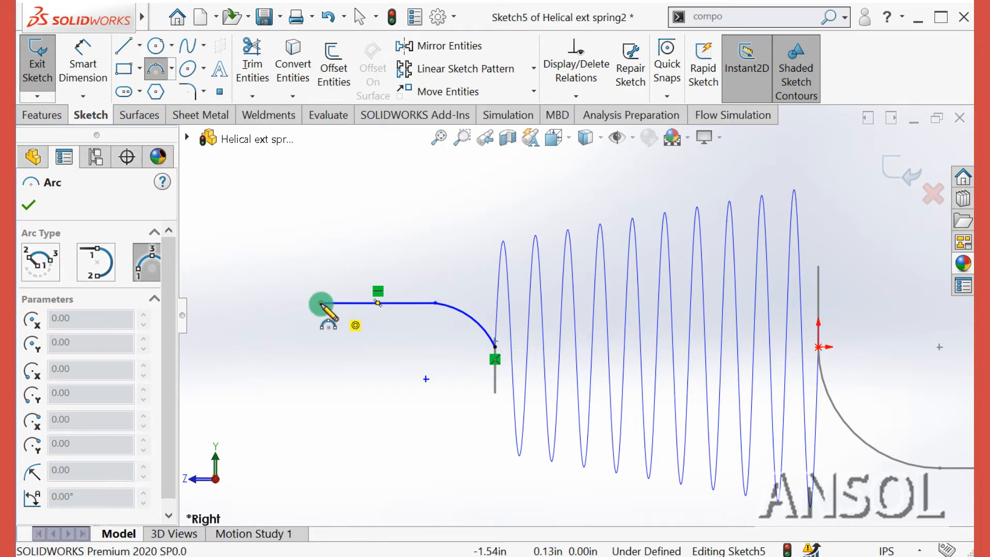
{"action": "left_click", "coordinate": [320, 304]}
{"action": "left_click", "coordinate": [324, 410]}
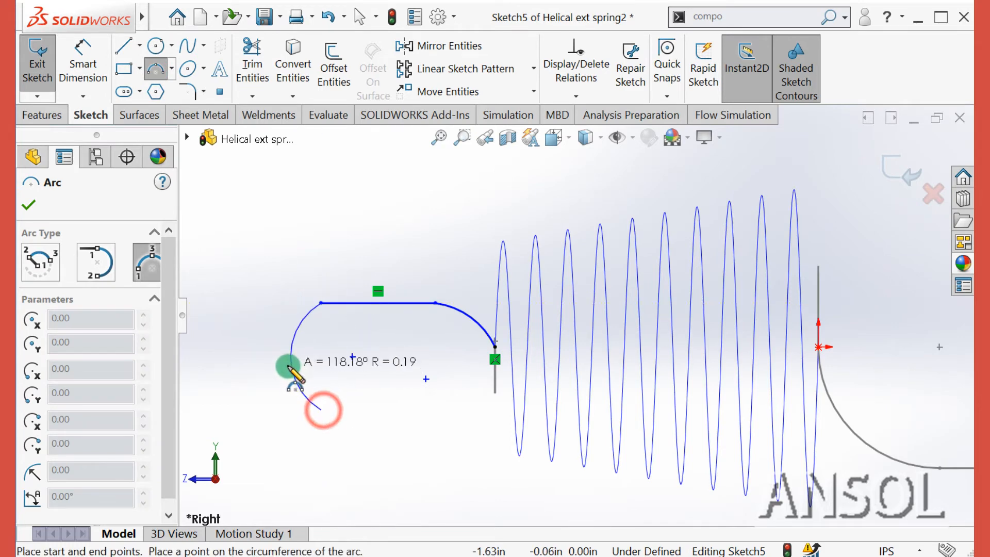
{"action": "left_click", "coordinate": [284, 363]}
{"action": "key", "text": "Escape"}
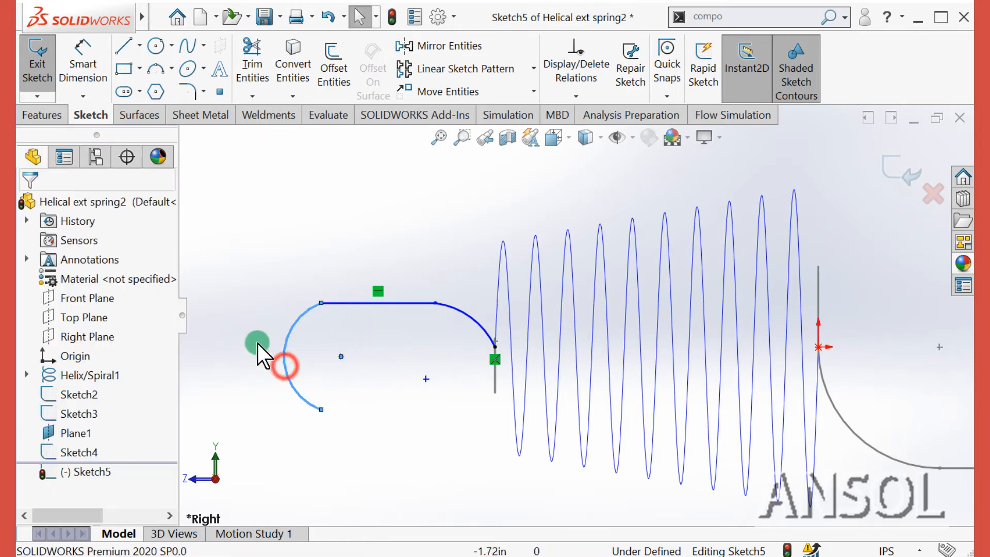
Dimension the horizontal distance from the arc-line junction to the small connecting arc's plane as 0.25 in
{"action": "left_click", "coordinate": [75, 55]}
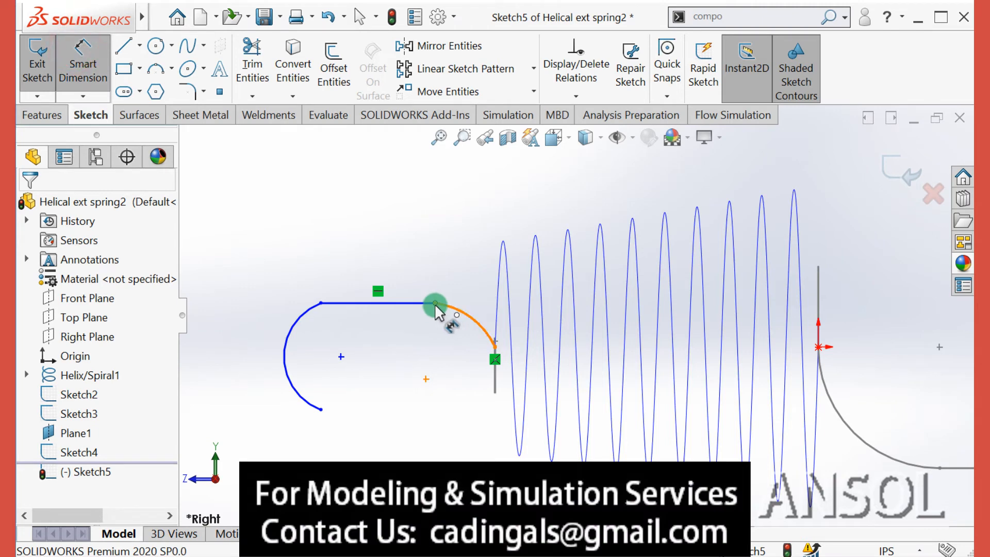
{"action": "left_click", "coordinate": [435, 304]}
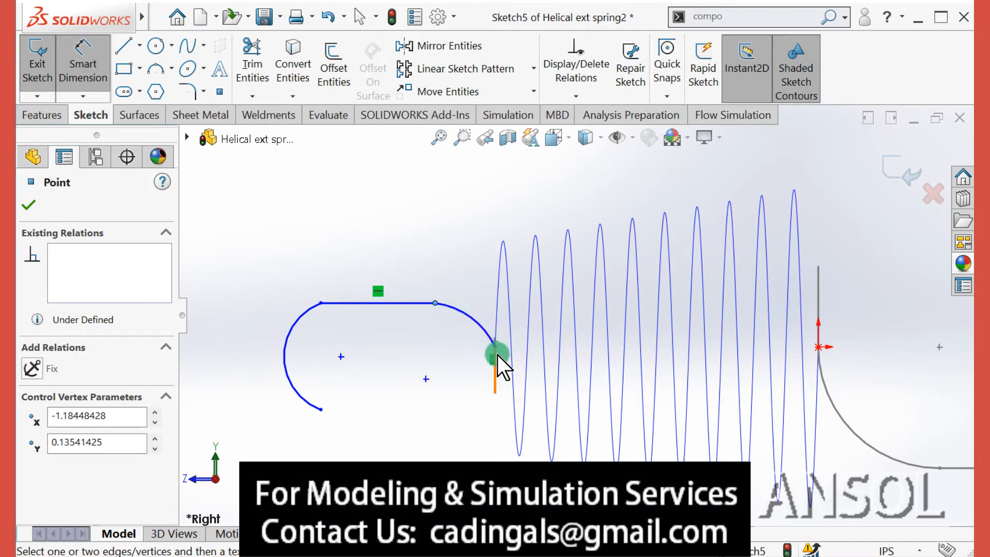
{"action": "left_click", "coordinate": [496, 386]}
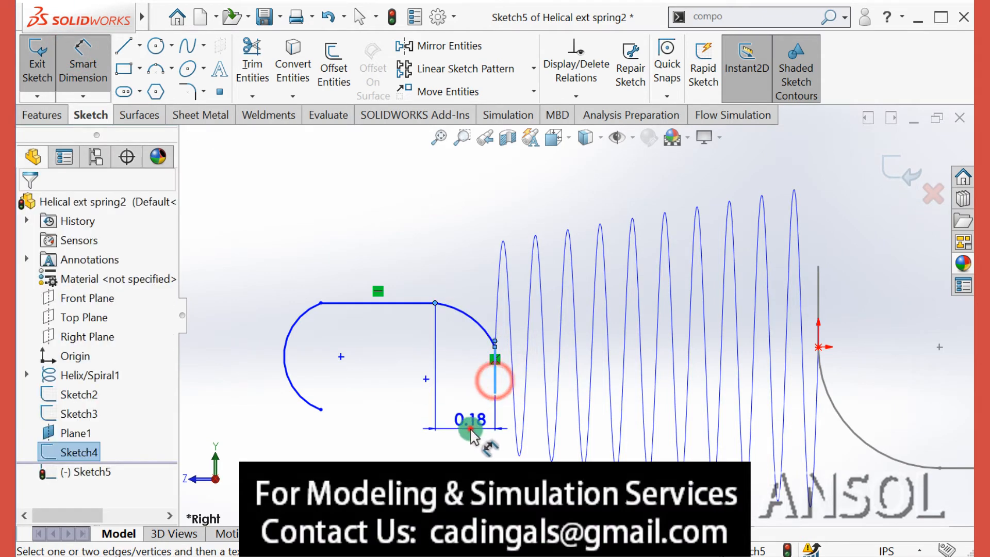
{"action": "left_click", "coordinate": [469, 425]}
{"action": "type", "text": "0.25"}
{"action": "key", "text": "Return"}
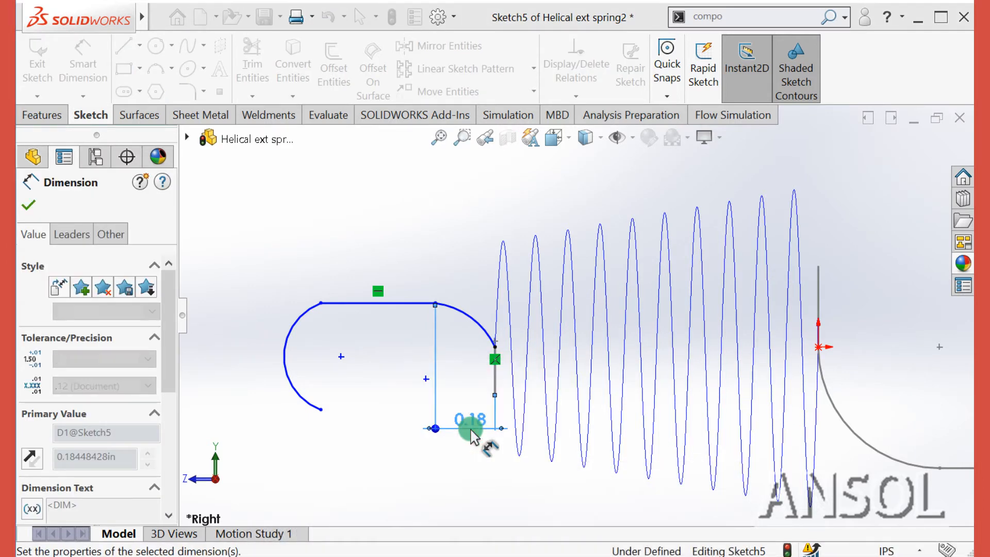
Dimension the end loop's horizontal line as 0.5 in long
{"action": "left_click", "coordinate": [375, 303]}
{"action": "left_click", "coordinate": [354, 230]}
{"action": "type", "text": "."}
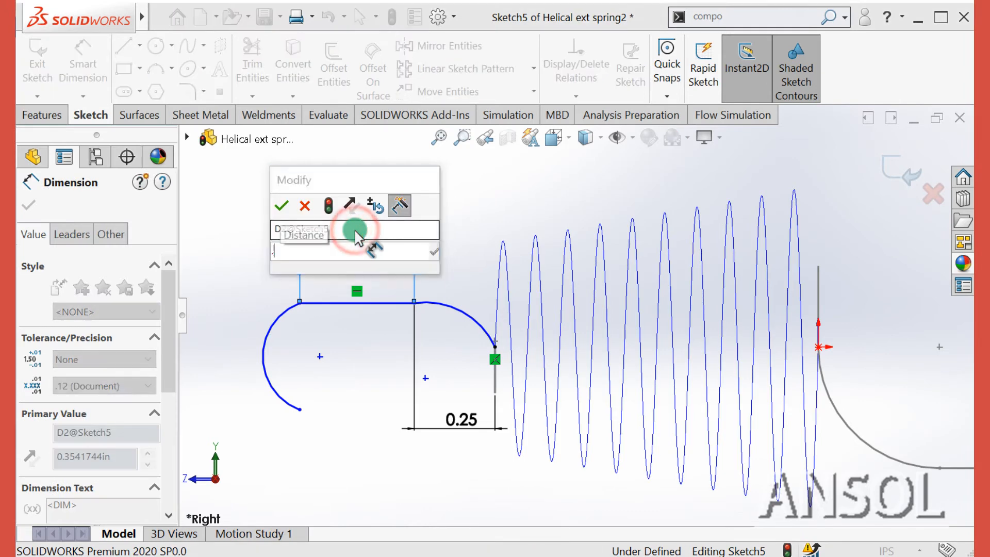
{"action": "type", "text": "8"}
{"action": "key", "text": "BackSpace"}
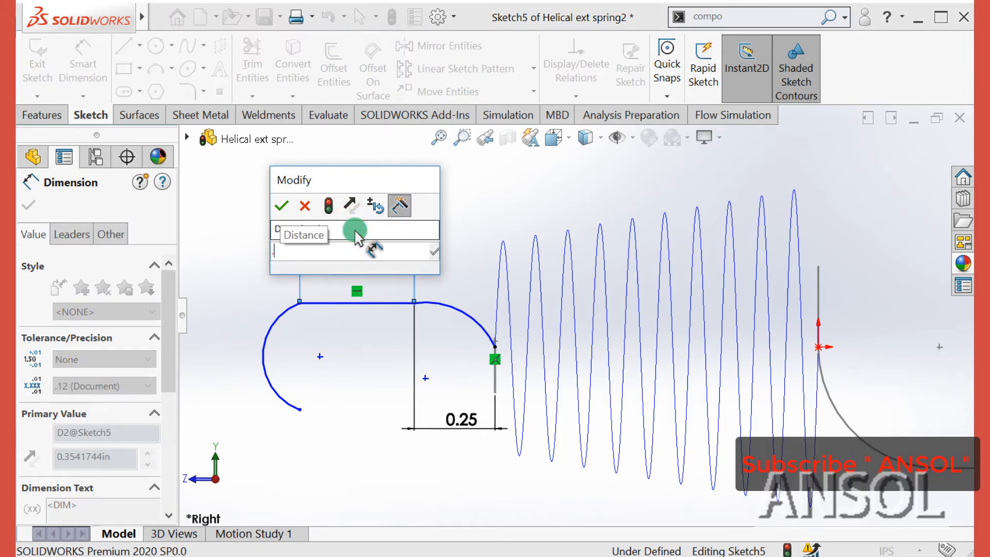
{"action": "type", "text": "5"}
{"action": "key", "text": "Return"}
{"action": "key", "text": "z"}
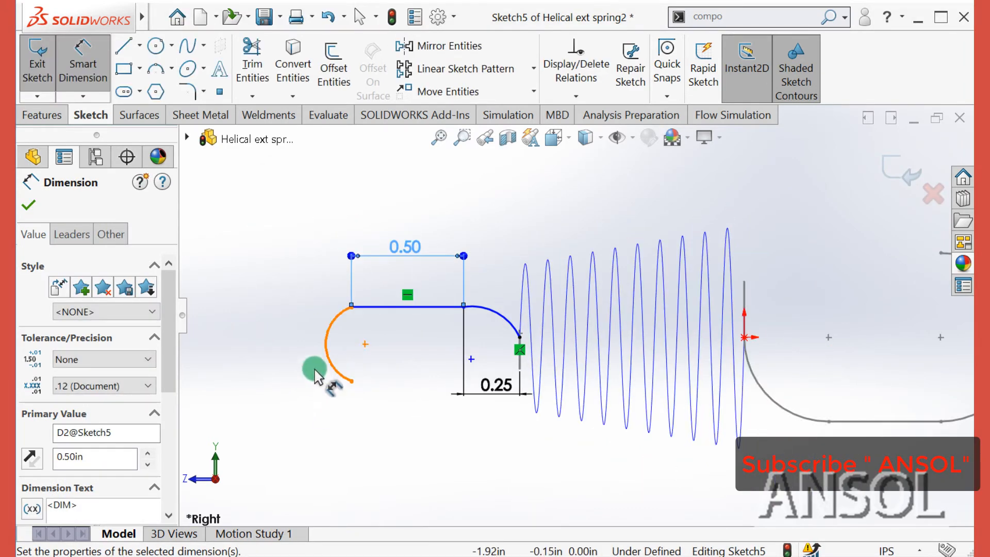
Dimension the outer hook arc's radius as 0.25 in and finish dimensioning
{"action": "left_click", "coordinate": [332, 370]}
{"action": "left_click", "coordinate": [285, 383]}
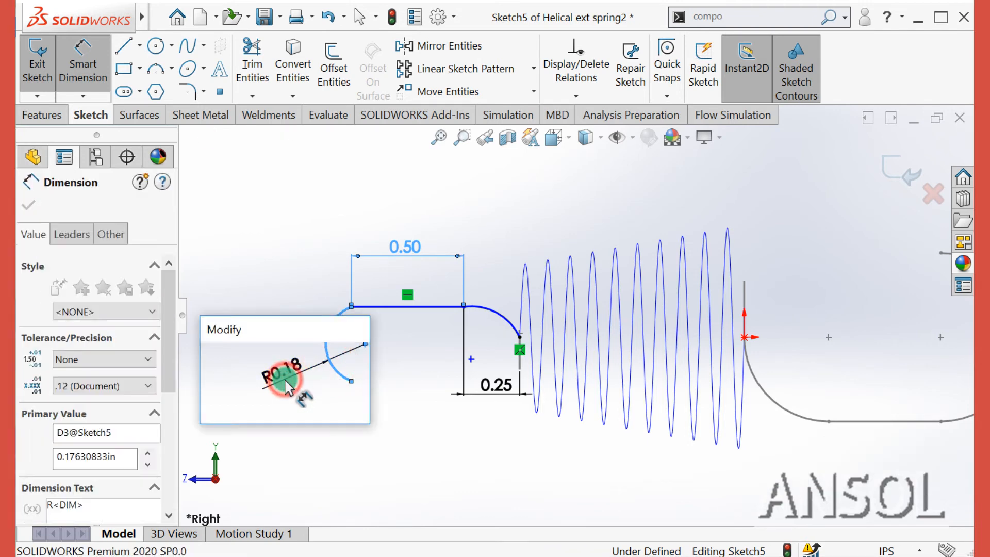
{"action": "type", "text": ".25"}
{"action": "key", "text": "Return"}
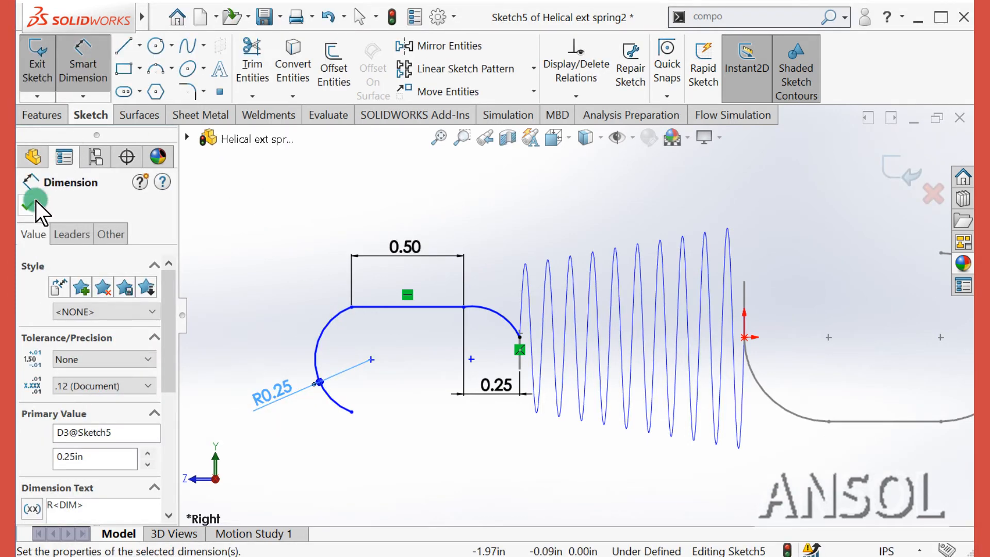
{"action": "left_click", "coordinate": [28, 204]}
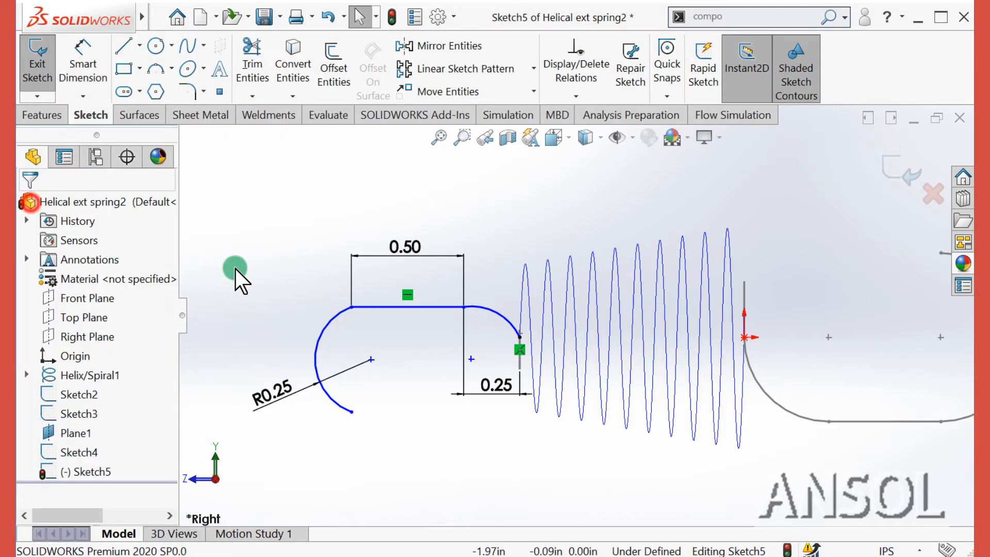
Add a Vertical relation between the outer hook arc's two endpoints and its center point
{"action": "left_click", "coordinate": [350, 307]}
{"action": "left_click", "coordinate": [371, 360], "text": "ctrl"}
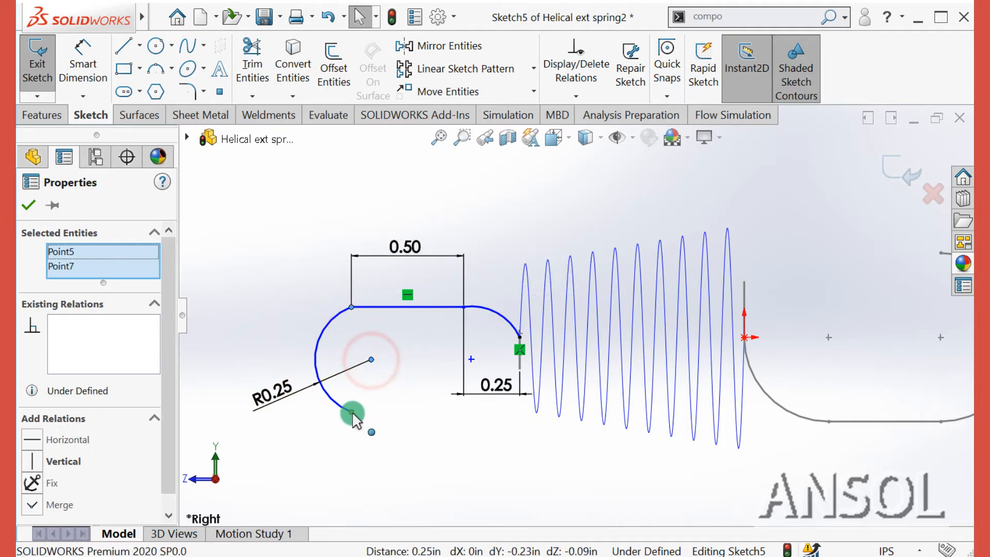
{"action": "left_click", "coordinate": [353, 413], "text": "ctrl"}
{"action": "left_click", "coordinate": [417, 348]}
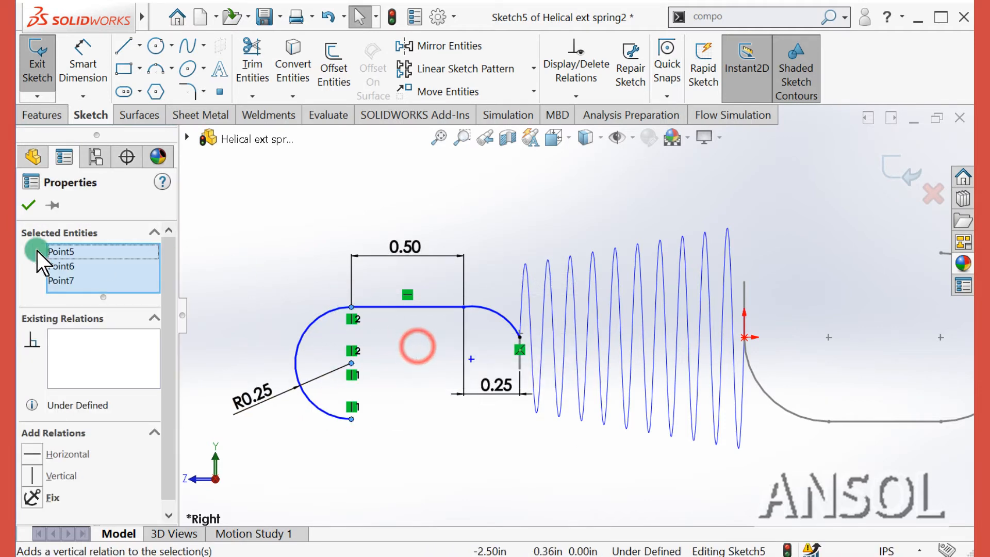
{"action": "left_click", "coordinate": [22, 209]}
{"action": "mouse_move", "coordinate": [461, 424]}
{"action": "middle_mouse_down"}
{"action": "mouse_move", "coordinate": [419, 420]}
{"action": "mouse_move", "coordinate": [504, 400]}
{"action": "mouse_move", "coordinate": [545, 346]}
{"action": "middle_mouse_up"}
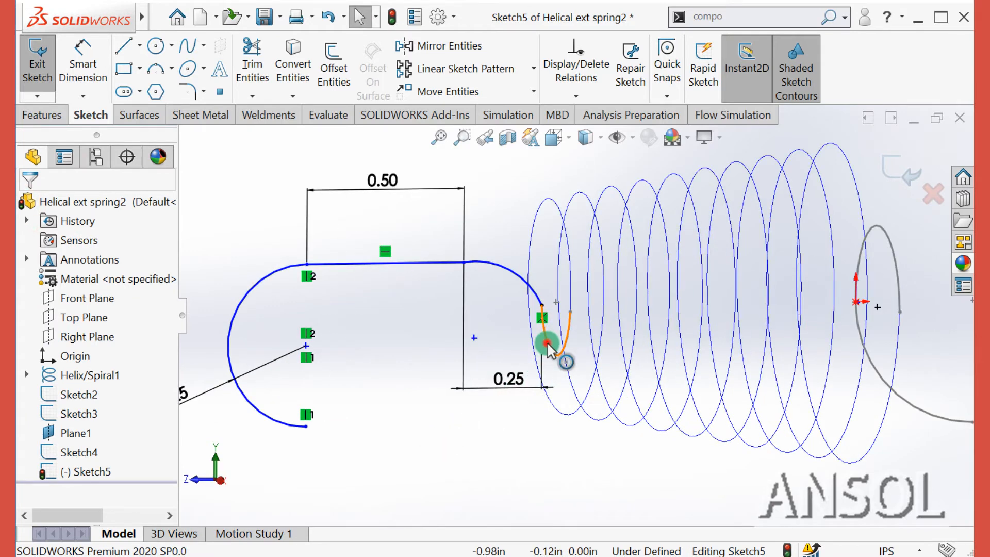
{"action": "left_click", "coordinate": [548, 344]}
{"action": "left_click", "coordinate": [511, 272], "text": "ctrl"}
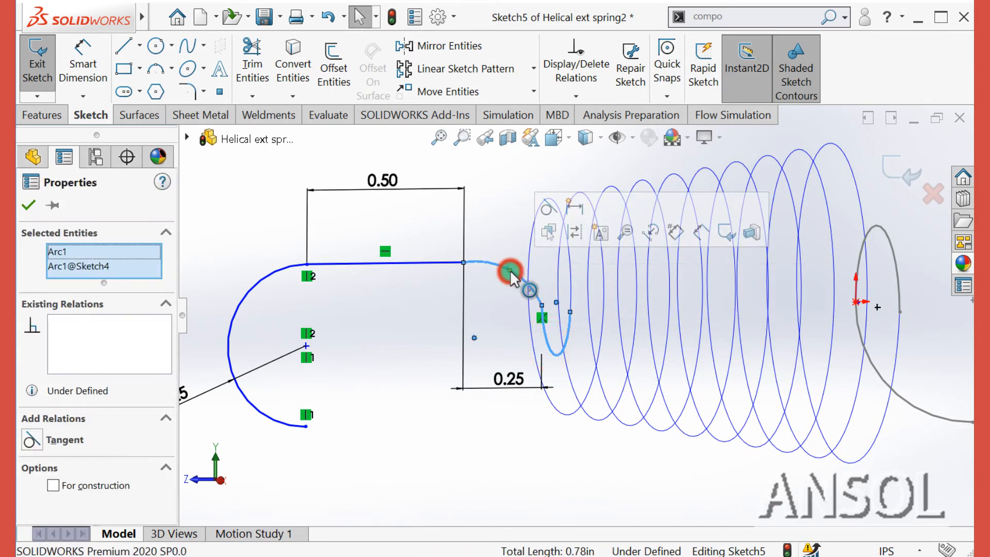
{"action": "left_click", "coordinate": [442, 264], "text": "ctrl"}
{"action": "left_click", "coordinate": [391, 340]}
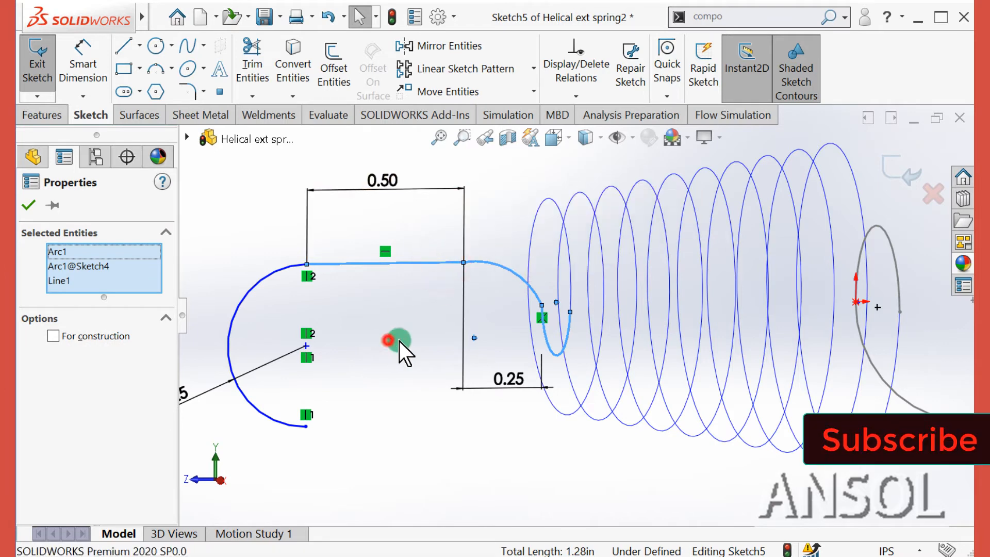
Add a Tangent relation between the small connecting arc and the end loop's first arc
{"action": "left_click", "coordinate": [548, 346]}
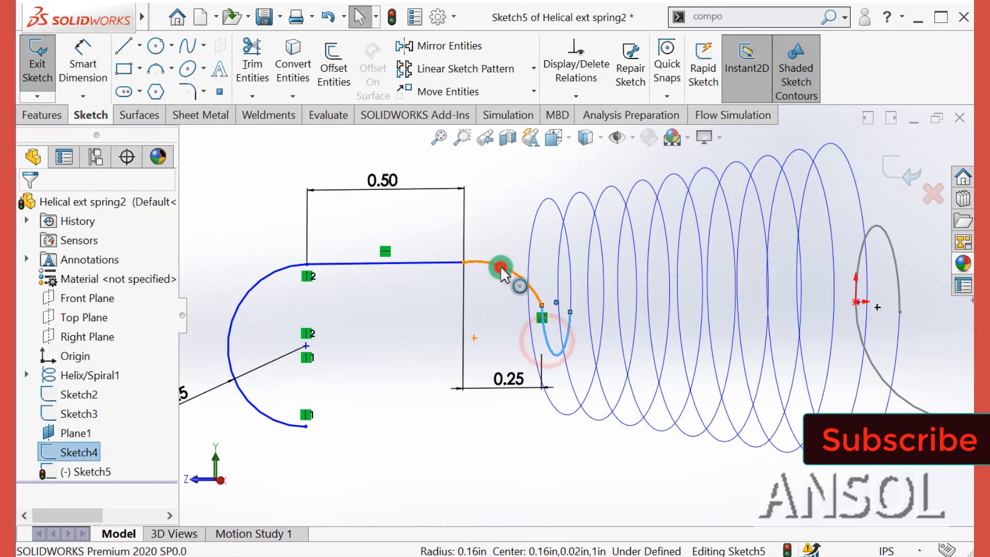
{"action": "left_click", "coordinate": [500, 269], "text": "ctrl"}
{"action": "left_click", "coordinate": [538, 212]}
{"action": "left_click", "coordinate": [378, 363]}
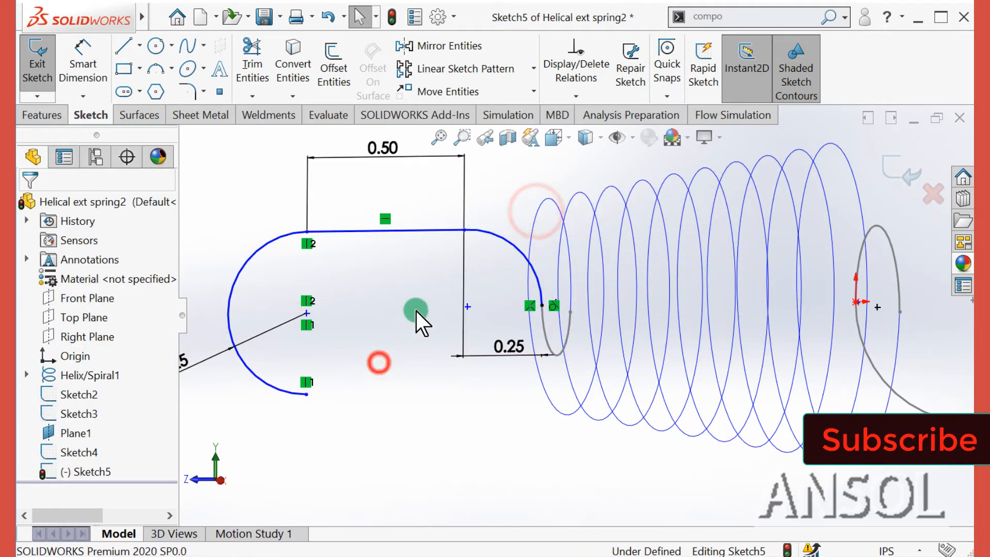
Add a Tangent relation between the end loop's first arc and the horizontal line, and exit the sketch
{"action": "left_click", "coordinate": [489, 237]}
{"action": "left_click", "coordinate": [431, 230], "text": "ctrl"}
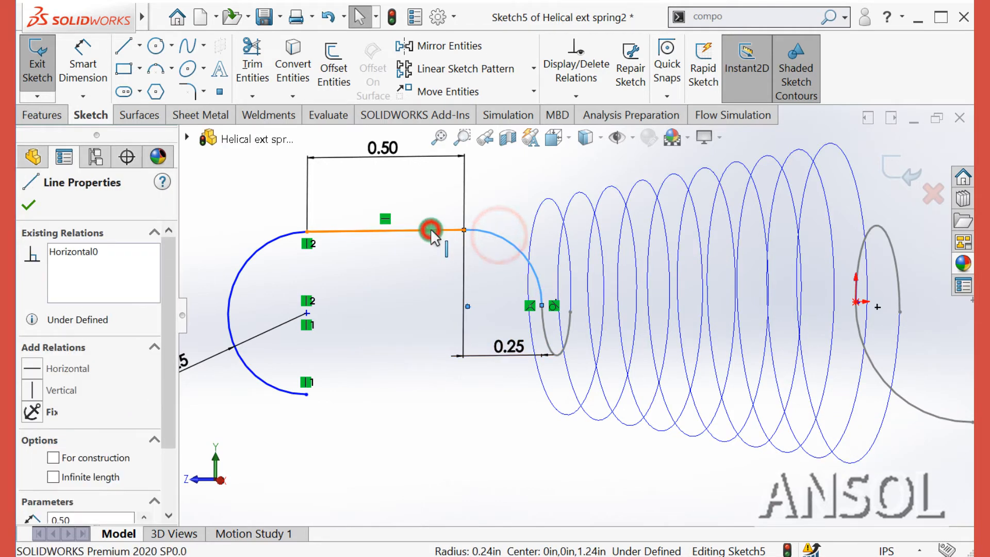
{"action": "left_click", "coordinate": [471, 167]}
{"action": "left_click", "coordinate": [434, 405]}
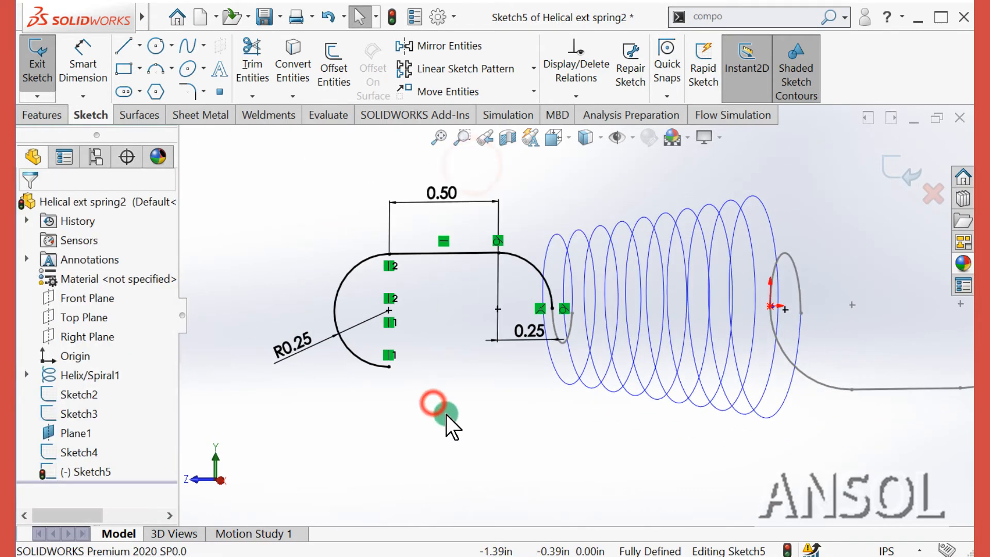
{"action": "left_click", "coordinate": [897, 170]}
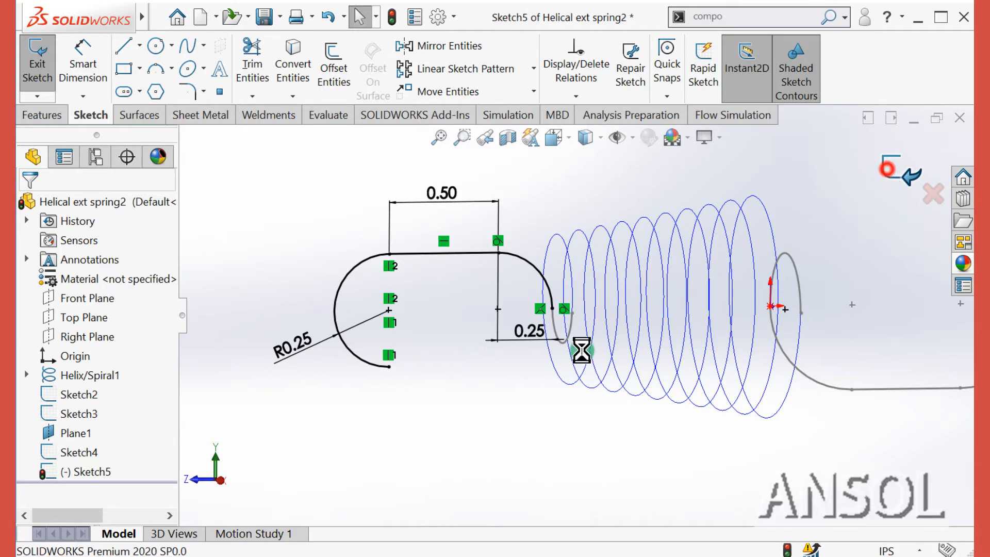
Create a composite curve joining both end loop sketches, both small connecting arc sketches and the tapered helix
{"action": "mouse_move", "coordinate": [479, 421]}
{"action": "middle_mouse_down"}
{"action": "mouse_move", "coordinate": [530, 353]}
{"action": "mouse_move", "coordinate": [464, 397]}
{"action": "mouse_move", "coordinate": [526, 407]}
{"action": "middle_mouse_up"}
{"action": "scroll", "coordinate": [532, 356], "scroll_direction": "up", "scroll_amount": 2}
{"action": "scroll", "coordinate": [704, 227], "scroll_direction": "down", "scroll_amount": 2}
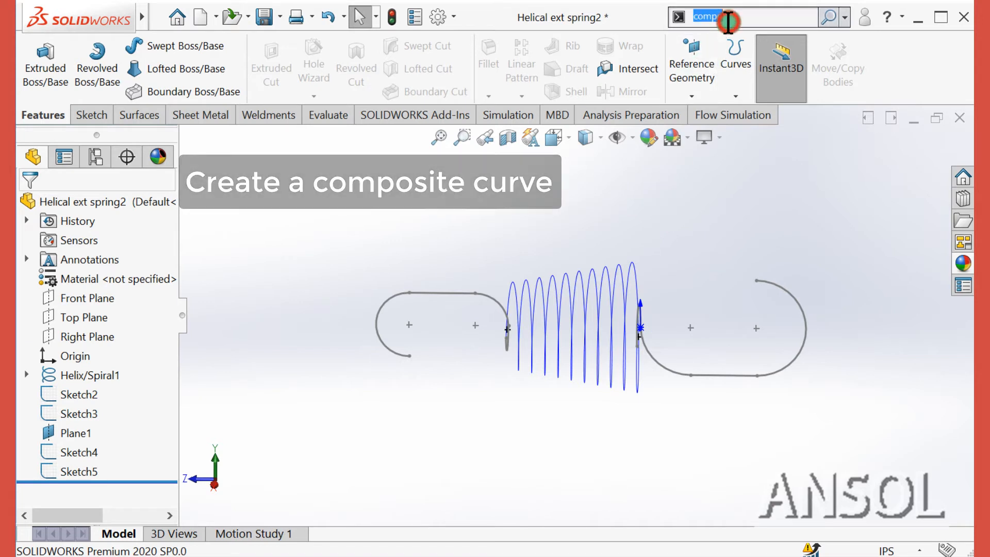
{"action": "left_click", "coordinate": [731, 56]}
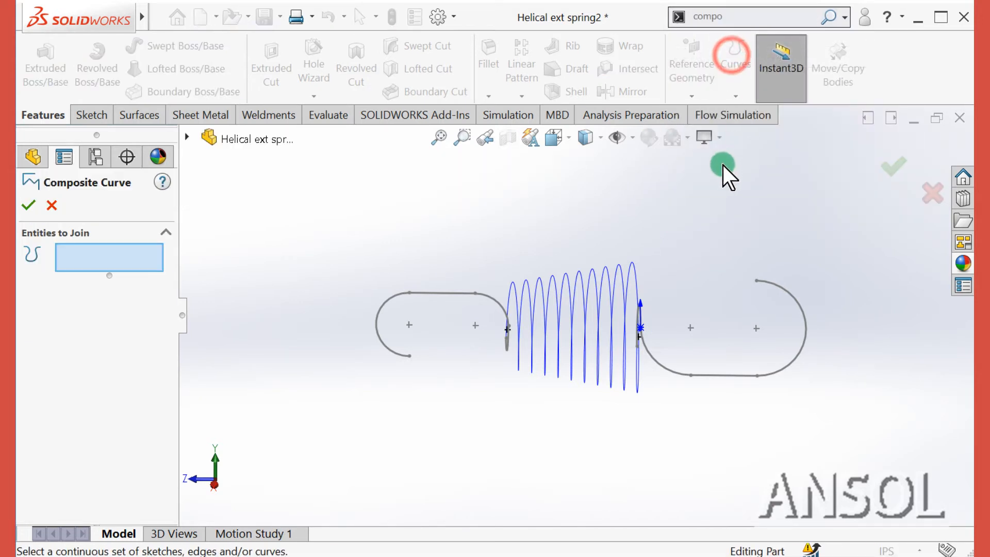
{"action": "scroll", "coordinate": [723, 166], "scroll_direction": "down", "scroll_amount": 2}
{"action": "scroll", "coordinate": [567, 237], "scroll_direction": "up", "scroll_amount": 2}
{"action": "left_click", "coordinate": [389, 352]}
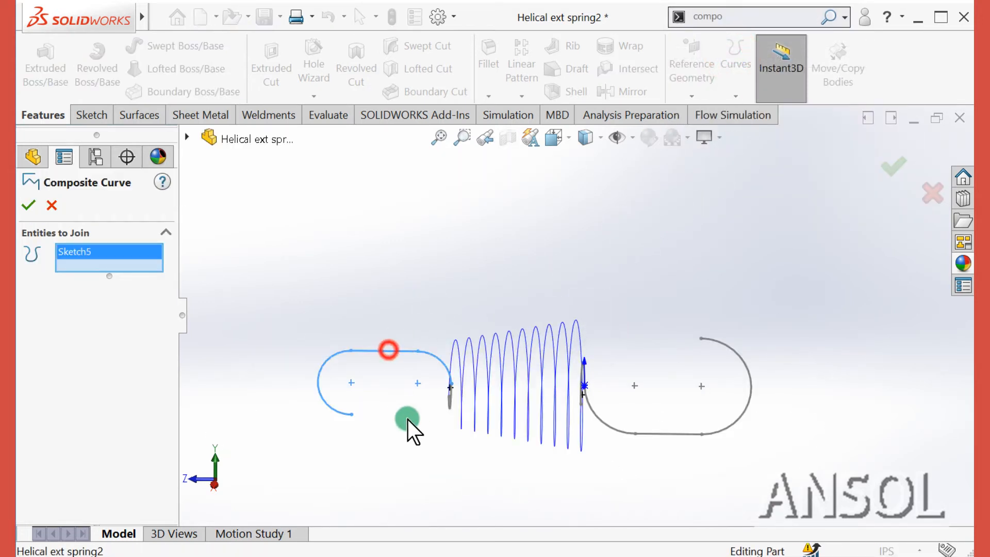
{"action": "scroll", "coordinate": [454, 426], "scroll_direction": "down", "scroll_amount": 2}
{"action": "left_click", "coordinate": [471, 376]}
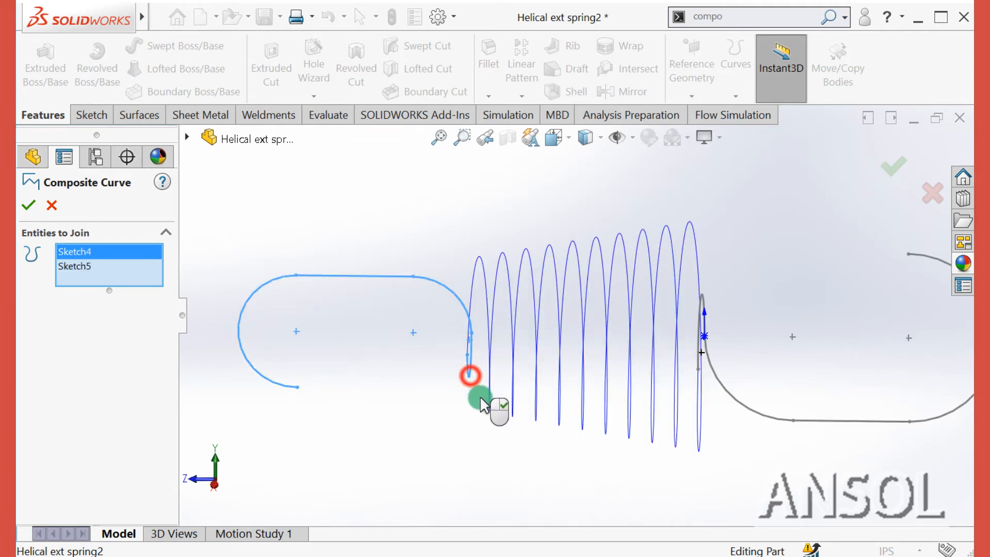
{"action": "left_click", "coordinate": [489, 401]}
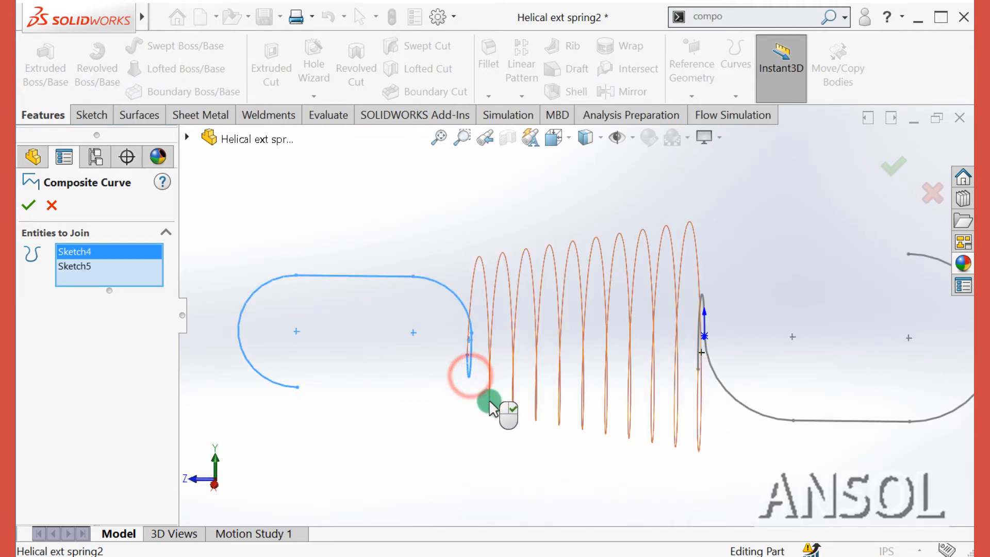
{"action": "left_click", "coordinate": [704, 301]}
{"action": "left_click", "coordinate": [714, 376]}
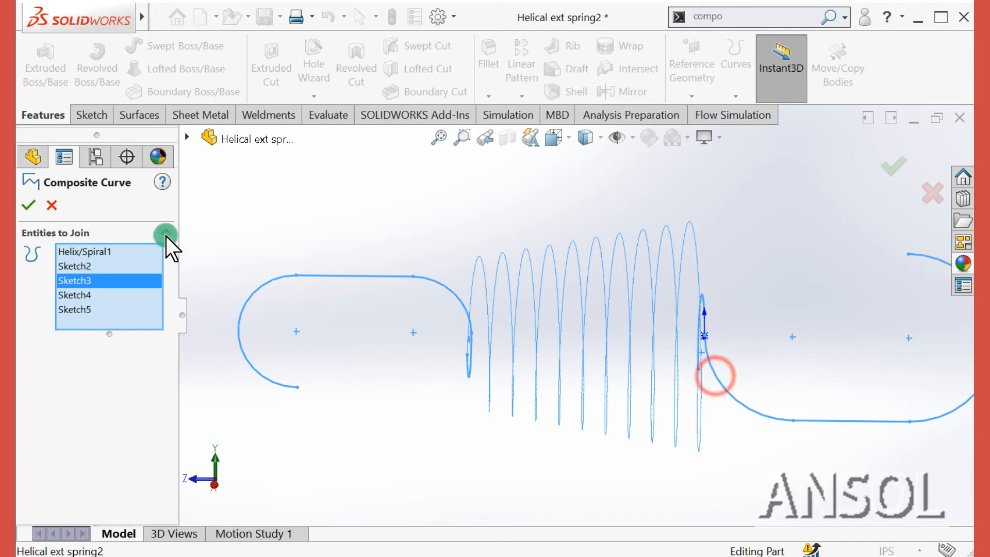
{"action": "left_click", "coordinate": [29, 205]}
{"action": "left_click", "coordinate": [461, 210]}
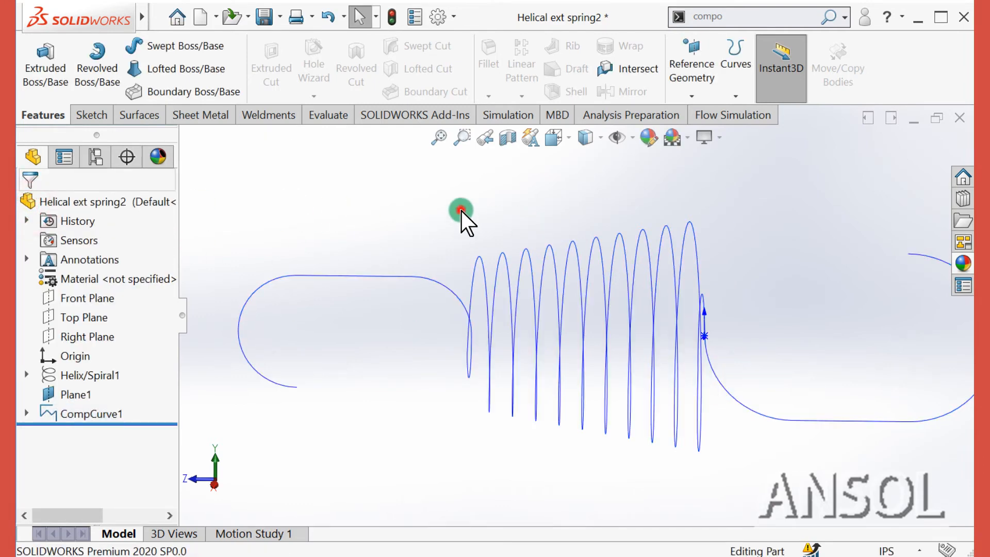
Create a reference plane coincident with the free endpoint of the narrow-end hook and perpendicular to the composite curve
{"action": "middle_click_drag", "start_coordinate": [453, 230], "coordinate": [479, 281]}
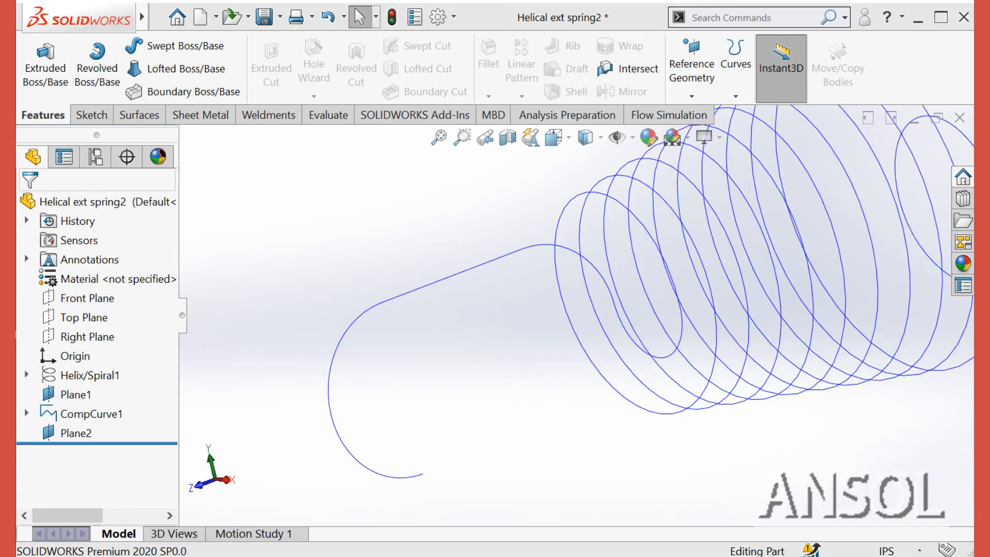
{"action": "middle_click_drag", "start_coordinate": [488, 416], "coordinate": [502, 405]}
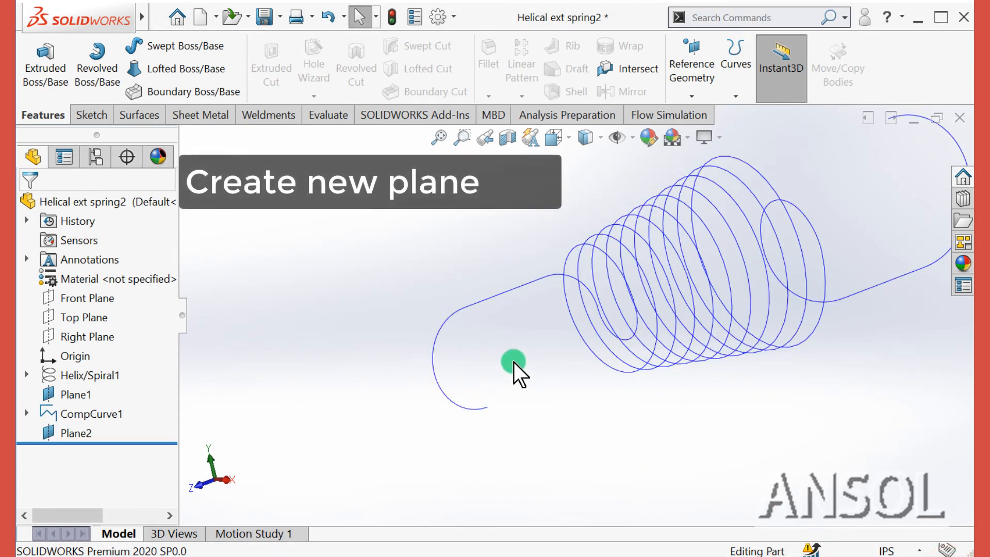
{"action": "left_click", "coordinate": [691, 96]}
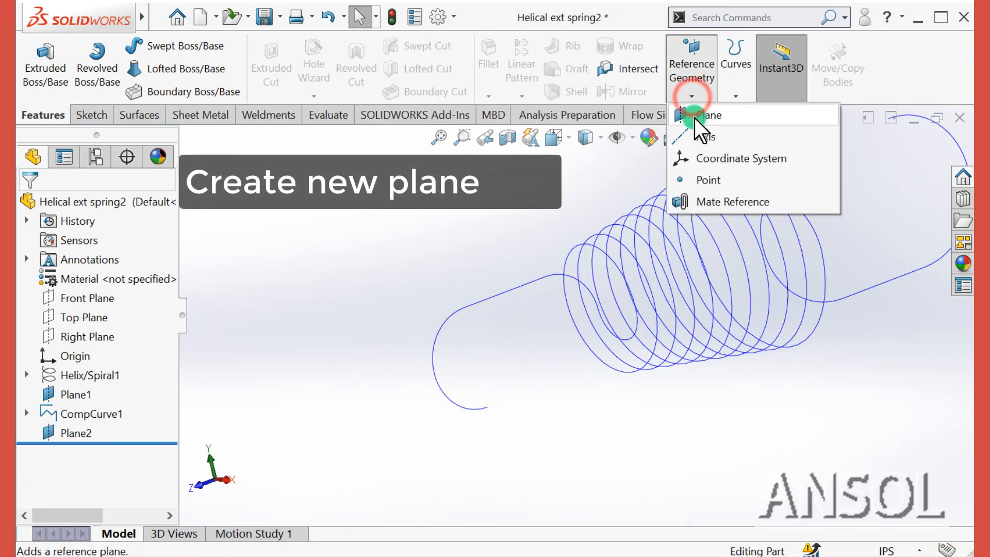
{"action": "left_click", "coordinate": [693, 116]}
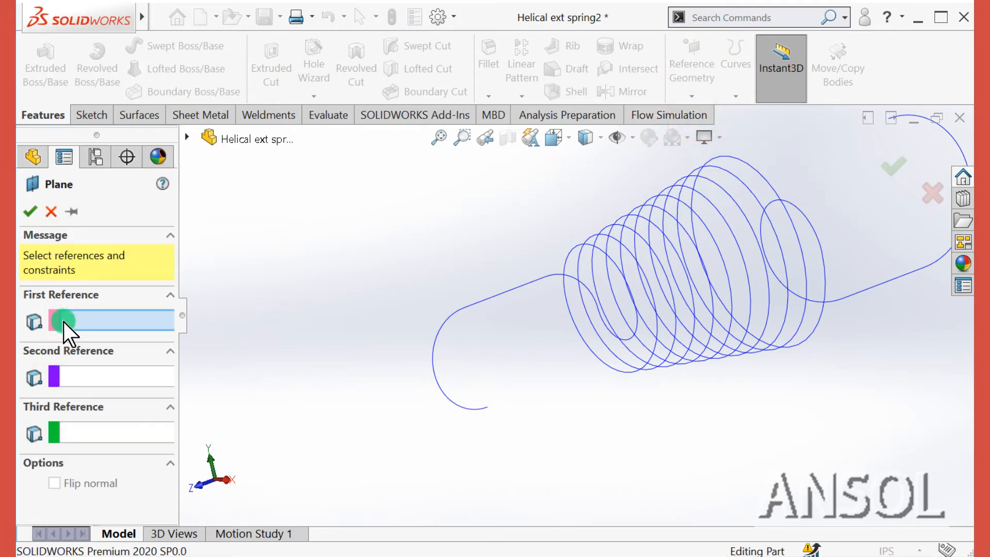
{"action": "left_click", "coordinate": [486, 408]}
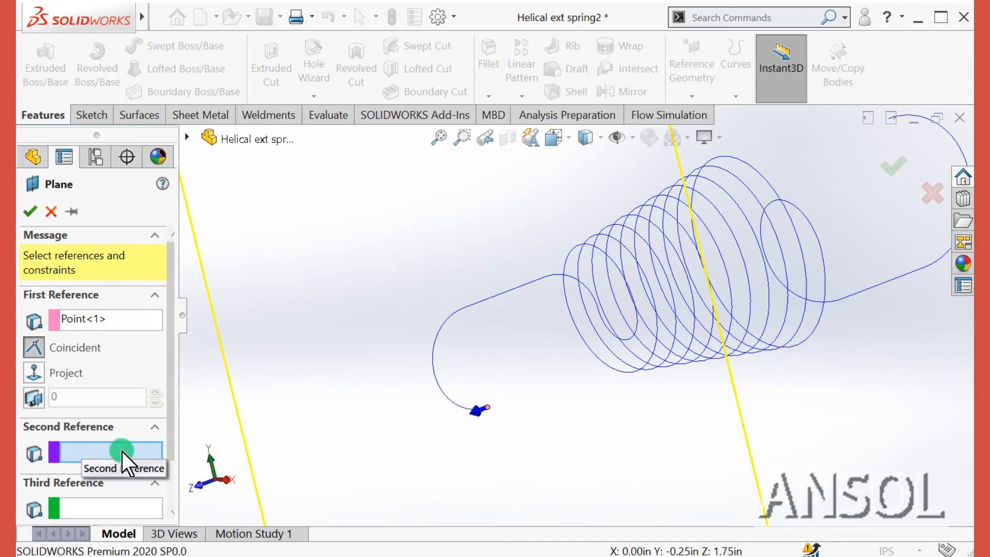
{"action": "left_click", "coordinate": [443, 391]}
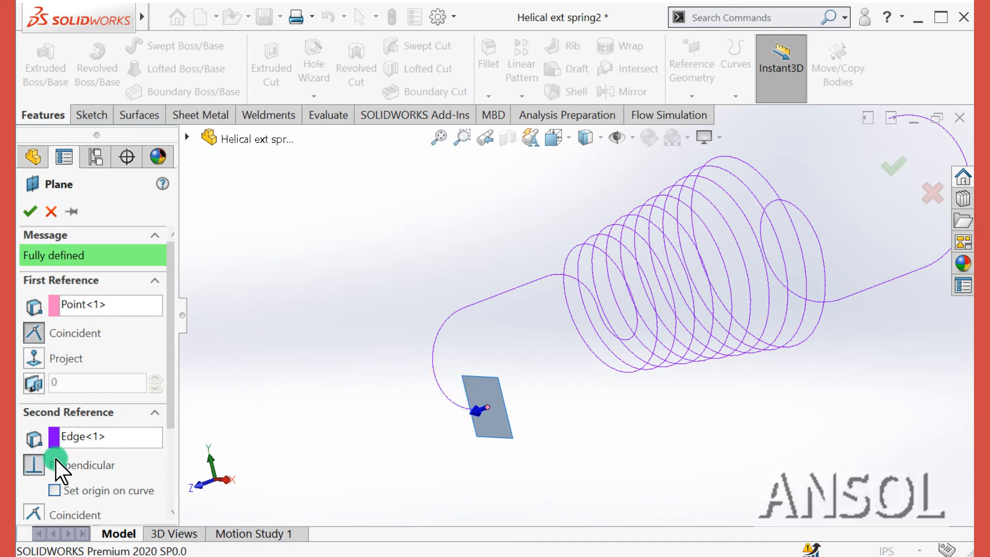
{"action": "left_click", "coordinate": [29, 213]}
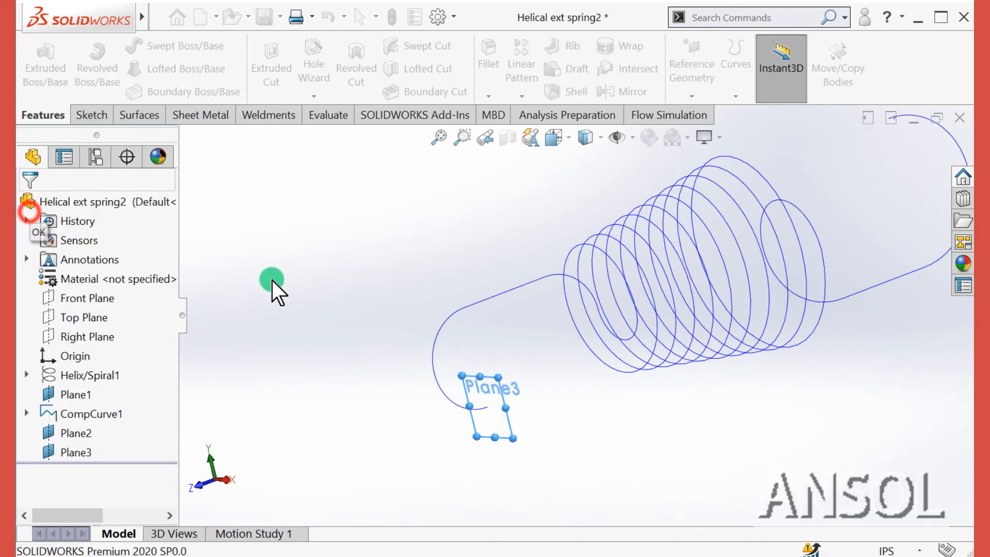
{"action": "mouse_move", "coordinate": [387, 282]}
{"action": "middle_mouse_down"}
{"action": "mouse_move", "coordinate": [402, 282]}
{"action": "mouse_move", "coordinate": [378, 297]}
{"action": "middle_mouse_up"}
{"action": "left_click", "coordinate": [377, 302]}
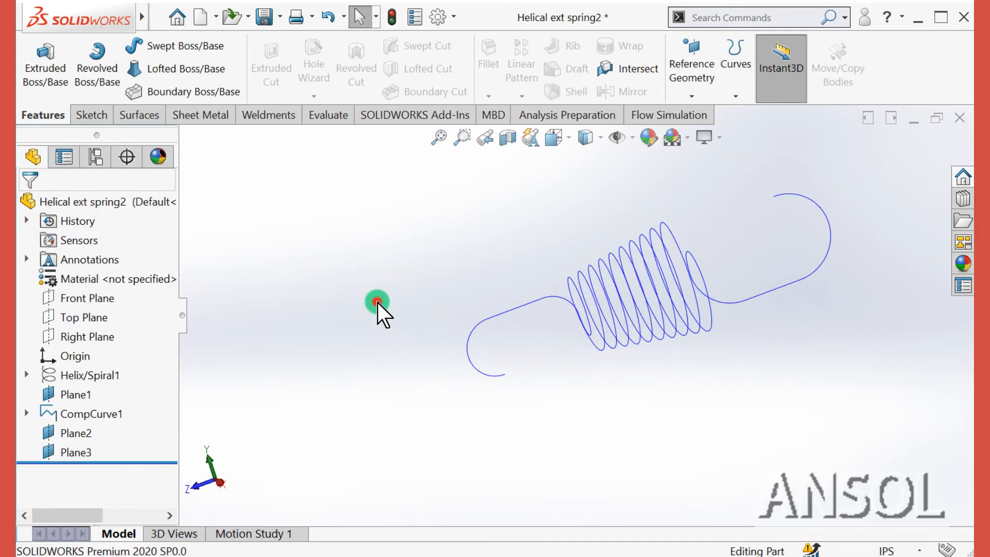
{"action": "left_click", "coordinate": [72, 452]}
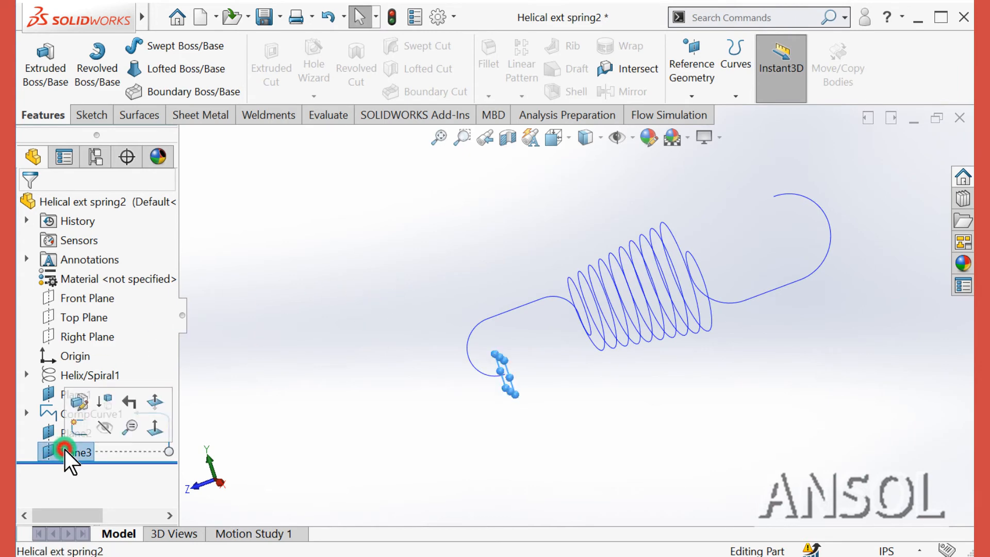
{"action": "left_click", "coordinate": [78, 424]}
{"action": "mouse_move", "coordinate": [359, 396]}
{"action": "middle_mouse_down"}
{"action": "mouse_move", "coordinate": [392, 377]}
{"action": "mouse_move", "coordinate": [396, 350]}
{"action": "mouse_move", "coordinate": [360, 389]}
{"action": "mouse_move", "coordinate": [376, 468]}
{"action": "middle_mouse_up"}
{"action": "scroll", "coordinate": [402, 442], "scroll_direction": "down", "scroll_amount": 4}
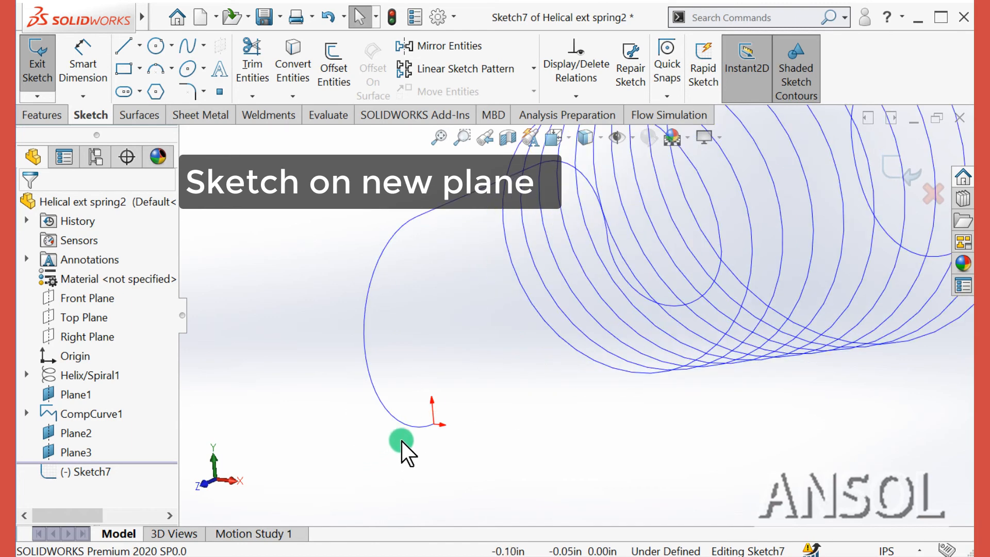
{"action": "left_click", "coordinate": [157, 47]}
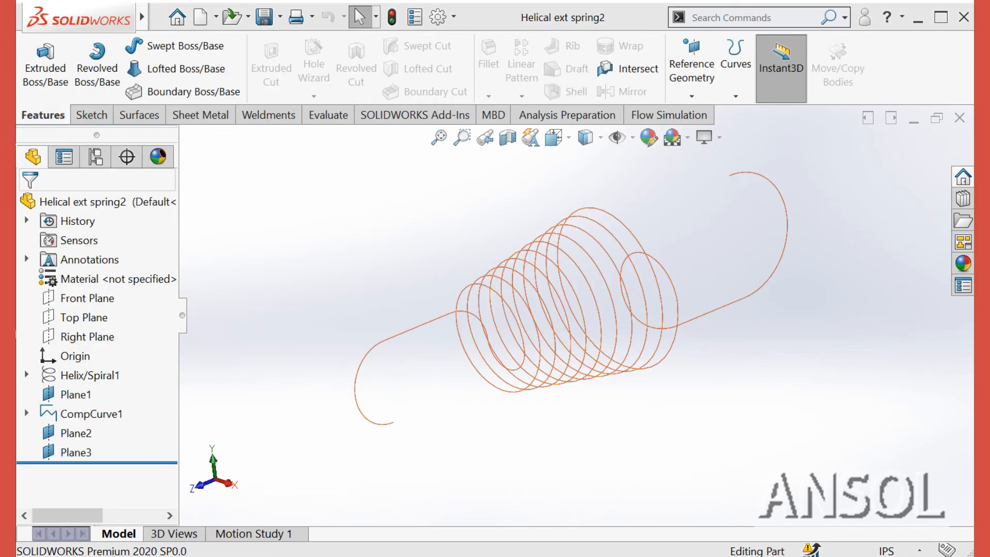
Start a sketch on Plane3 and draw a circle about 0.16 in in diameter just off the hook's free end
{"action": "middle_click_drag", "start_coordinate": [445, 420], "coordinate": [438, 443]}
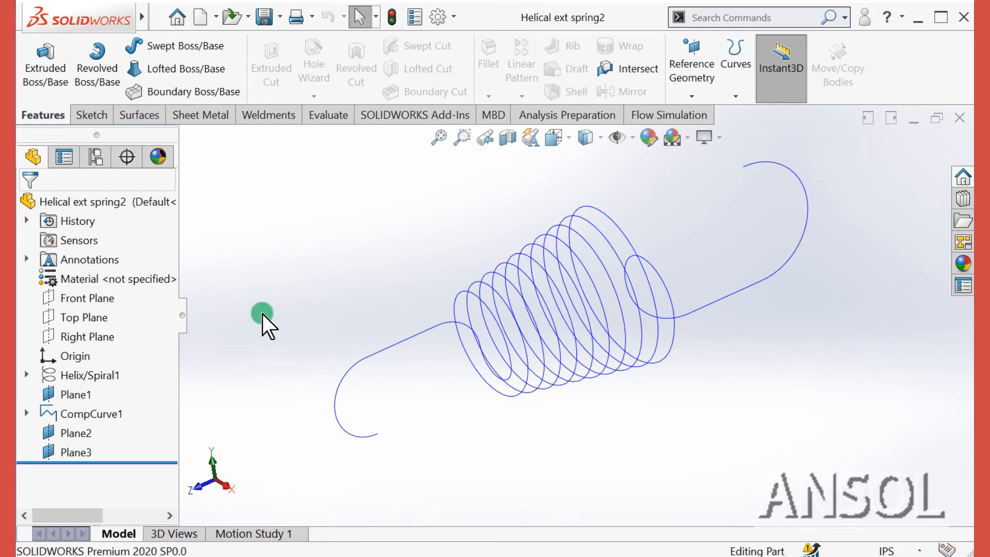
{"action": "left_click", "coordinate": [55, 445]}
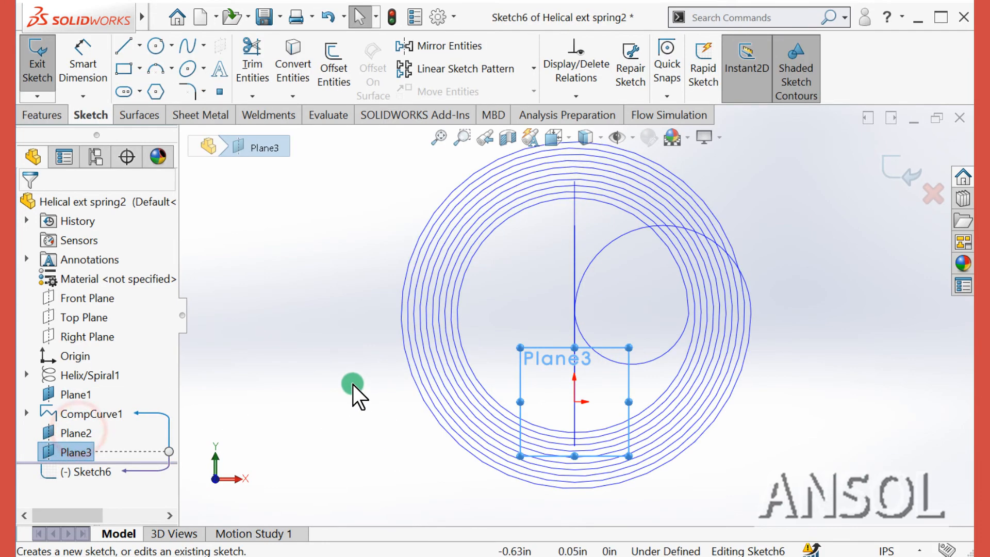
{"action": "mouse_move", "coordinate": [354, 385]}
{"action": "middle_mouse_down"}
{"action": "mouse_move", "coordinate": [380, 367]}
{"action": "mouse_move", "coordinate": [405, 376]}
{"action": "mouse_move", "coordinate": [422, 365]}
{"action": "mouse_move", "coordinate": [527, 370]}
{"action": "middle_mouse_up"}
{"action": "scroll", "coordinate": [788, 356], "scroll_direction": "down", "scroll_amount": 2}
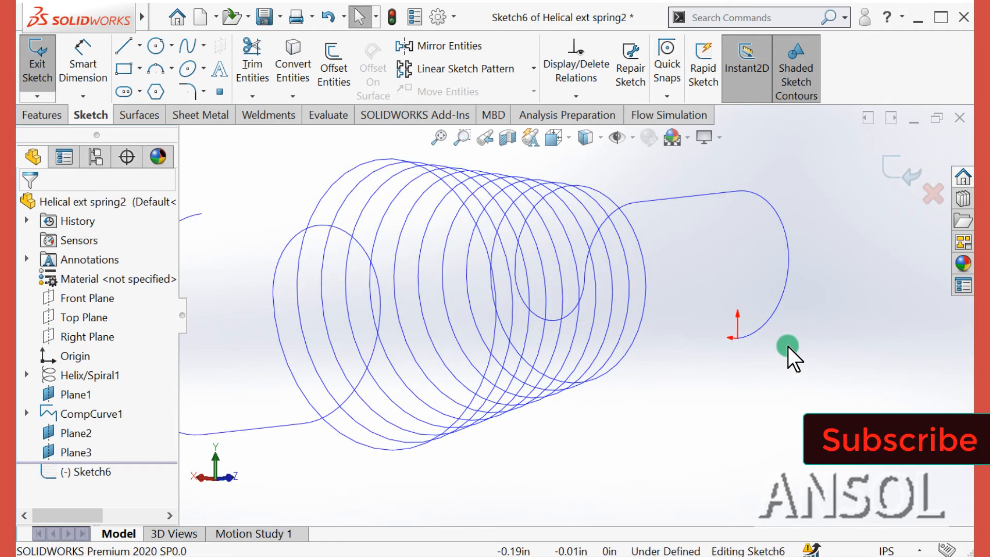
{"action": "left_click", "coordinate": [712, 372]}
{"action": "left_click", "coordinate": [719, 395]}
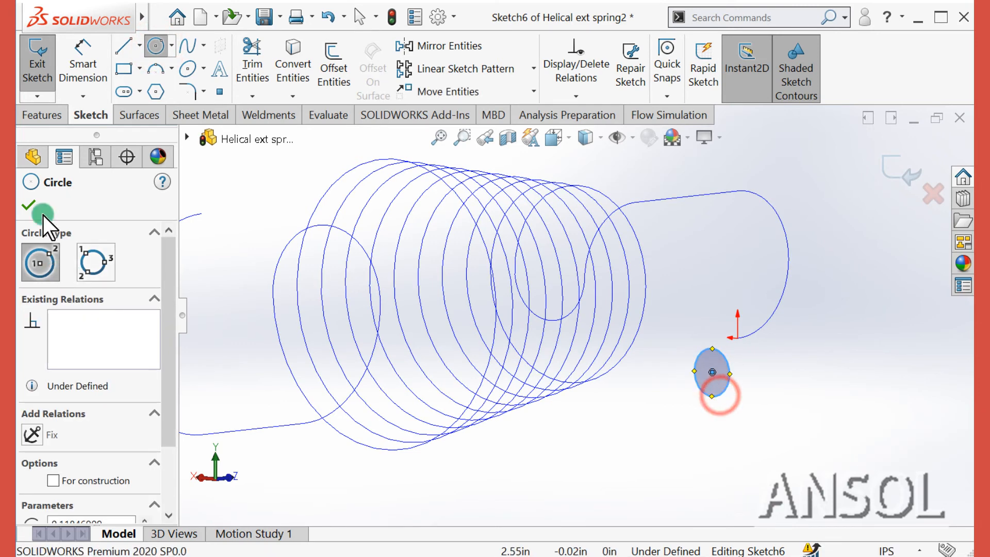
{"action": "left_click", "coordinate": [28, 205]}
Dimension the circle's diameter as 0.08 in and close the dimension properties
{"action": "left_click", "coordinate": [81, 49]}
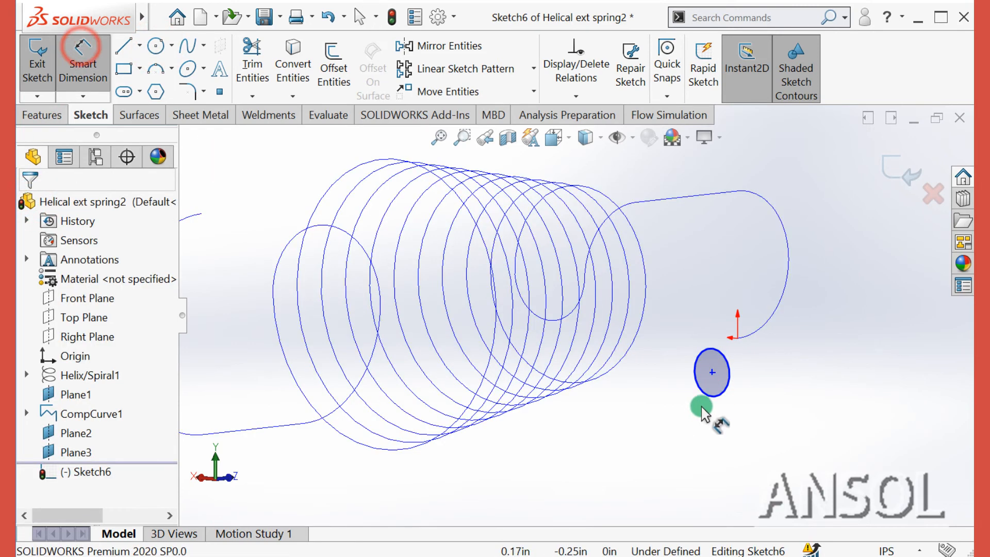
{"action": "left_click", "coordinate": [709, 396]}
{"action": "left_click", "coordinate": [656, 444]}
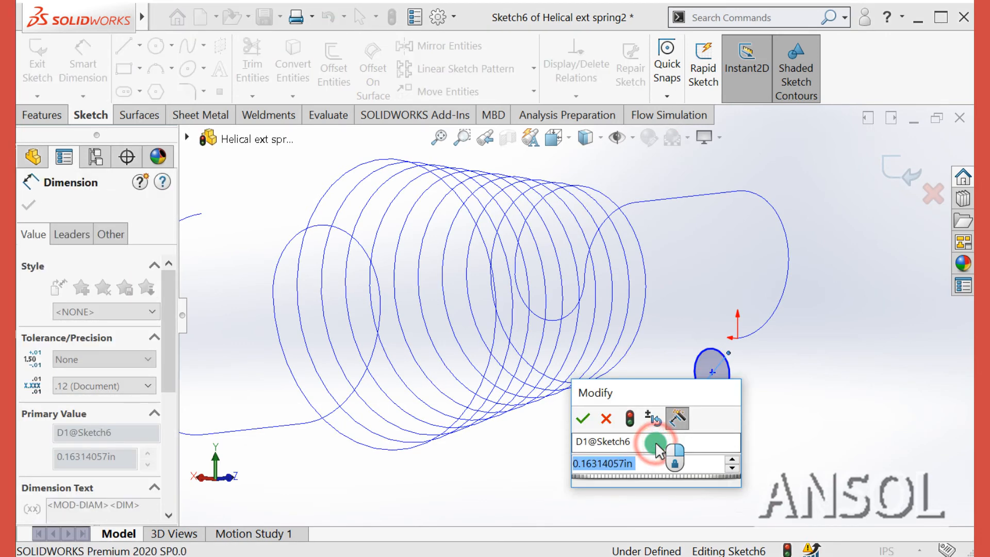
{"action": "type", "text": "0.08"}
{"action": "key", "text": "Return"}
{"action": "scroll", "coordinate": [657, 448], "scroll_direction": "down", "scroll_amount": 5}
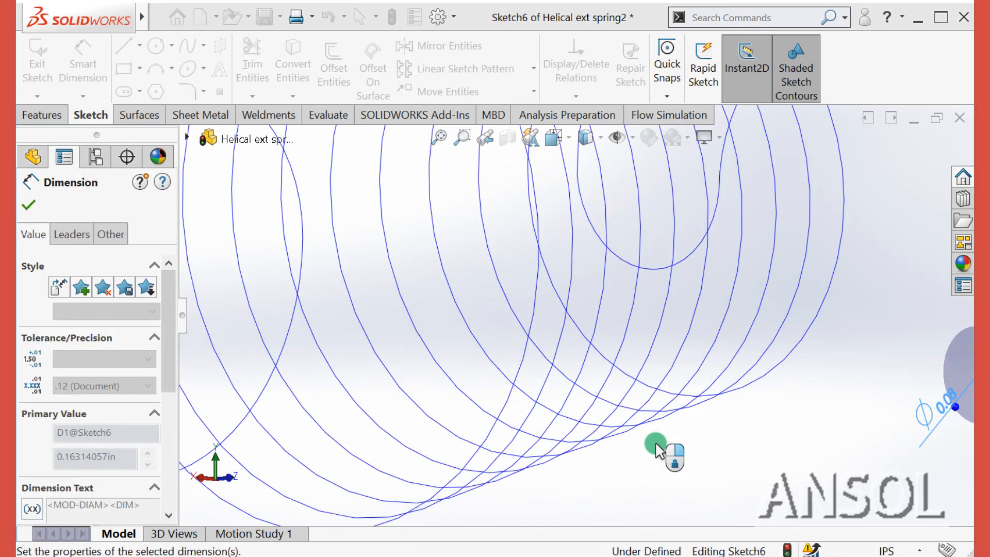
{"action": "left_click", "coordinate": [30, 204]}
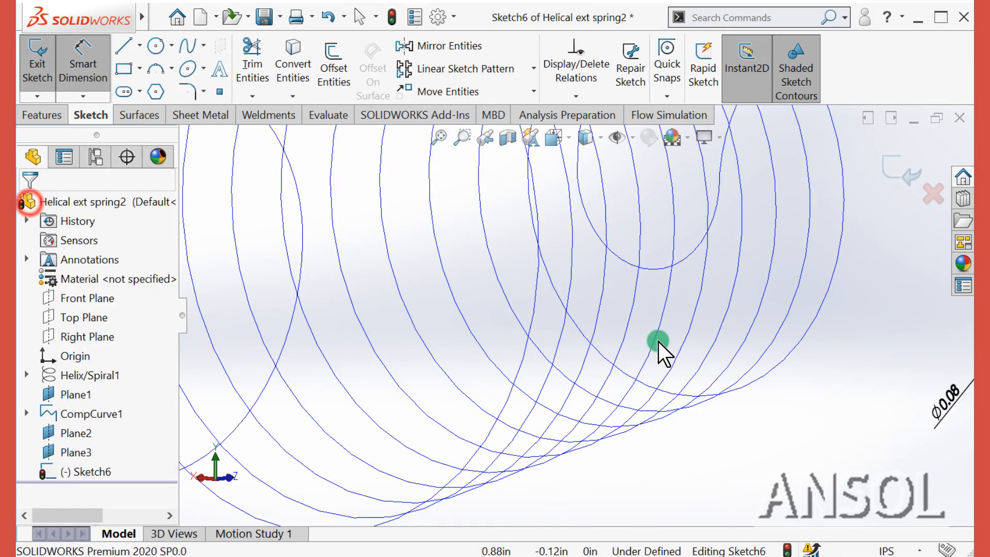
Add a Pierce relation between the circle's center point and the composite curve, and exit the sketch
{"action": "scroll", "coordinate": [660, 336], "scroll_direction": "up", "scroll_amount": 5}
{"action": "scroll", "coordinate": [665, 330], "scroll_direction": "down", "scroll_amount": 4}
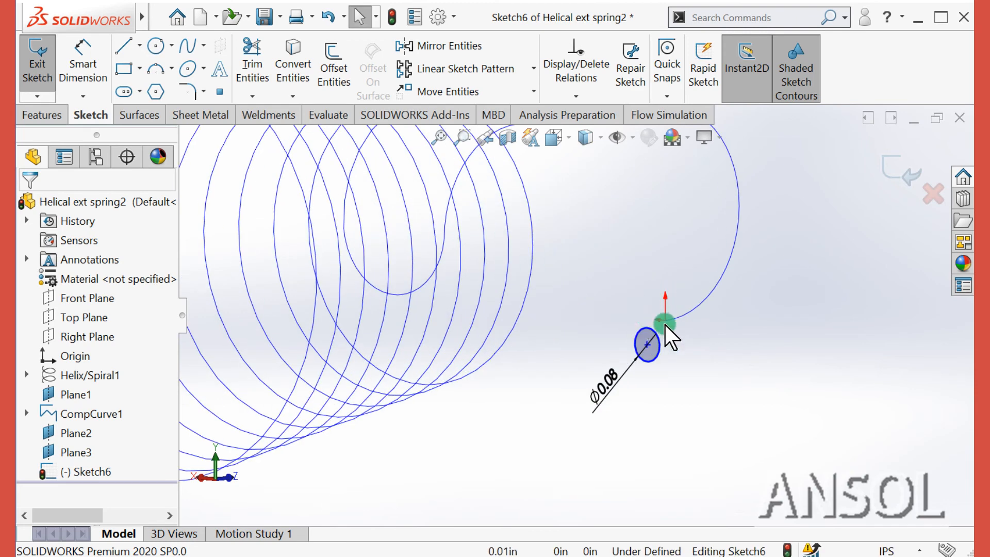
{"action": "scroll", "coordinate": [676, 322], "scroll_direction": "down", "scroll_amount": 2}
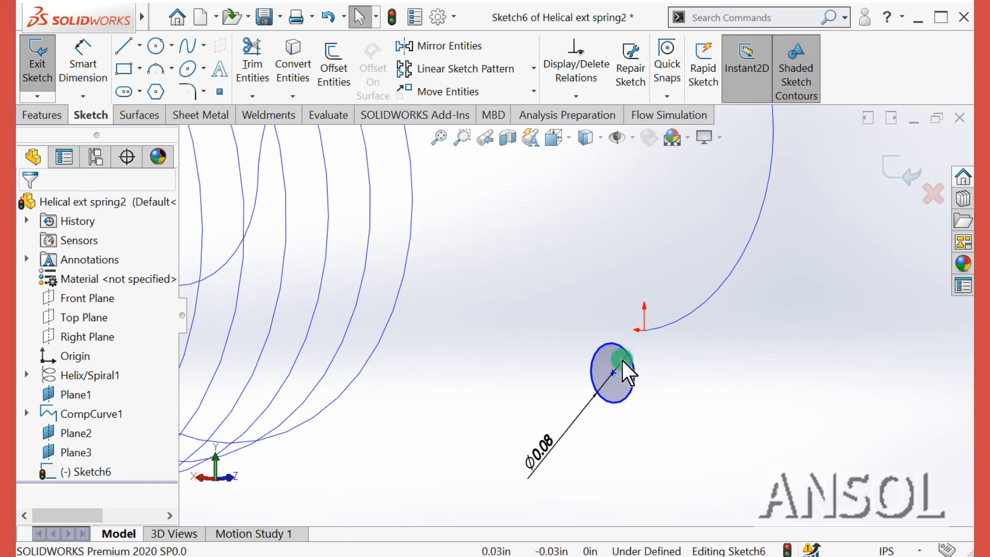
{"action": "left_click", "coordinate": [611, 373]}
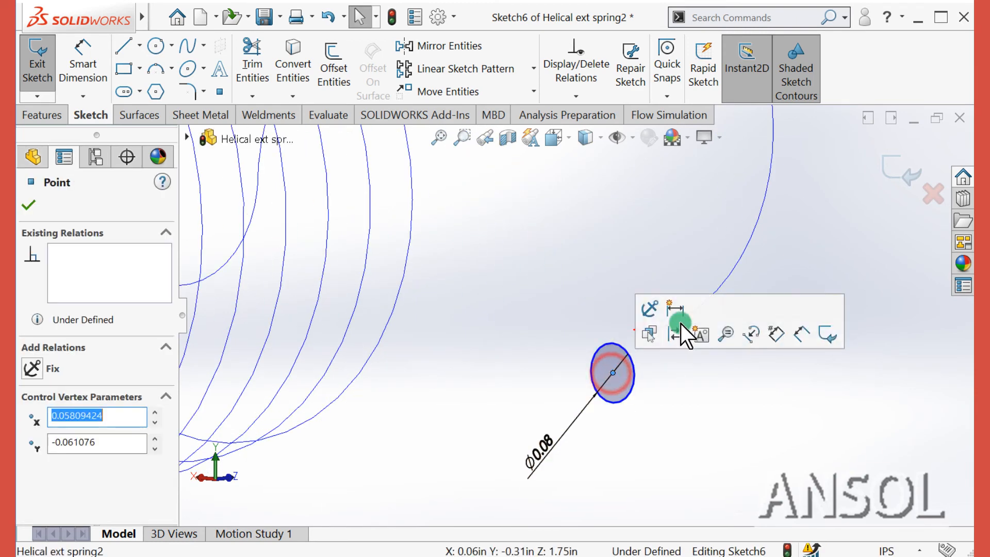
{"action": "left_click", "coordinate": [740, 256], "text": "ctrl"}
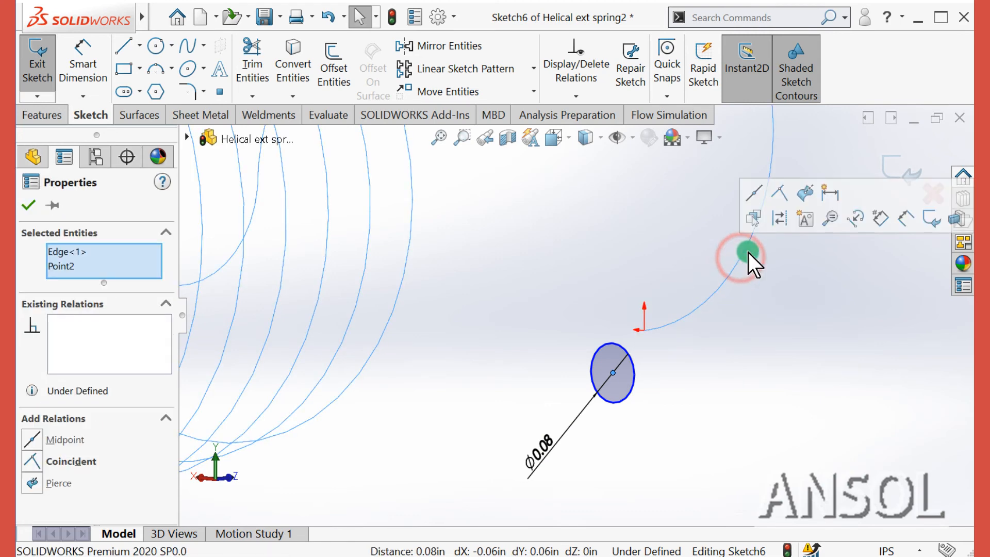
{"action": "left_click", "coordinate": [806, 192]}
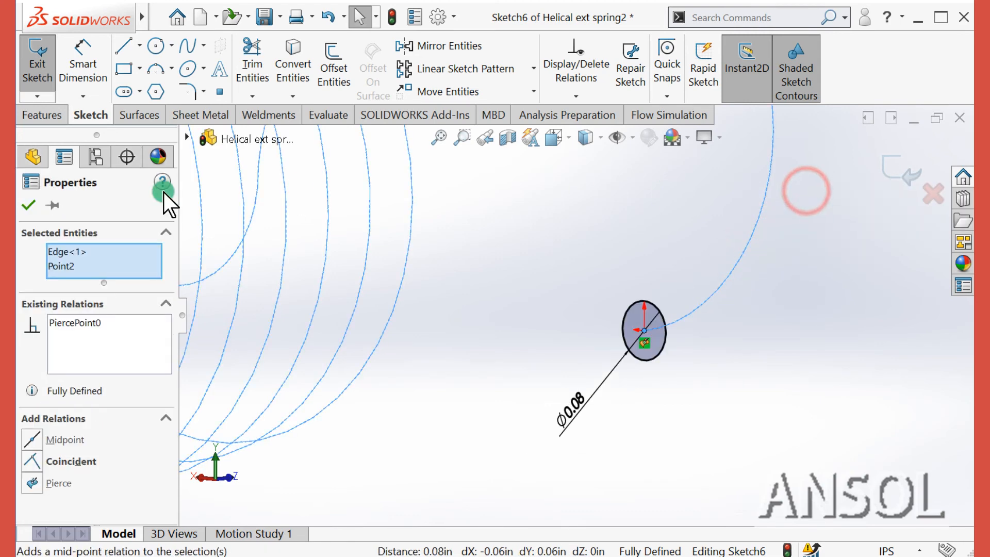
{"action": "left_click", "coordinate": [30, 205]}
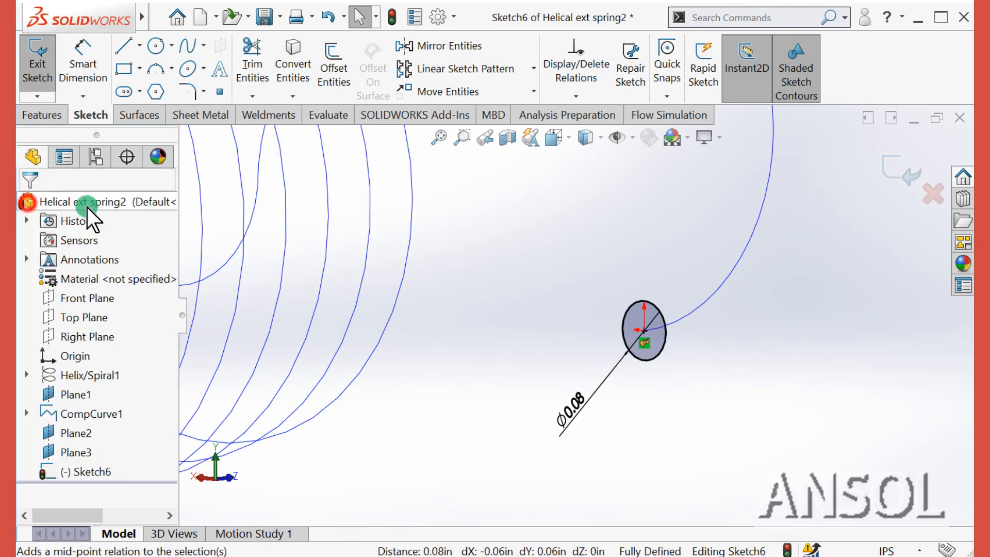
{"action": "left_click", "coordinate": [895, 171]}
Sweep the circle sketch at the narrow-end hook's free end along the composite curve to form the solid spring
{"action": "scroll", "coordinate": [689, 330], "scroll_direction": "up", "scroll_amount": 6}
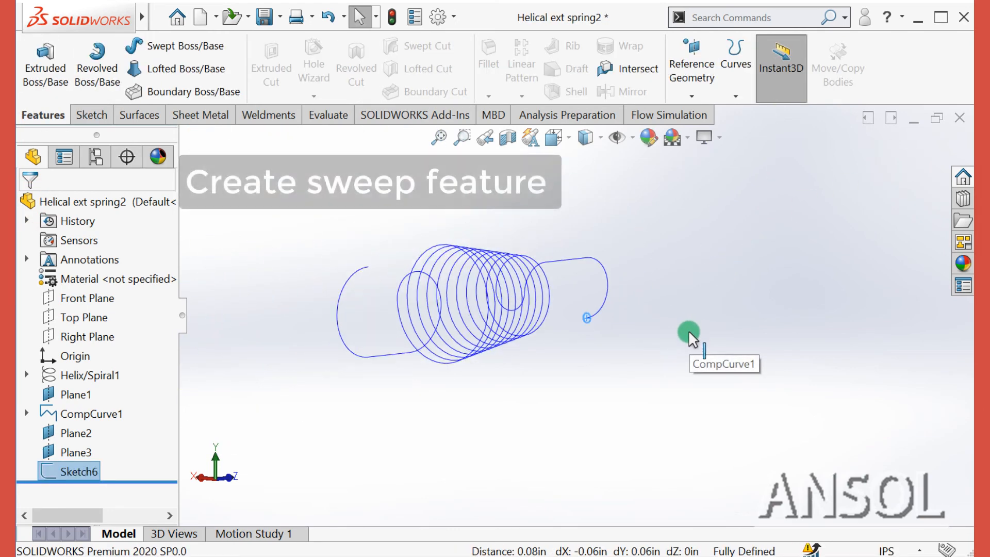
{"action": "middle_click_drag", "start_coordinate": [576, 371], "coordinate": [463, 372]}
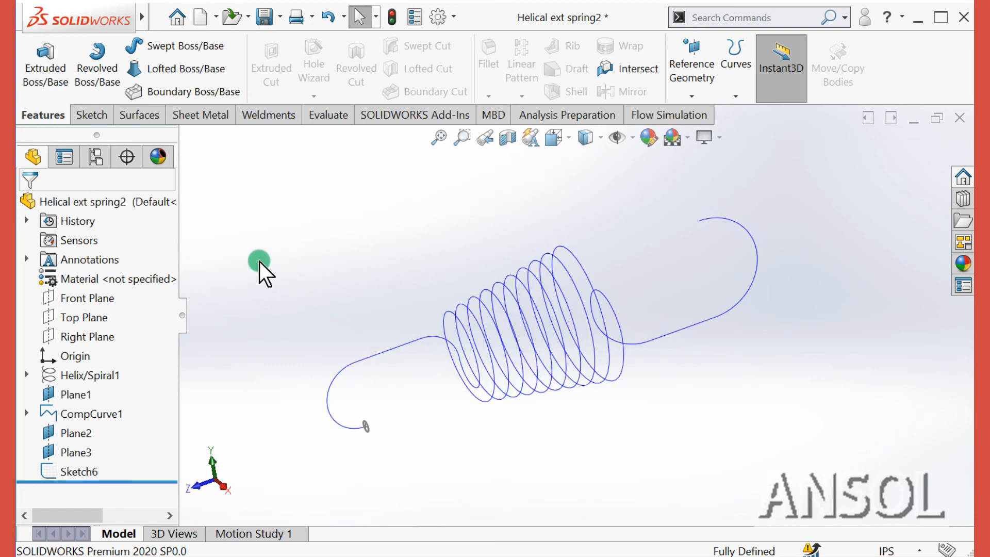
{"action": "left_click", "coordinate": [178, 46]}
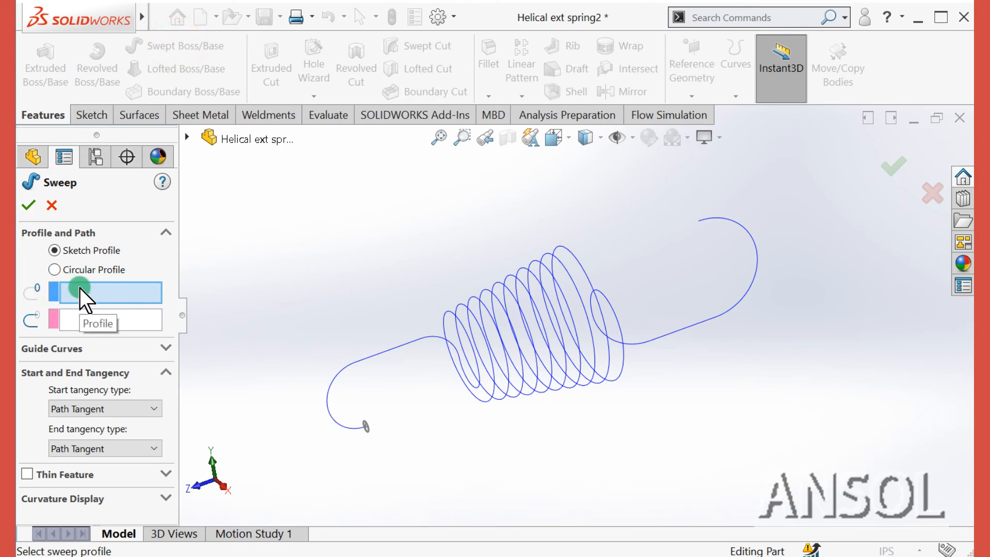
{"action": "left_click", "coordinate": [367, 430]}
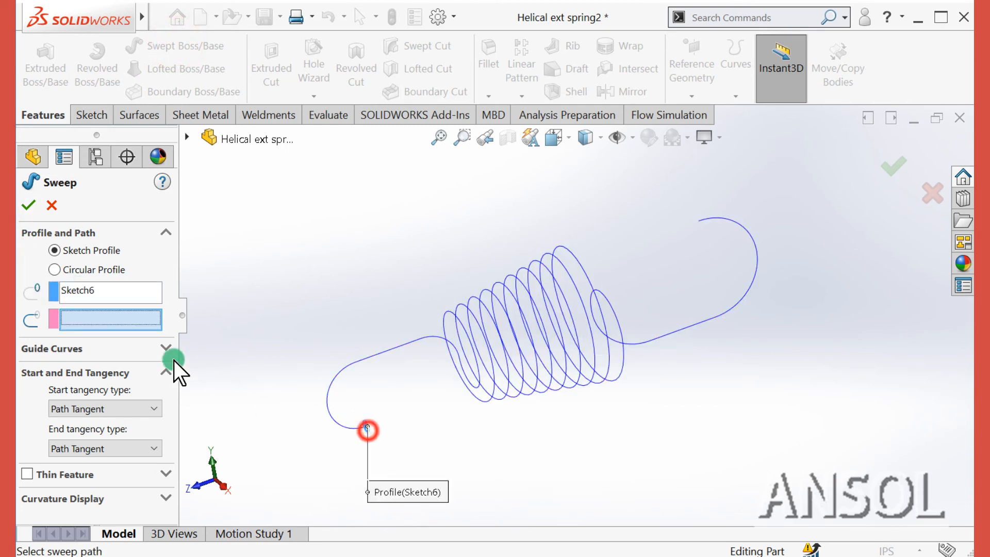
{"action": "left_click", "coordinate": [389, 354]}
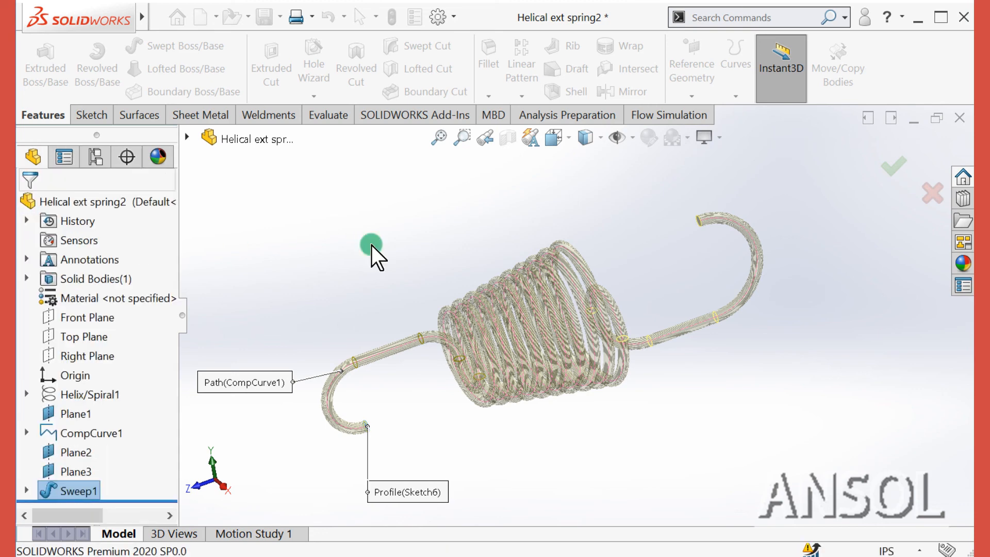
Hide all types of auxiliary items, such as curves, planes and sketches, so only the swept spring body is displayed
{"action": "left_click", "coordinate": [616, 138]}
{"action": "scroll", "coordinate": [593, 237], "scroll_direction": "down", "scroll_amount": 3}
{"action": "middle_click_drag", "start_coordinate": [645, 273], "coordinate": [565, 380]}
{"action": "scroll", "coordinate": [556, 375], "scroll_direction": "down", "scroll_amount": 2}
Turn on RealView Graphics and Shadows In Shaded Mode for the spring's display
{"action": "left_click", "coordinate": [720, 138]}
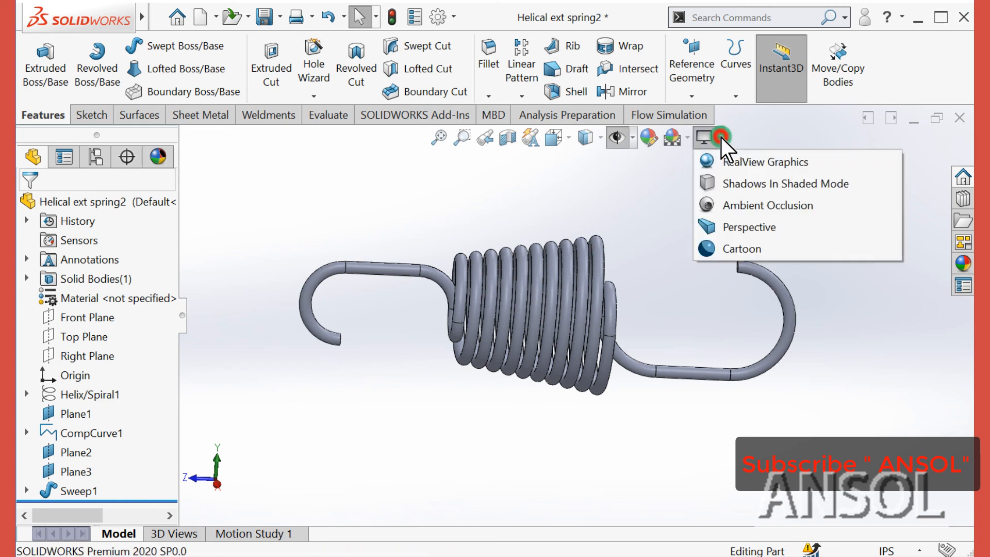
{"action": "left_click", "coordinate": [707, 162]}
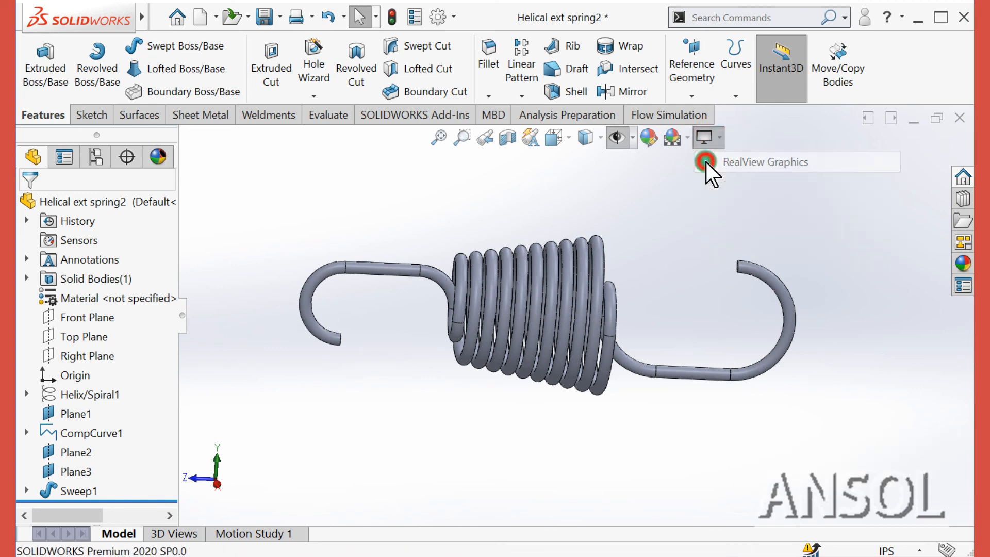
{"action": "mouse_move", "coordinate": [669, 242]}
{"action": "middle_mouse_down"}
{"action": "mouse_move", "coordinate": [579, 238]}
{"action": "mouse_move", "coordinate": [504, 272]}
{"action": "mouse_move", "coordinate": [559, 248]}
{"action": "middle_mouse_up"}
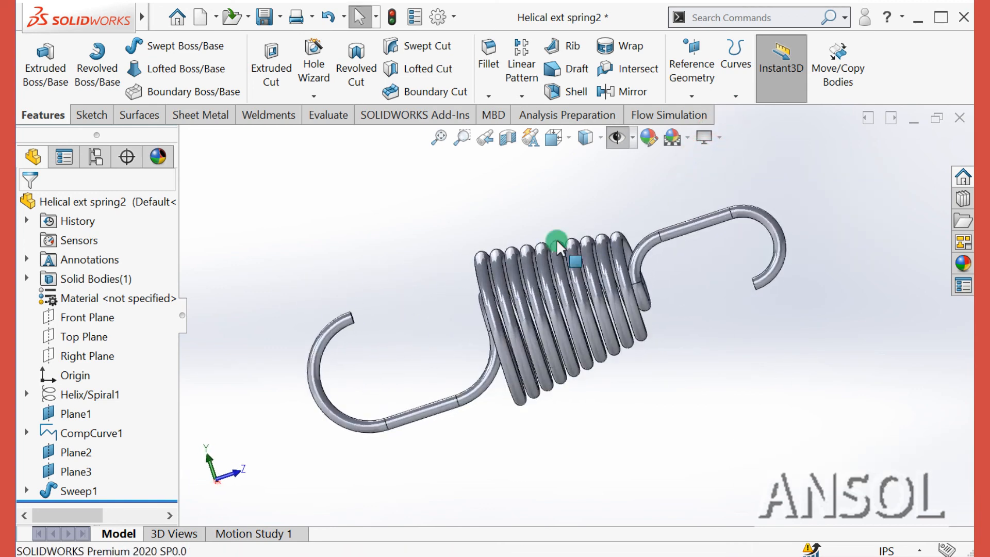
{"action": "left_click", "coordinate": [719, 138]}
{"action": "left_click", "coordinate": [712, 183]}
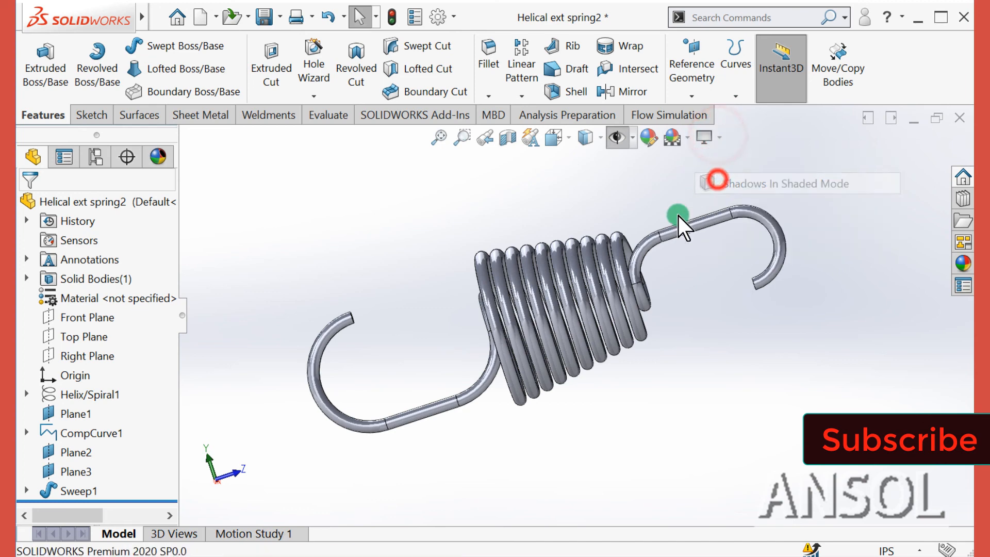